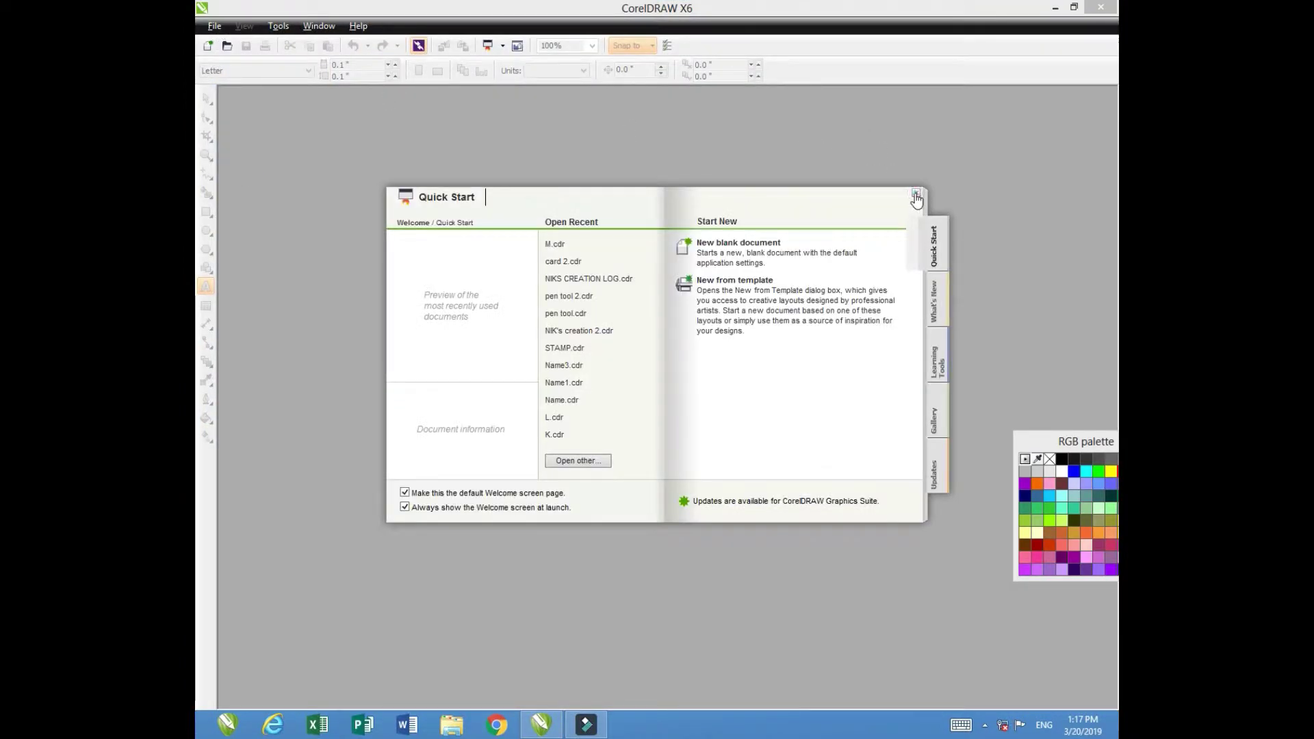
- Dismiss the welcome screen and create a new blank A4 document in millimetres with the CMYK colour mode
{"action": "left_click", "coordinate": [916, 198]}
{"action": "left_click", "coordinate": [214, 25]}
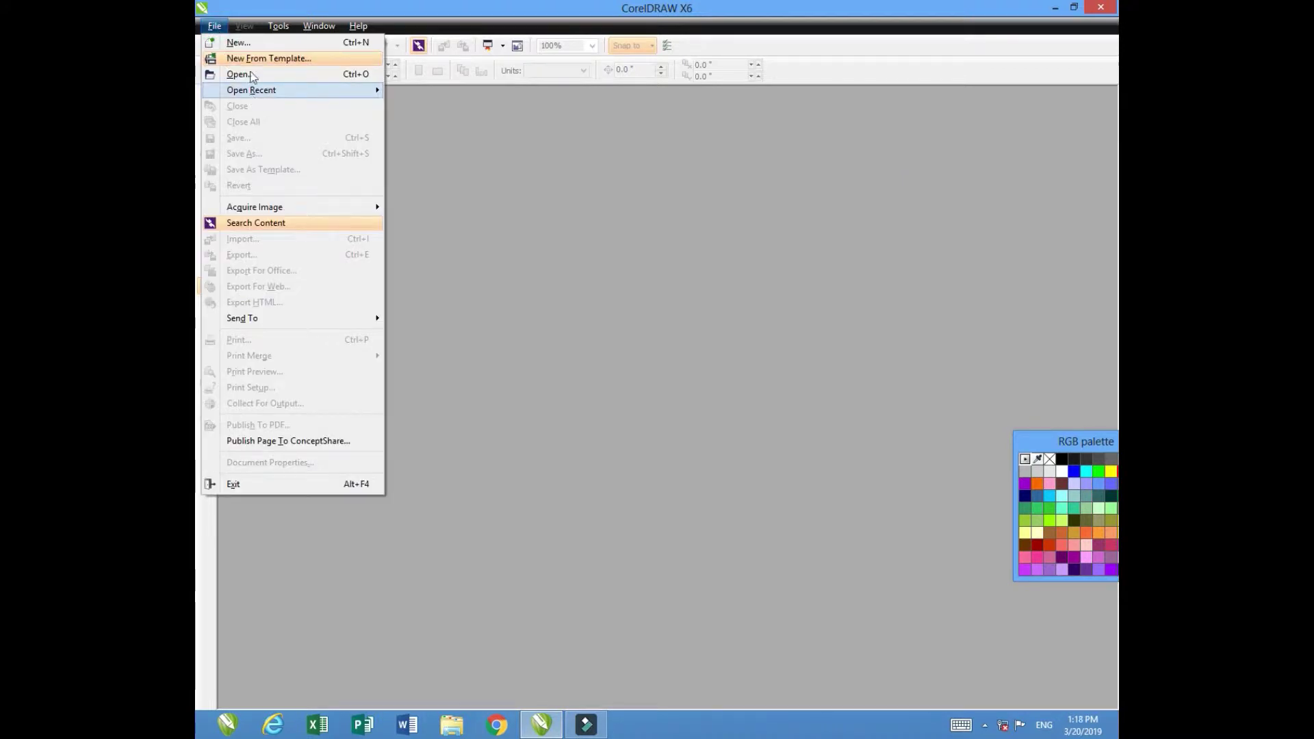
{"action": "left_click", "coordinate": [256, 42]}
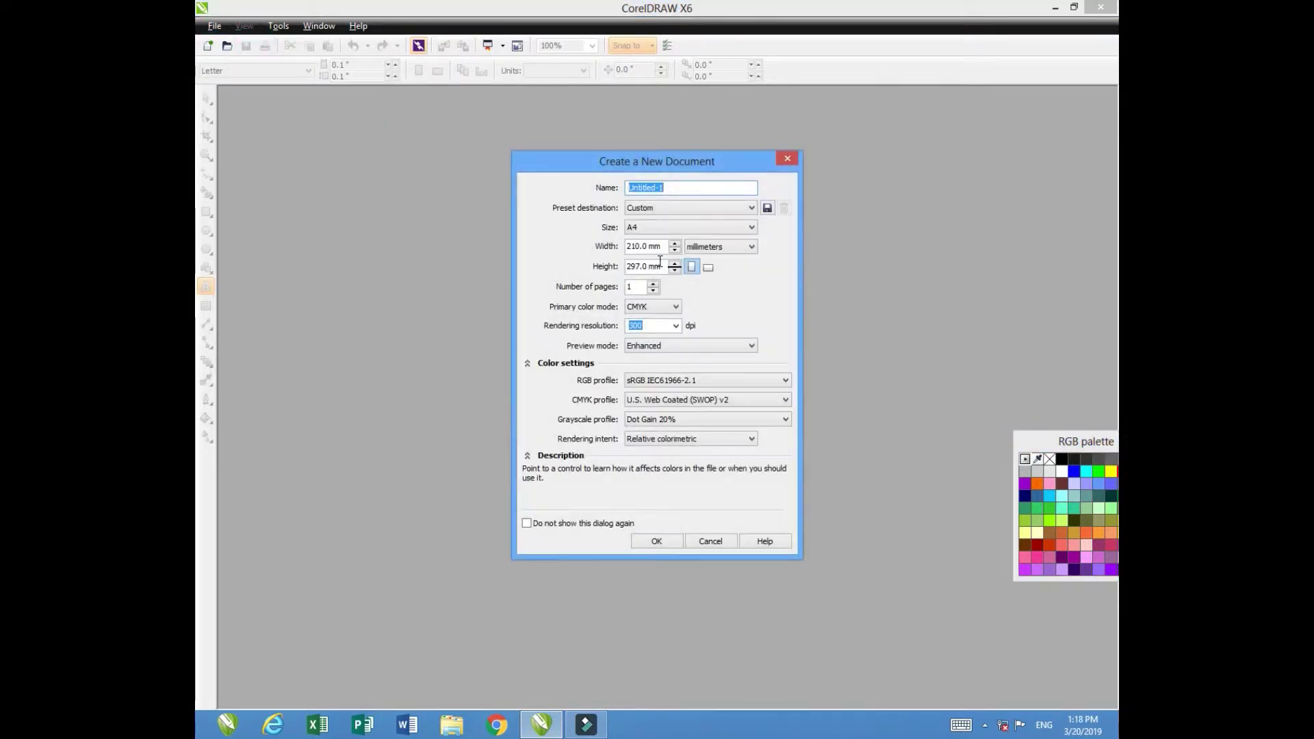
{"action": "left_click", "coordinate": [654, 541]}
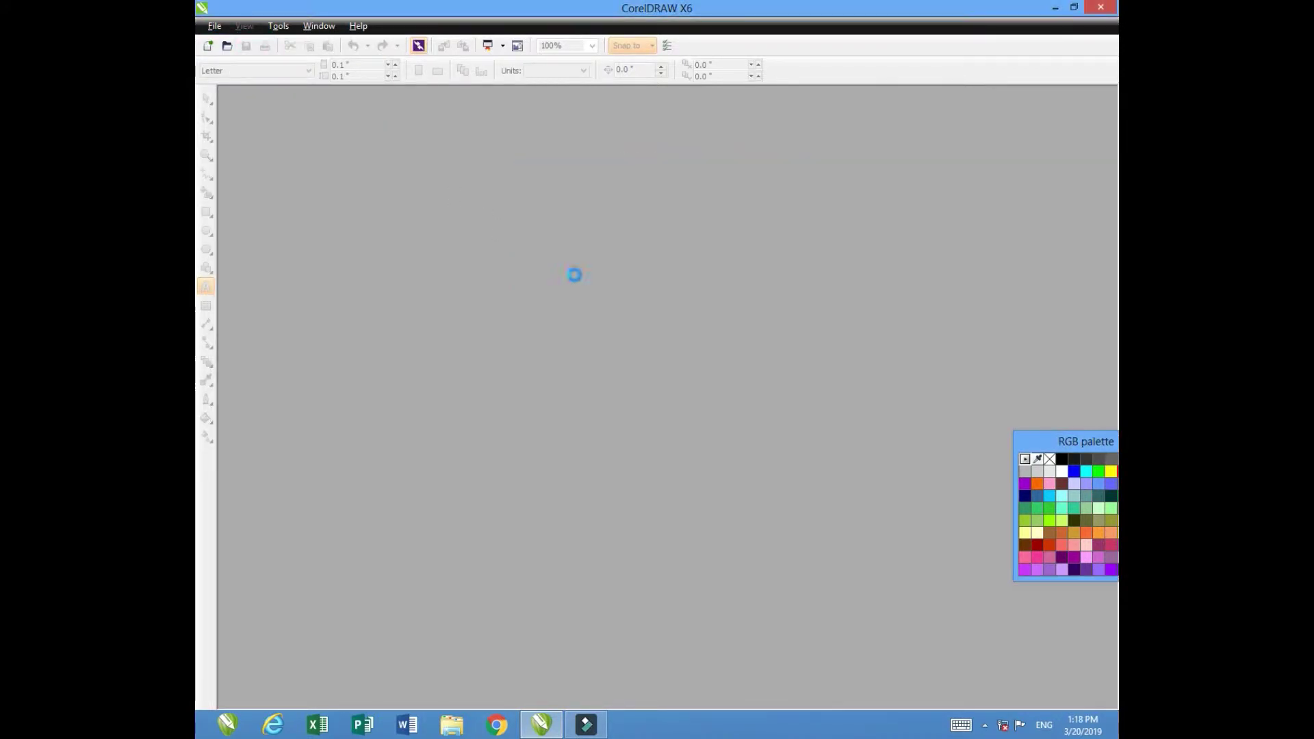
- Switch the page to landscape orientation and set the zoom level to 100%
{"action": "left_click", "coordinate": [437, 70]}
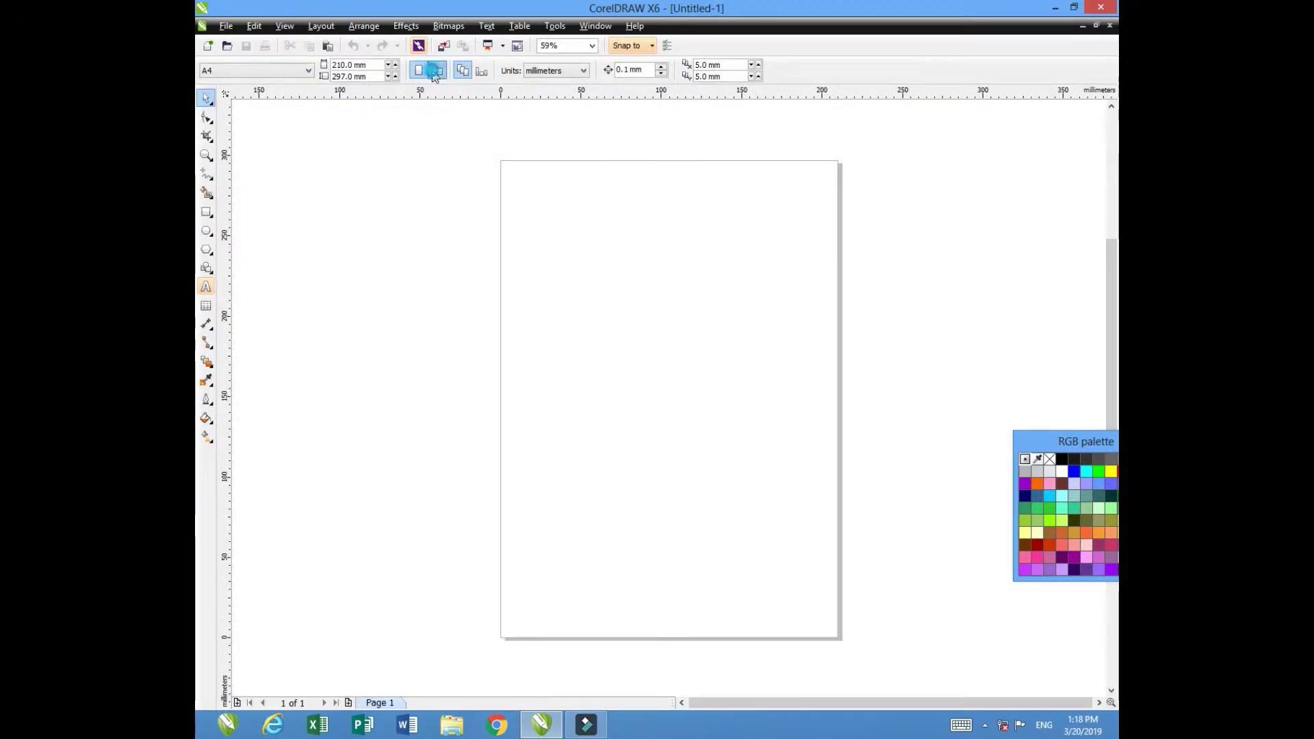
{"action": "left_click", "coordinate": [564, 48]}
{"action": "type", "text": "100"}
{"action": "key", "text": "Return"}
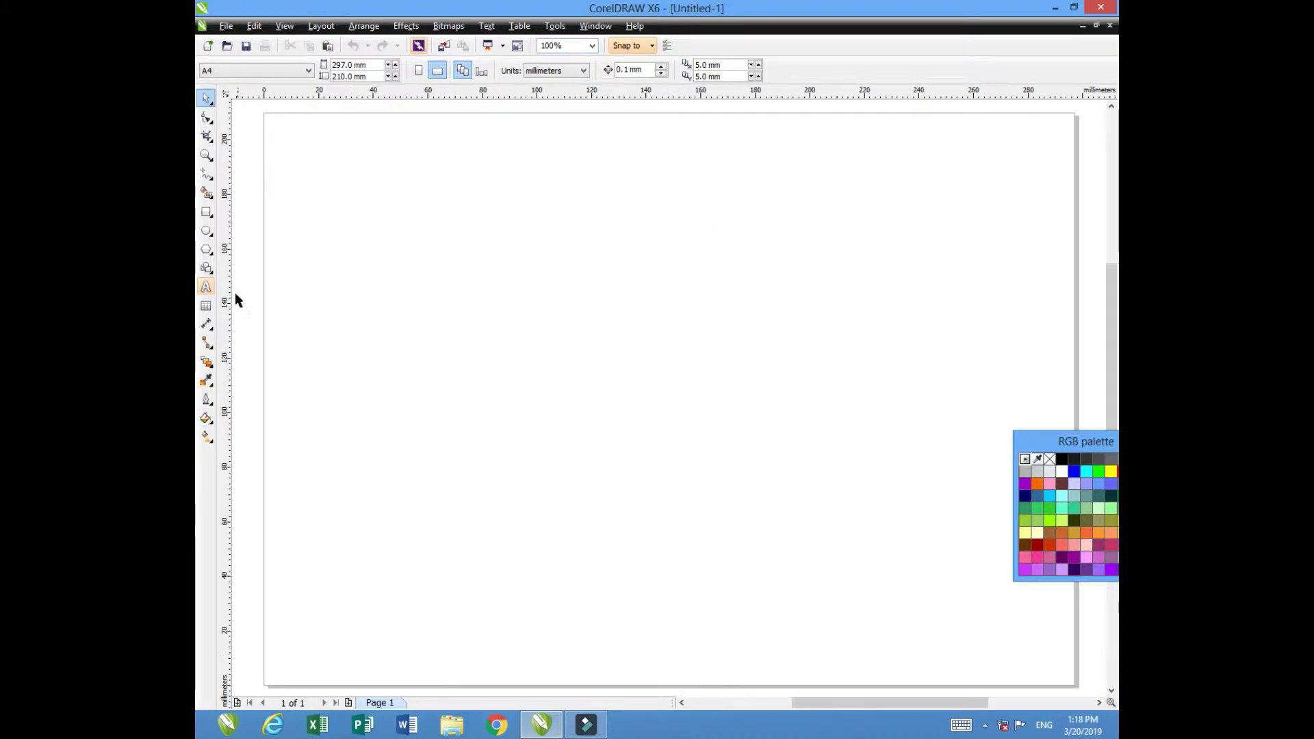
- Draw a freehand vertical curve with two small inner loops, about 80 mm tall, near the page's upper-left corner
{"action": "left_click", "coordinate": [208, 179]}
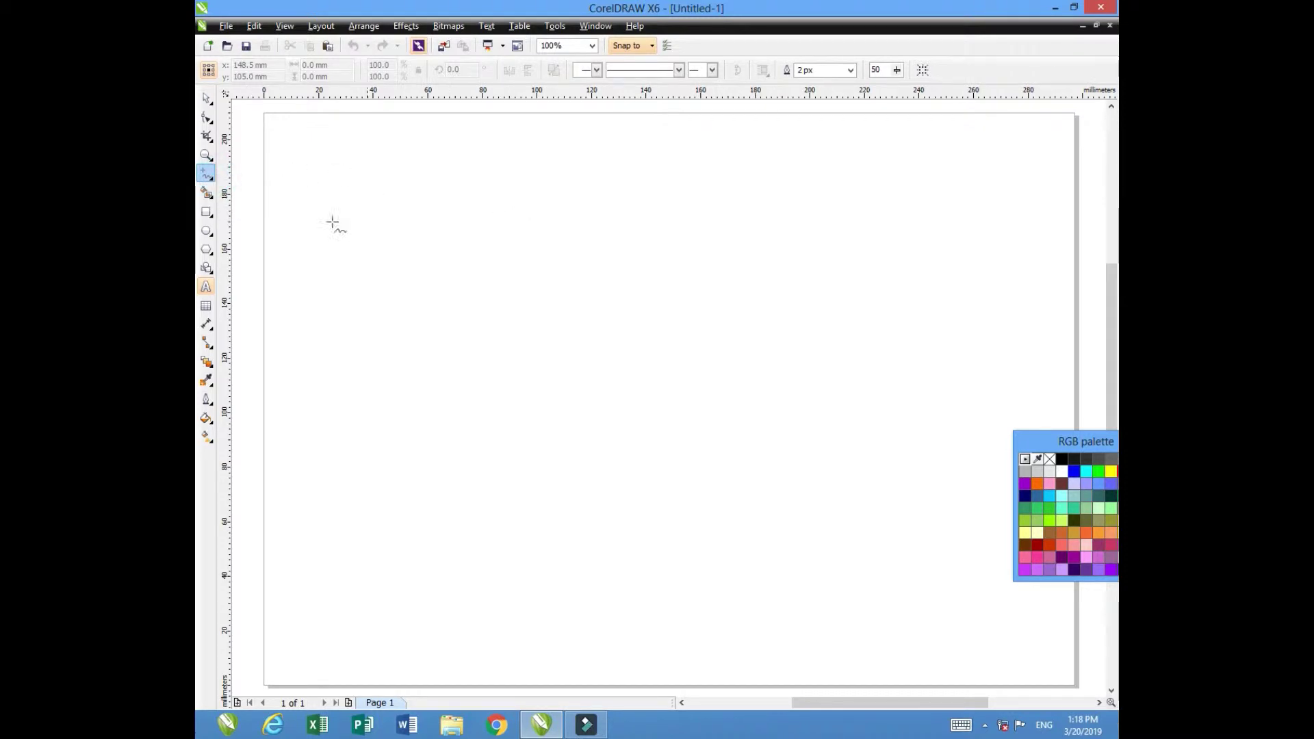
{"action": "mouse_move", "coordinate": [347, 136]}
{"action": "left_mouse_down"}
{"action": "mouse_move", "coordinate": [326, 182]}
{"action": "mouse_move", "coordinate": [335, 202]}
{"action": "mouse_move", "coordinate": [374, 206]}
{"action": "mouse_move", "coordinate": [335, 202]}
{"action": "mouse_move", "coordinate": [320, 221]}
{"action": "mouse_move", "coordinate": [318, 254]}
{"action": "mouse_move", "coordinate": [345, 279]}
{"action": "left_mouse_up"}
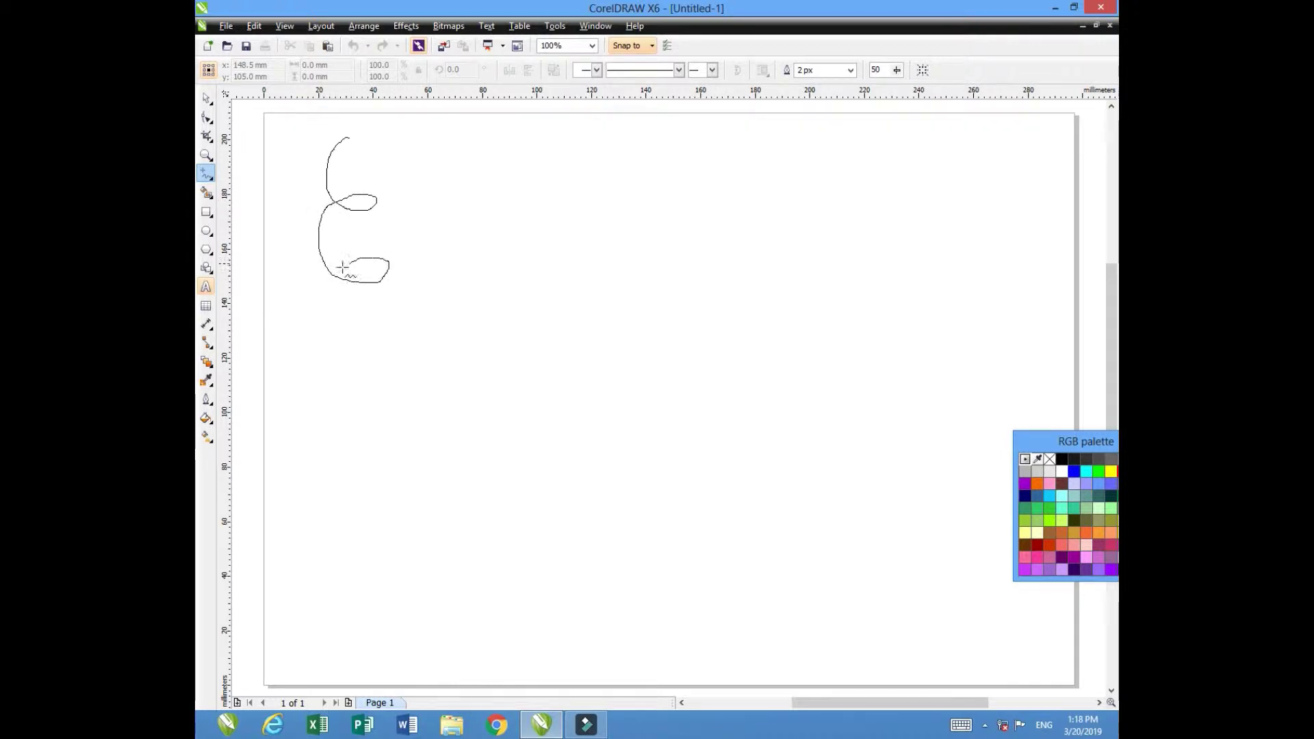
{"action": "left_click_drag", "start_coordinate": [393, 351], "coordinate": [393, 351]}
- Reshape the freehand curve by raising its top end node slightly and enlarging the upper loop
{"action": "left_click", "coordinate": [209, 116]}
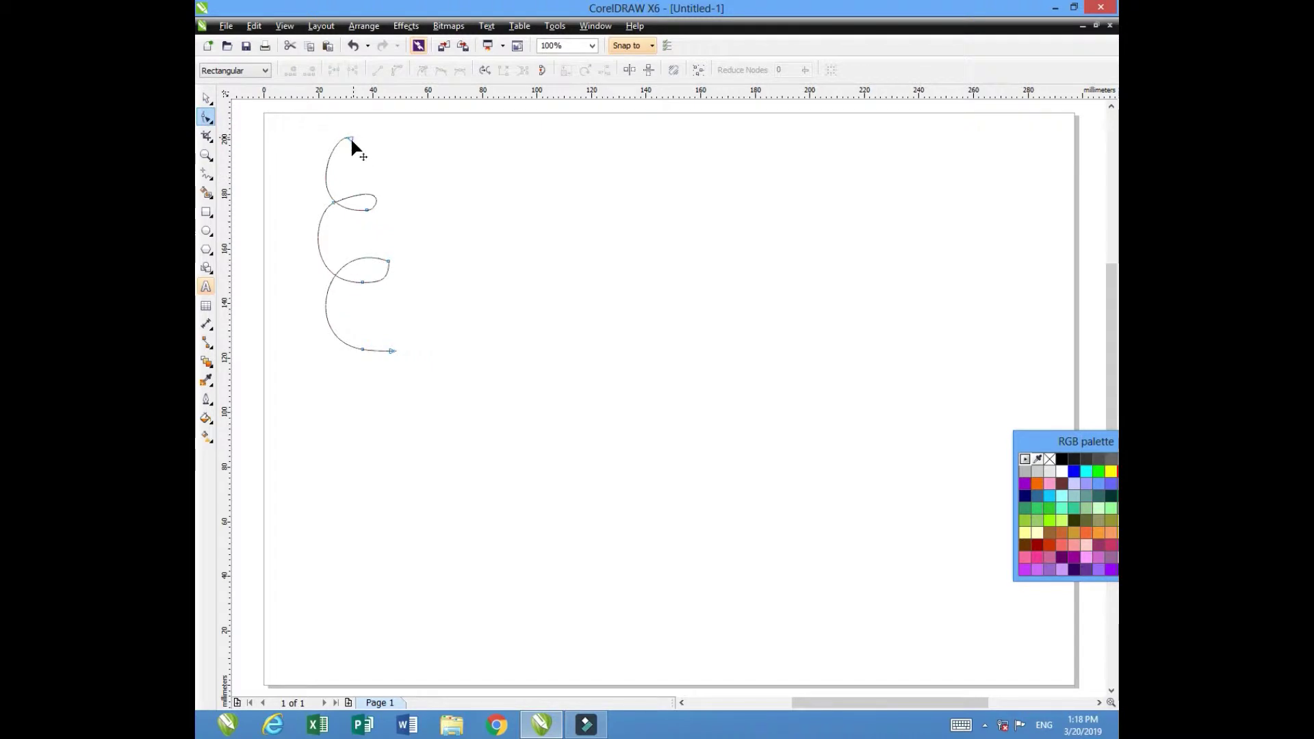
{"action": "mouse_move", "coordinate": [350, 138]}
{"action": "left_mouse_down"}
{"action": "mouse_move", "coordinate": [364, 130]}
{"action": "mouse_move", "coordinate": [350, 134]}
{"action": "left_mouse_up"}
{"action": "left_click", "coordinate": [422, 225]}
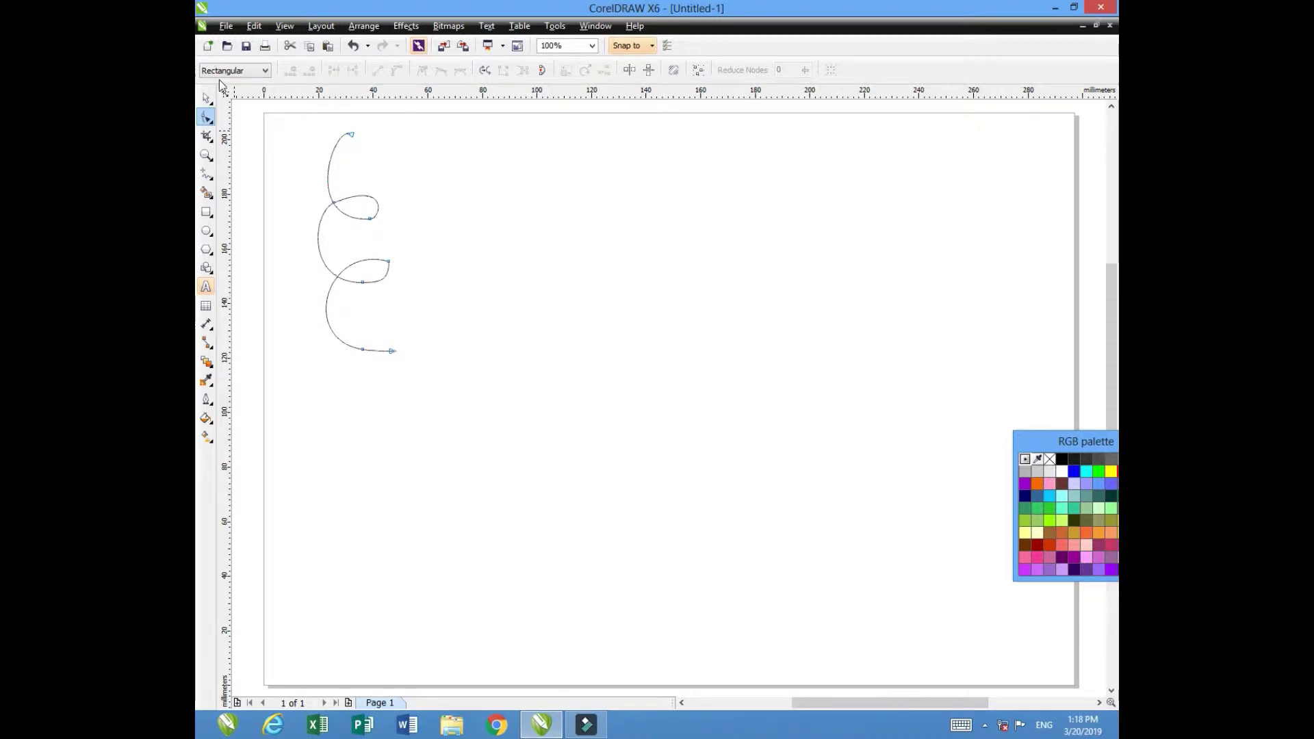
- Duplicate the curve, mirror the copy horizontally and place it about 27 mm to the right so the lower ends meet
{"action": "left_click", "coordinate": [209, 101]}
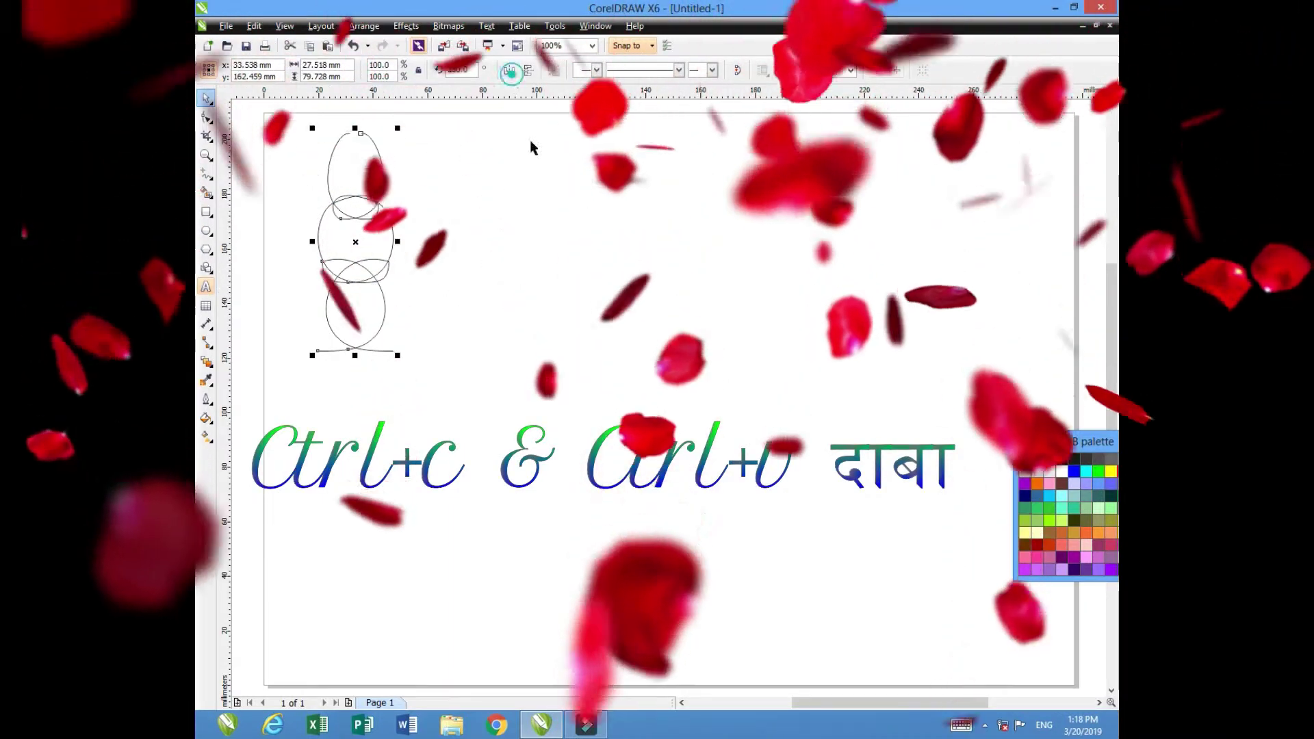
{"action": "left_click", "coordinate": [511, 76]}
{"action": "left_click_drag", "start_coordinate": [373, 242], "coordinate": [417, 239]}
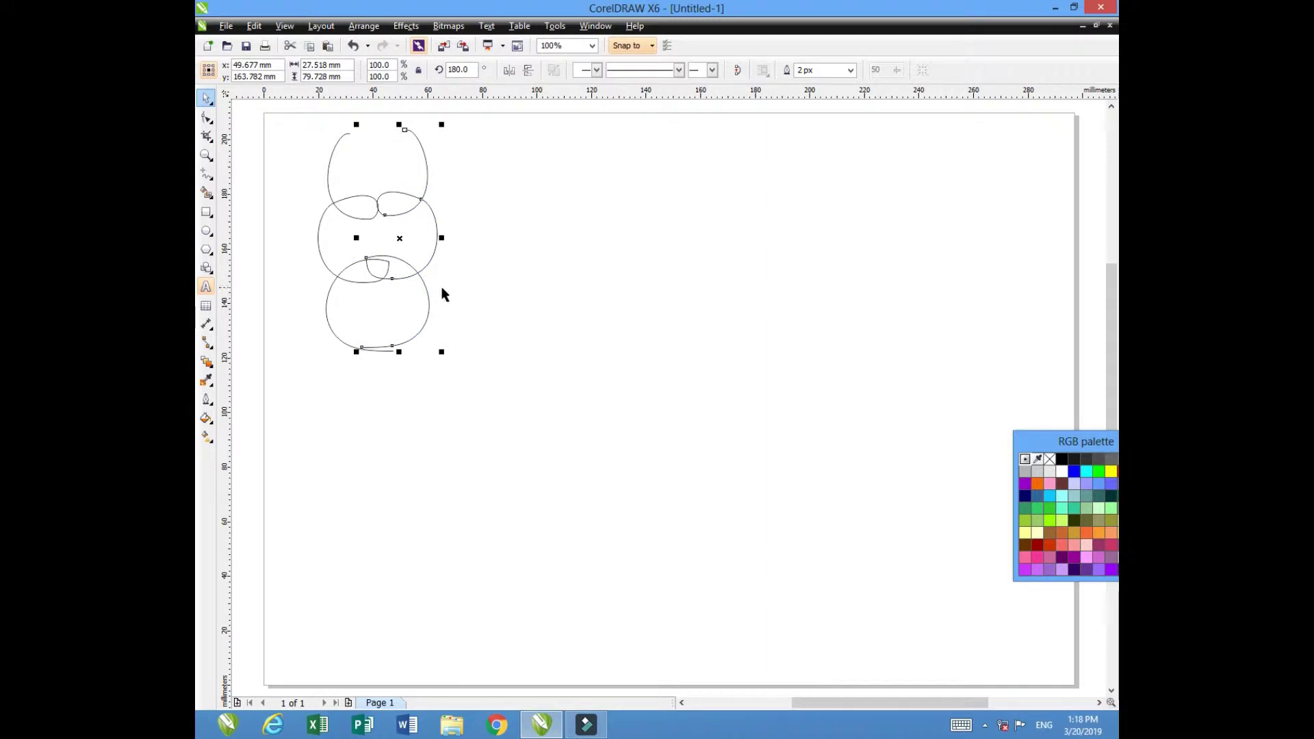
{"action": "left_click_drag", "start_coordinate": [404, 244], "coordinate": [429, 243]}
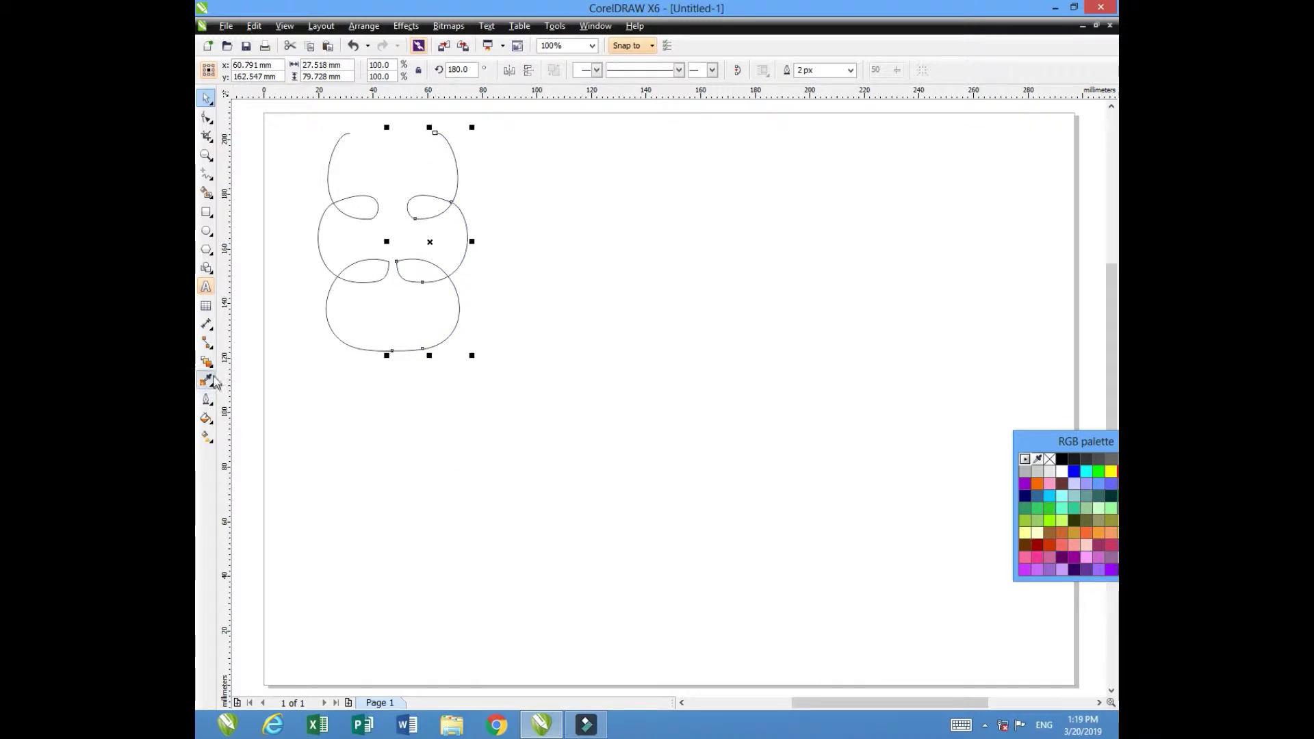
- Set the outline width of both the left and the right curve to 5 px
{"action": "left_click", "coordinate": [681, 444]}
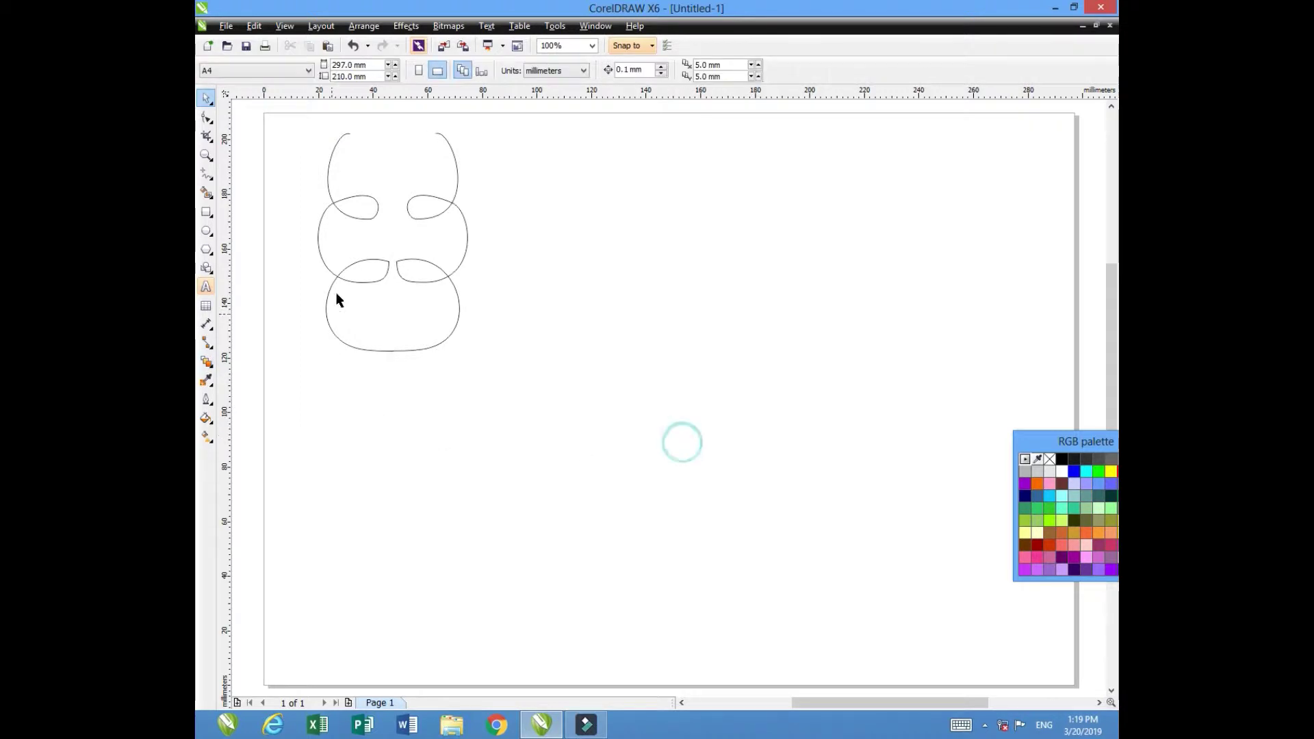
{"action": "left_click", "coordinate": [356, 196]}
{"action": "left_click", "coordinate": [849, 70]}
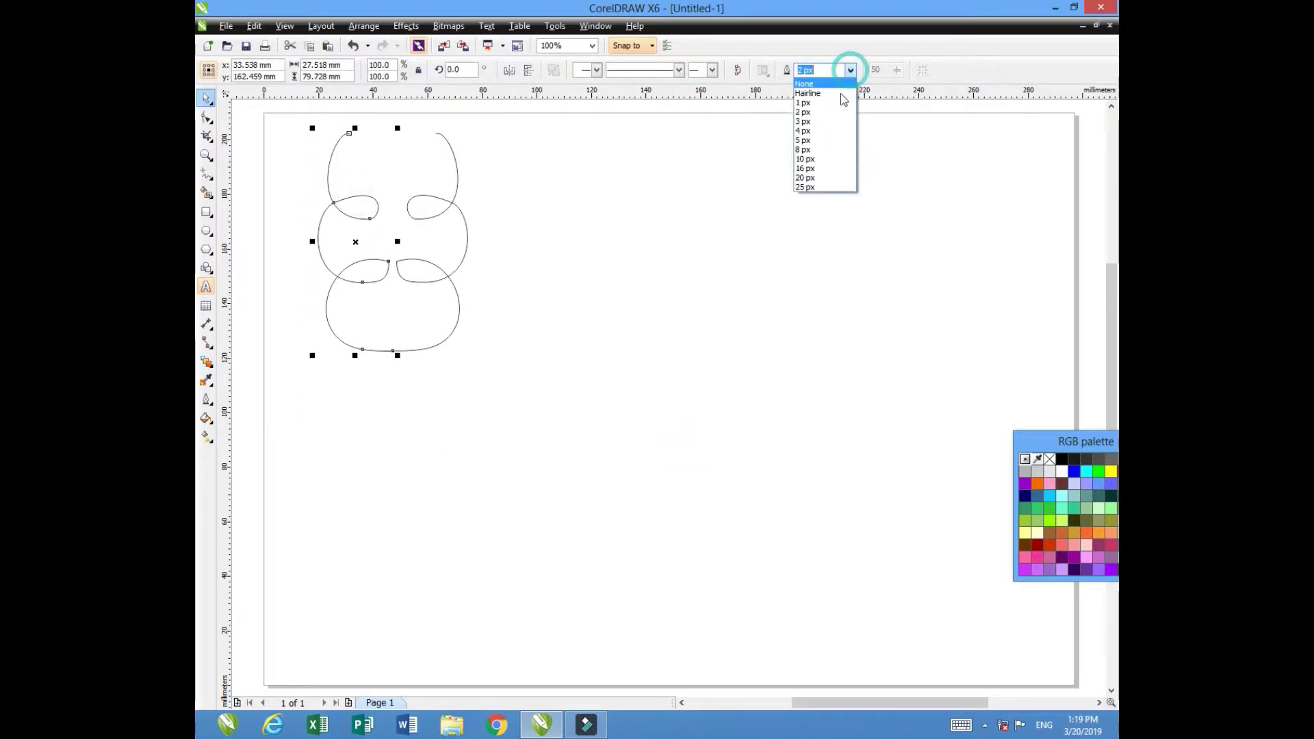
{"action": "left_click", "coordinate": [800, 139]}
{"action": "left_click", "coordinate": [453, 199]}
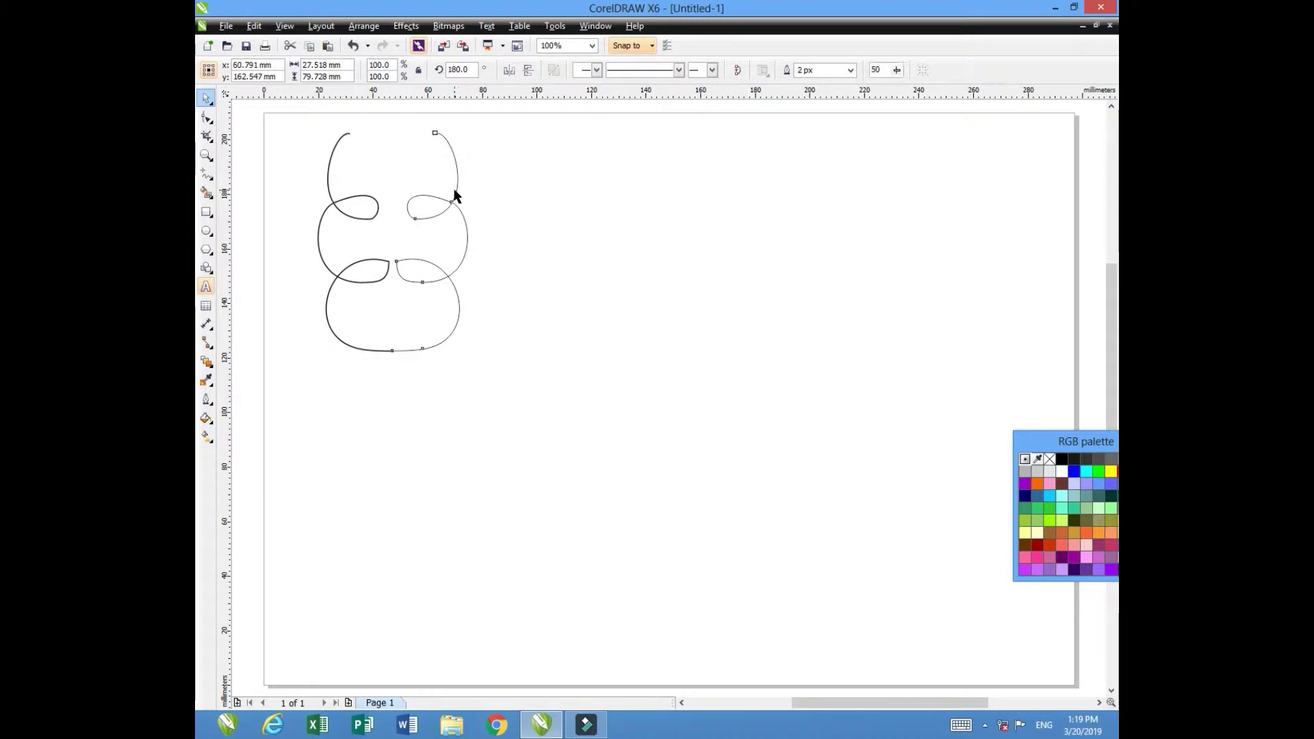
{"action": "left_click", "coordinate": [849, 70]}
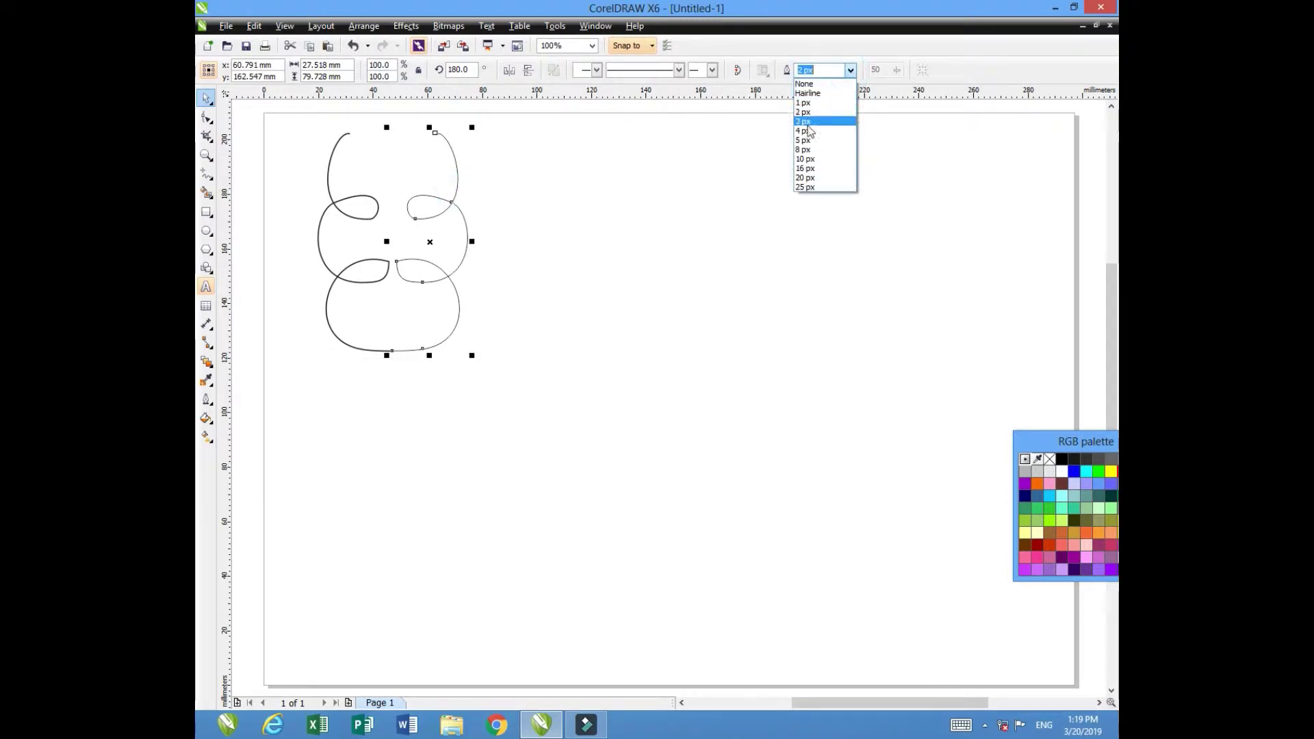
{"action": "left_click", "coordinate": [807, 139]}
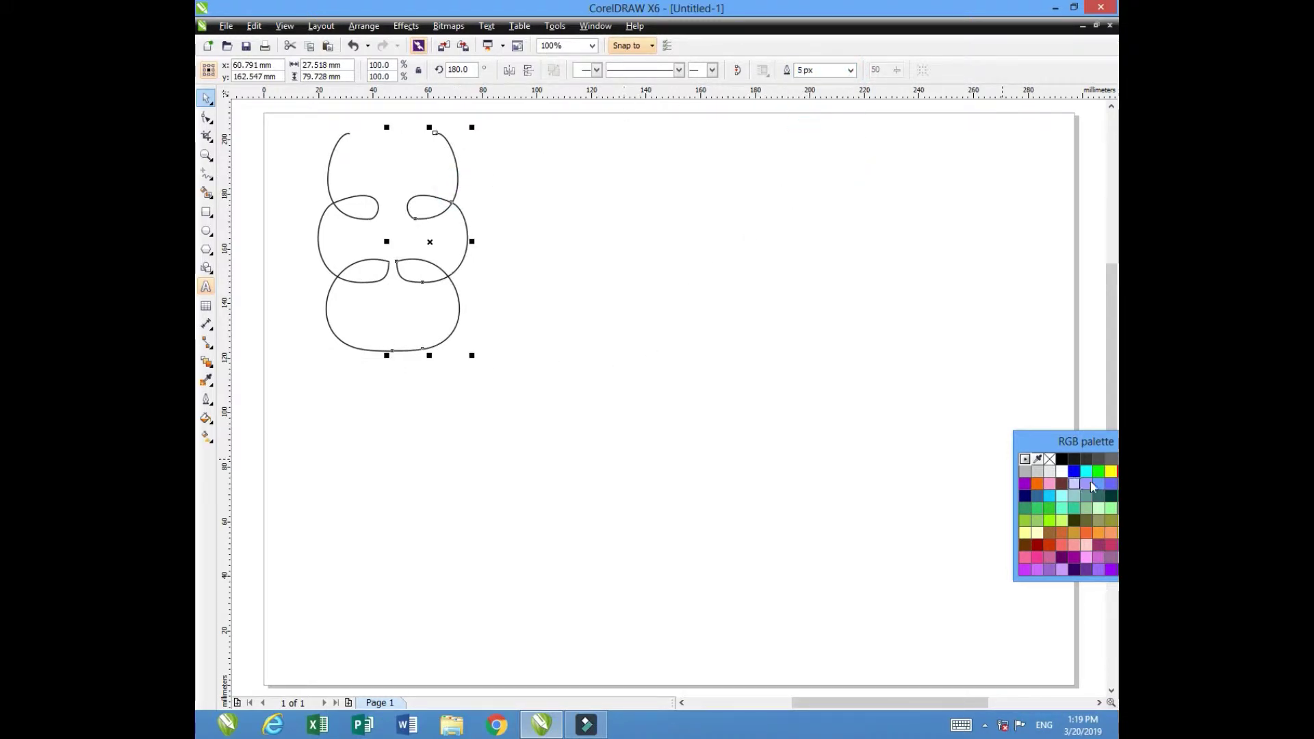
- Colour the right curve's outline purple and the left curve's outline green
{"action": "left_click", "coordinate": [572, 440]}
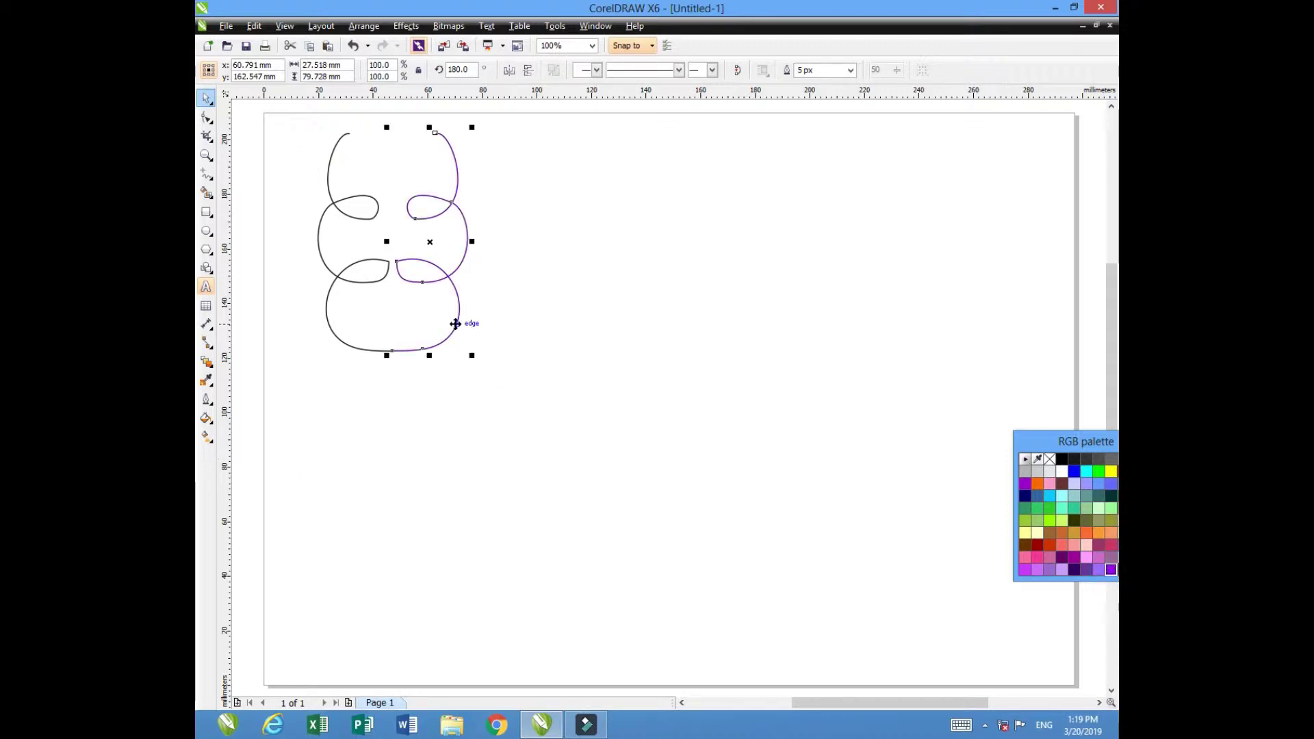
{"action": "mouse_move", "coordinate": [1101, 471]}
{"action": "left_mouse_down"}
{"action": "mouse_move", "coordinate": [334, 416]}
{"action": "mouse_move", "coordinate": [335, 338]}
{"action": "left_mouse_up"}
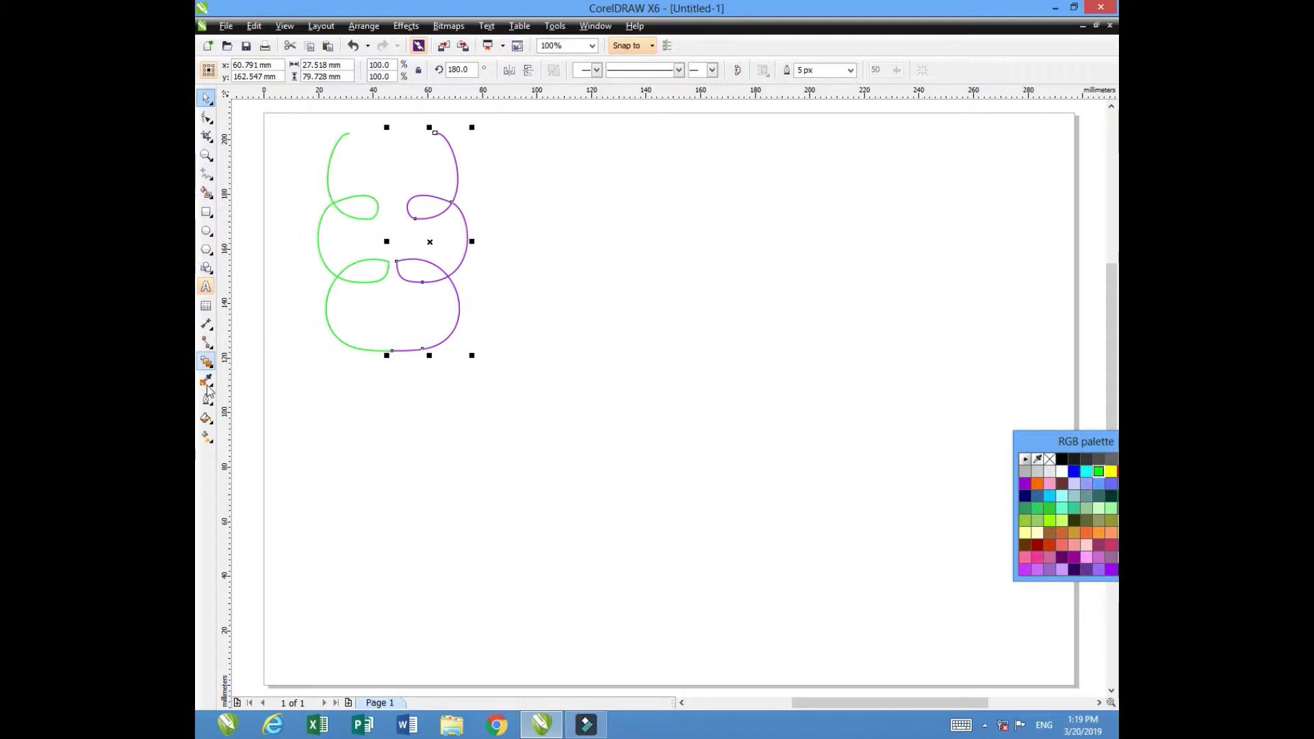
{"action": "left_click", "coordinate": [605, 489]}
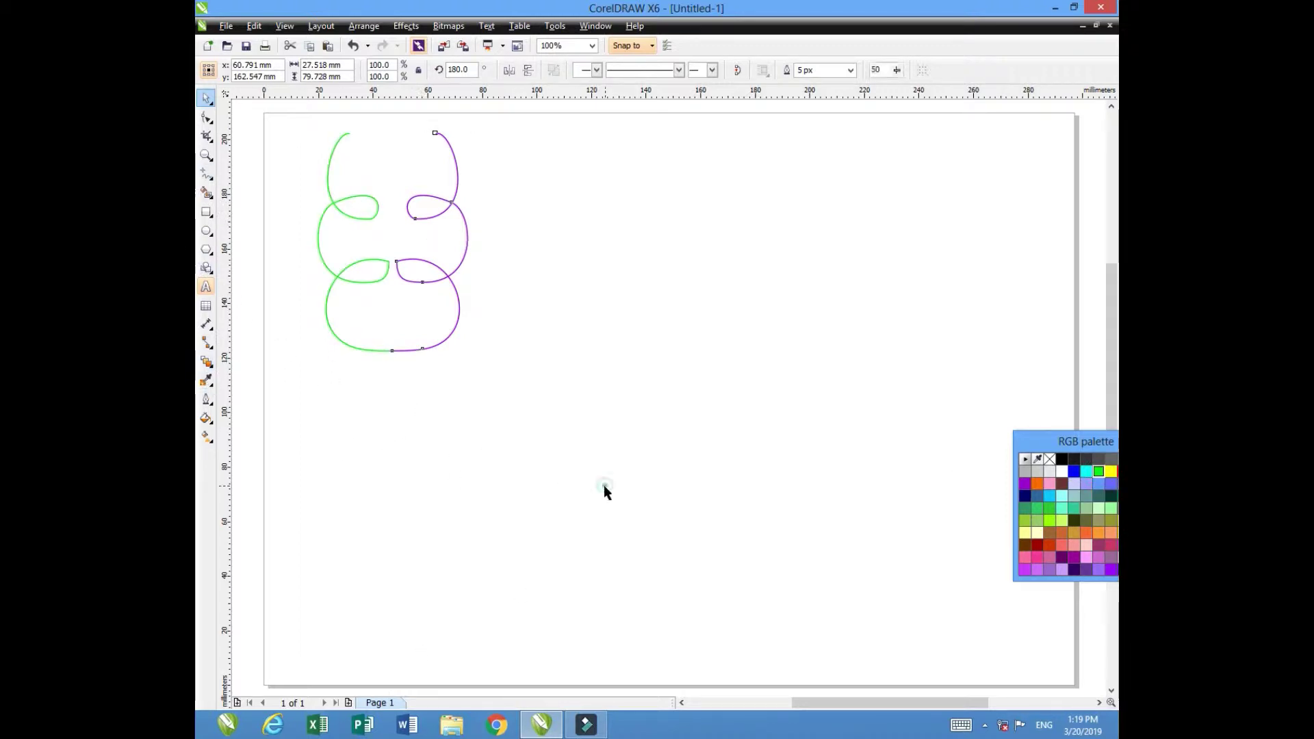
- Blend the green curve into the purple curve with 20 steps
{"action": "left_click", "coordinate": [208, 363]}
{"action": "left_click", "coordinate": [207, 342]}
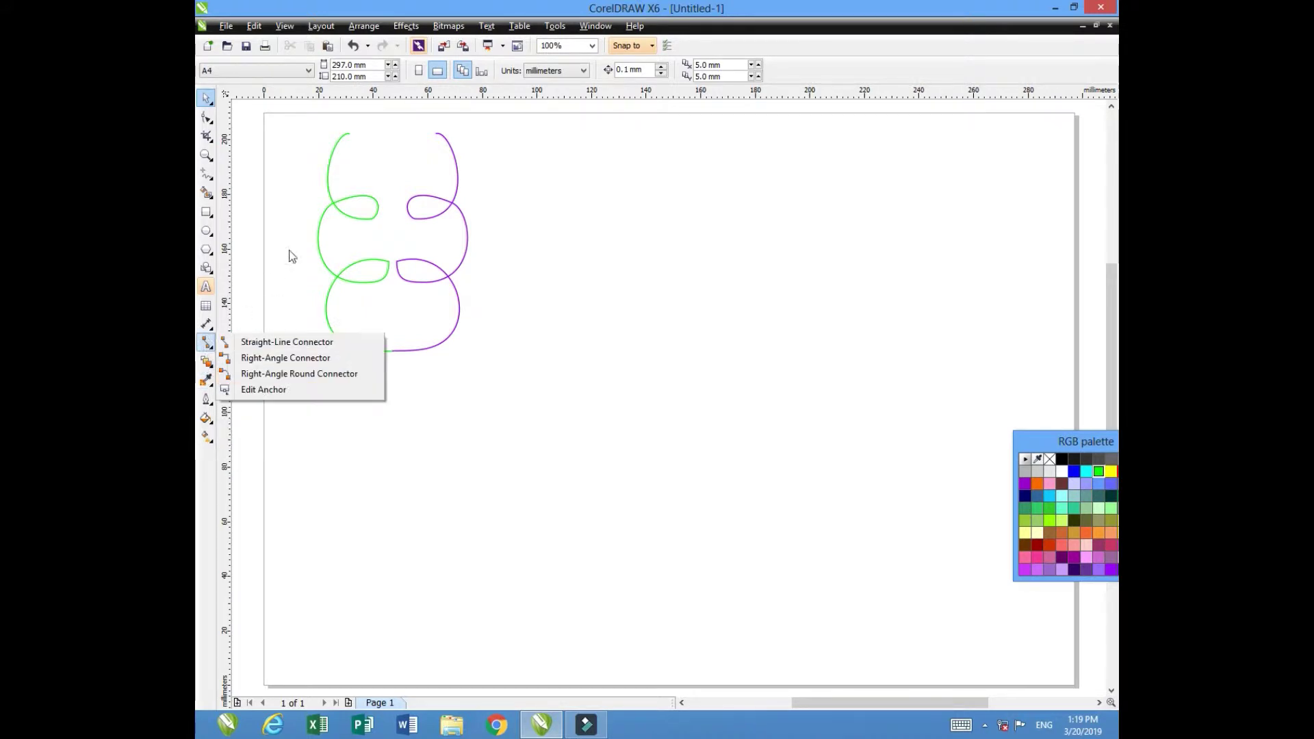
{"action": "left_click", "coordinate": [323, 220]}
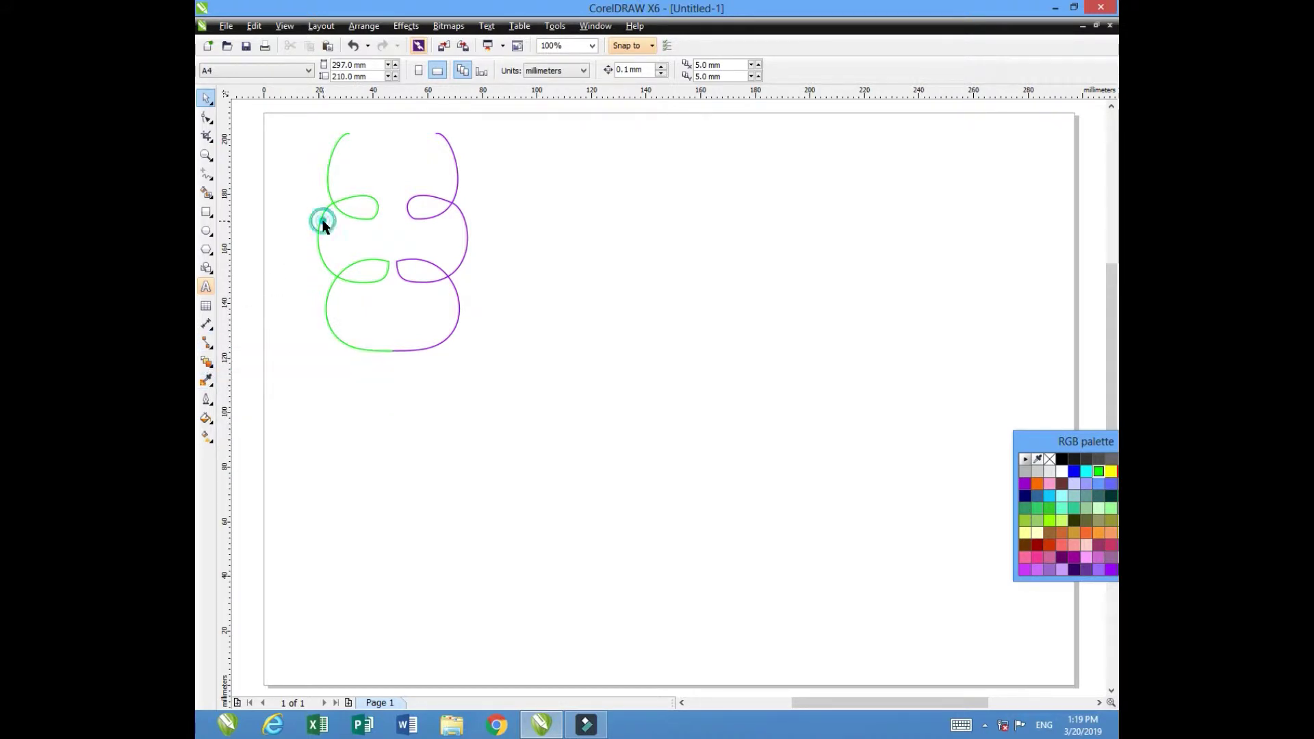
{"action": "left_click", "coordinate": [206, 362]}
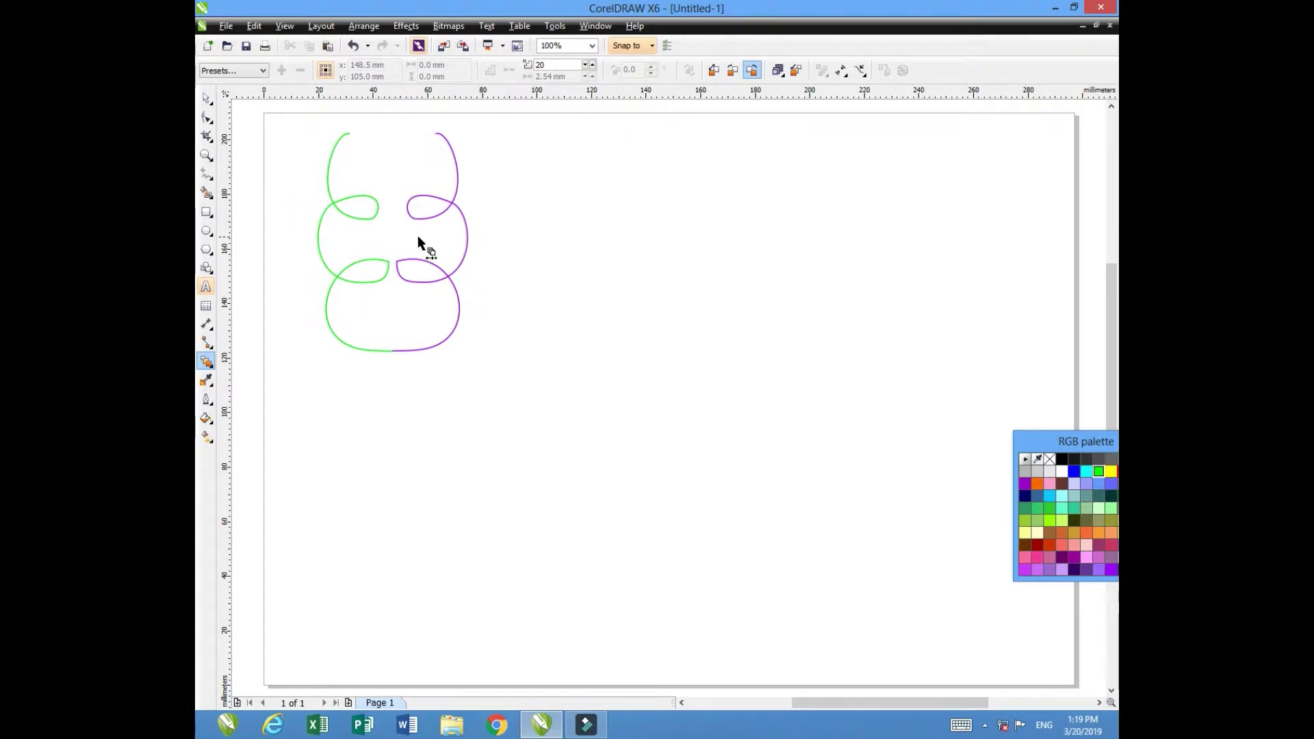
{"action": "left_click_drag", "start_coordinate": [321, 244], "coordinate": [459, 247]}
{"action": "left_click", "coordinate": [575, 323]}
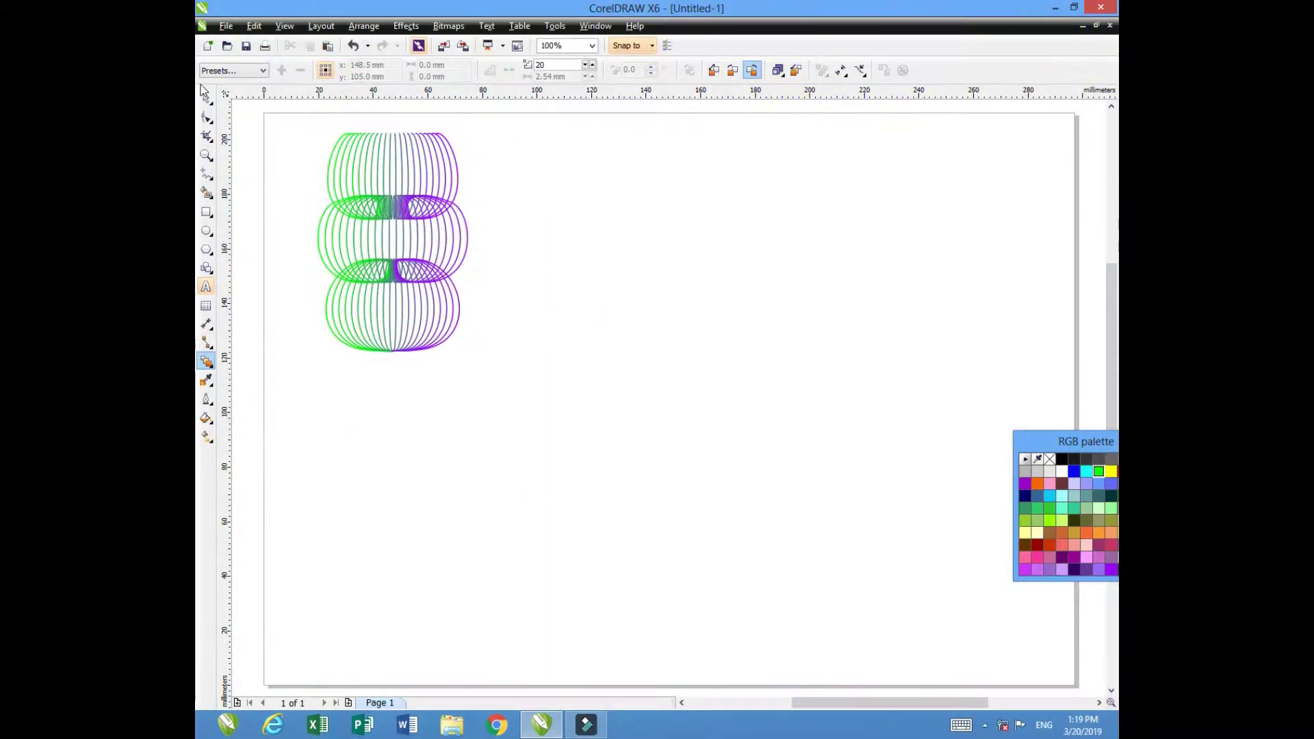
- Move the blend's purple end curve across and below the green one to about x 36.7, y 118 mm, twisting the blend
{"action": "key", "text": "space"}
{"action": "left_click_drag", "start_coordinate": [294, 131], "coordinate": [540, 384]}
{"action": "left_click", "coordinate": [630, 340]}
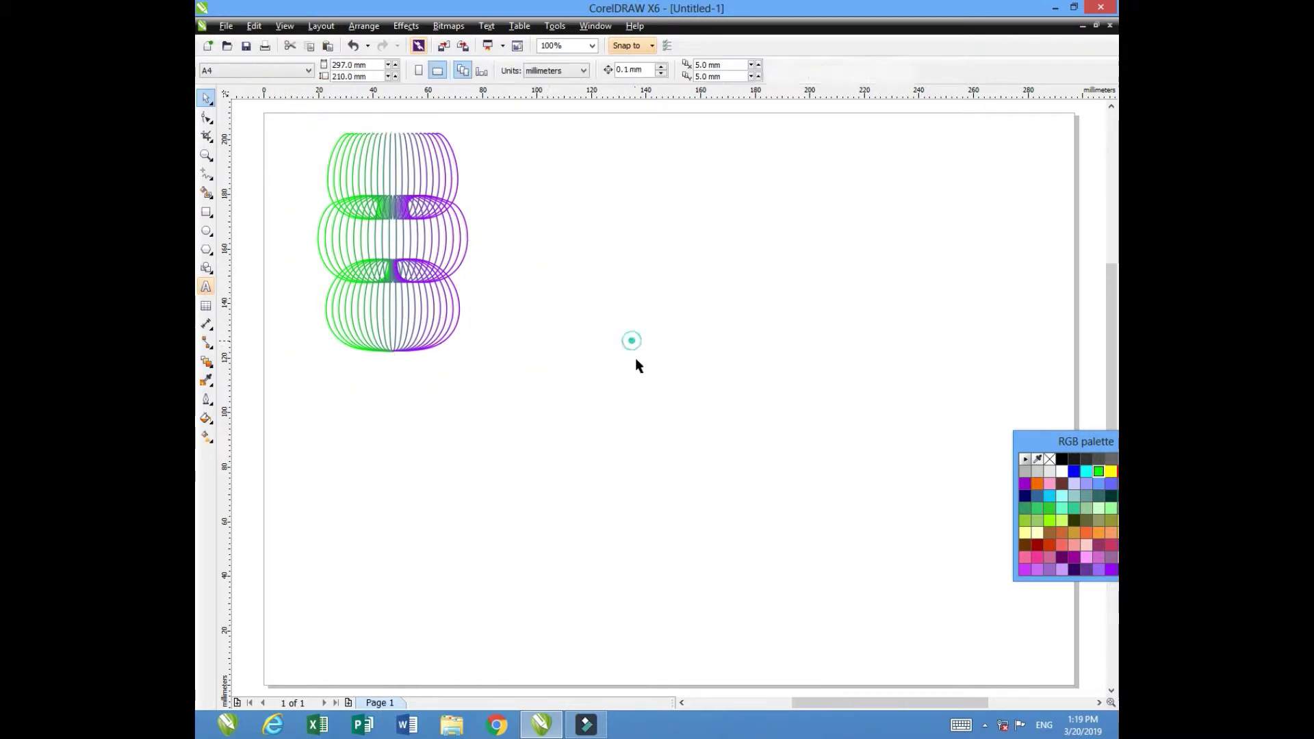
{"action": "left_click", "coordinate": [444, 135]}
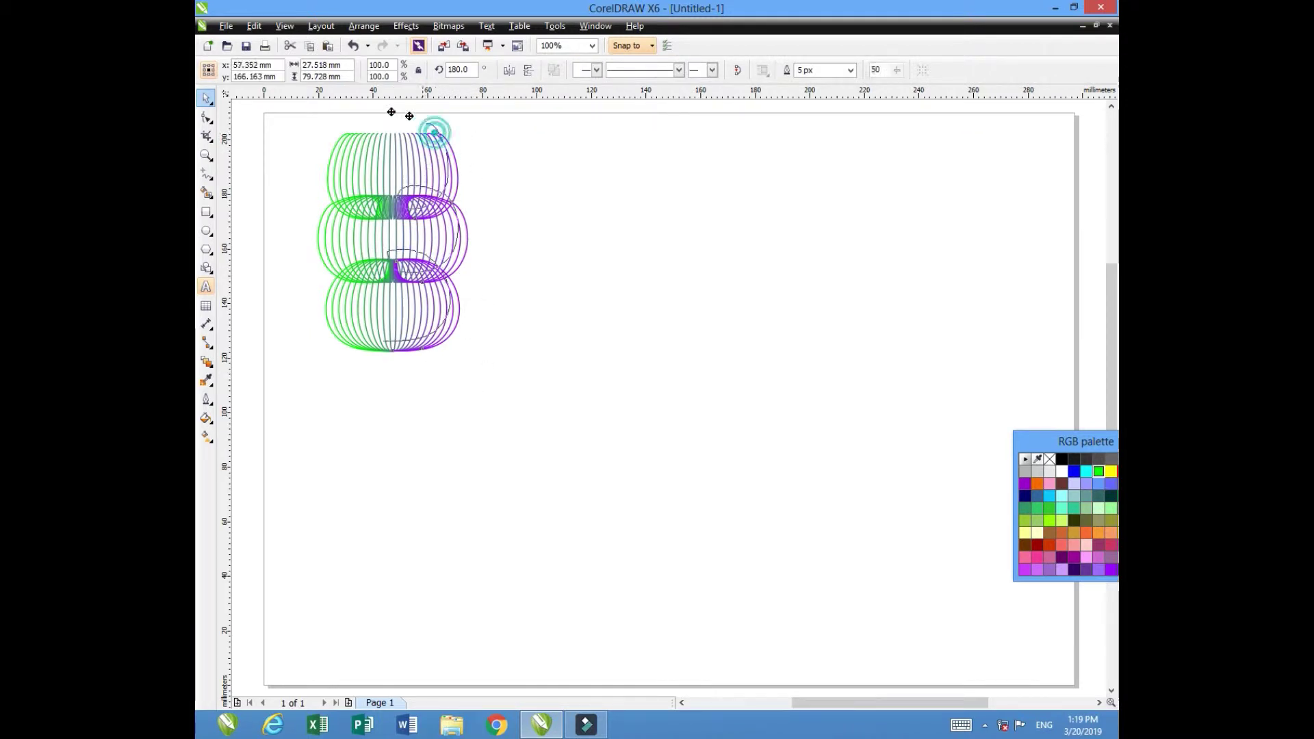
{"action": "scroll", "coordinate": [323, 206], "scroll_direction": "up", "scroll_amount": 3}
{"action": "left_click_drag", "start_coordinate": [364, 471], "coordinate": [306, 235]}
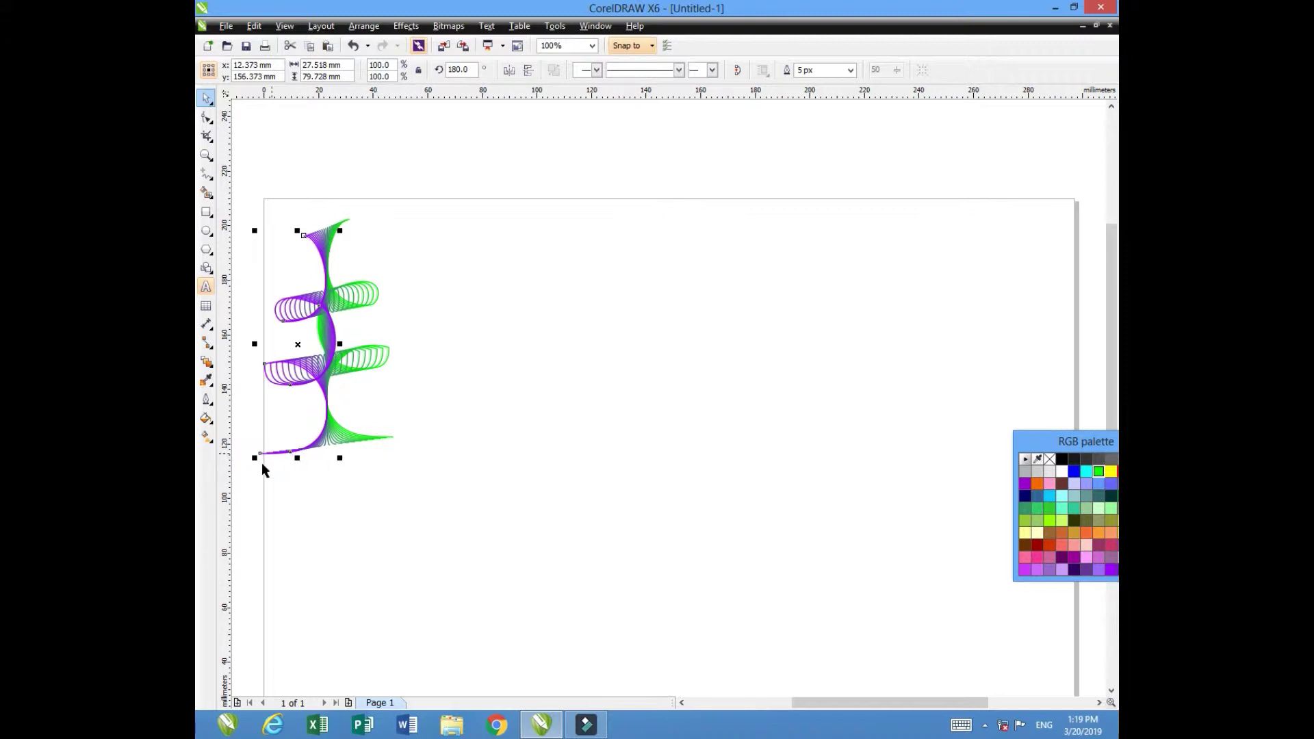
{"action": "left_click_drag", "start_coordinate": [259, 452], "coordinate": [320, 441]}
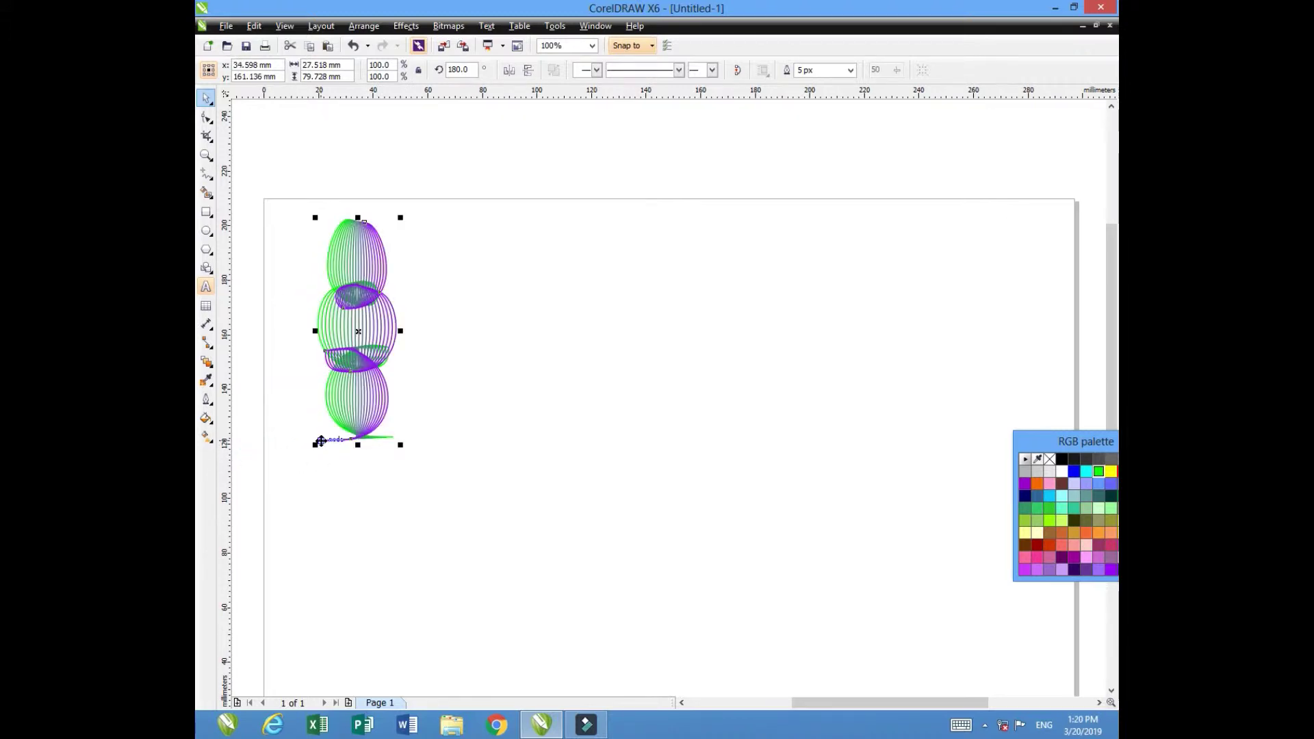
{"action": "left_click_drag", "start_coordinate": [320, 446], "coordinate": [327, 559]}
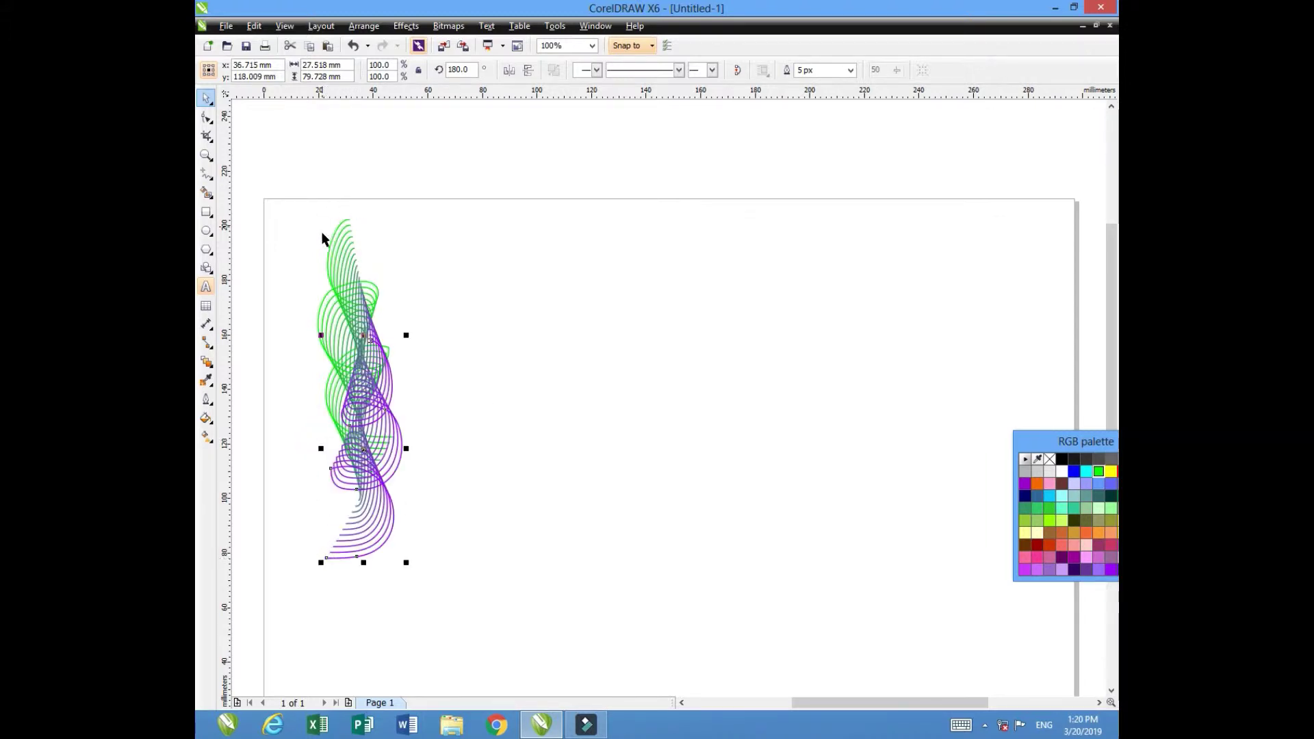
{"action": "left_click", "coordinate": [675, 330]}
- Select the whole blend and set its colour progression to clockwise so it runs through yellow and red
{"action": "left_click", "coordinate": [208, 98]}
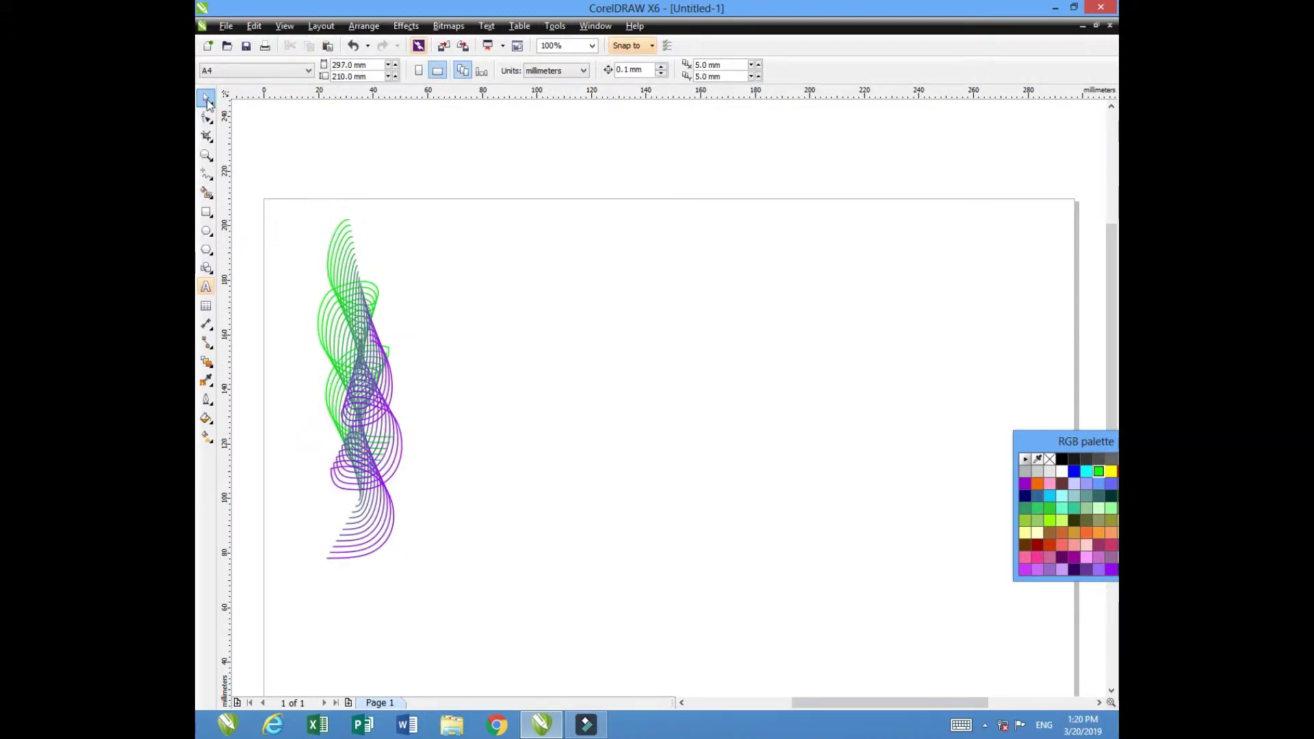
{"action": "left_click_drag", "start_coordinate": [277, 203], "coordinate": [482, 605]}
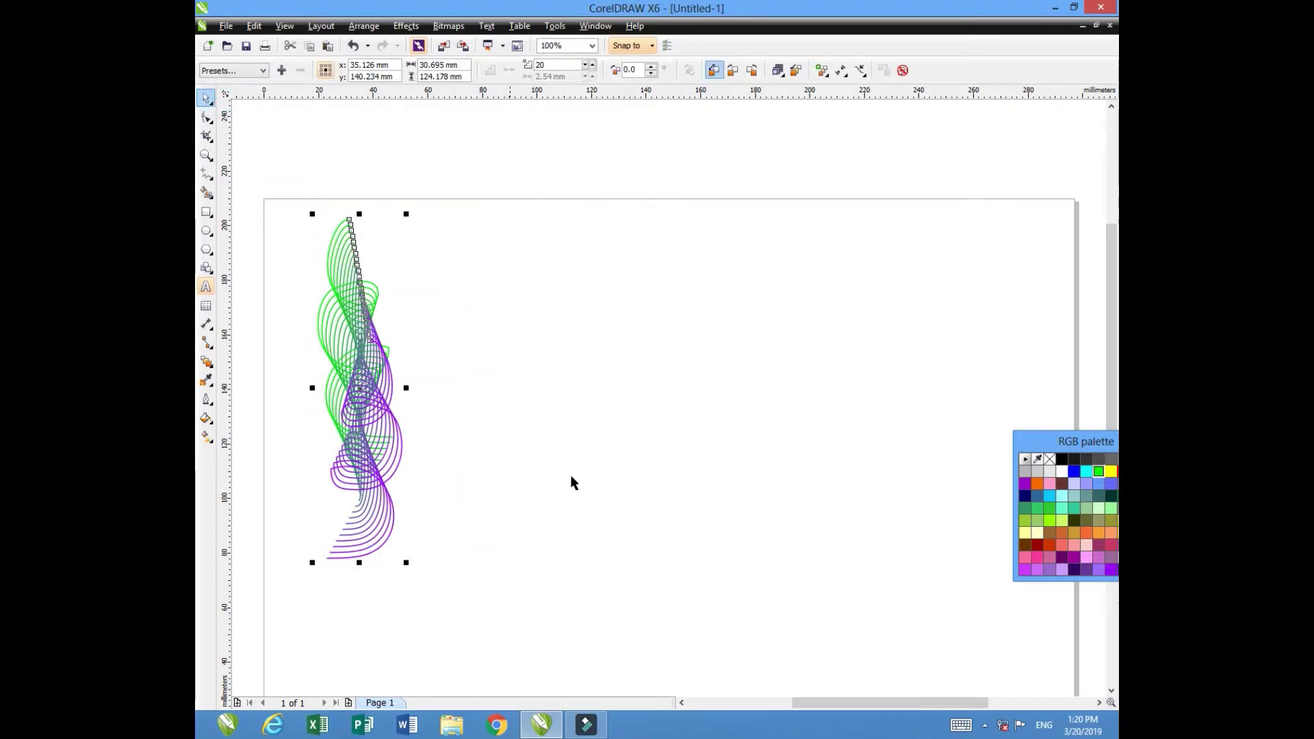
{"action": "left_click", "coordinate": [752, 69]}
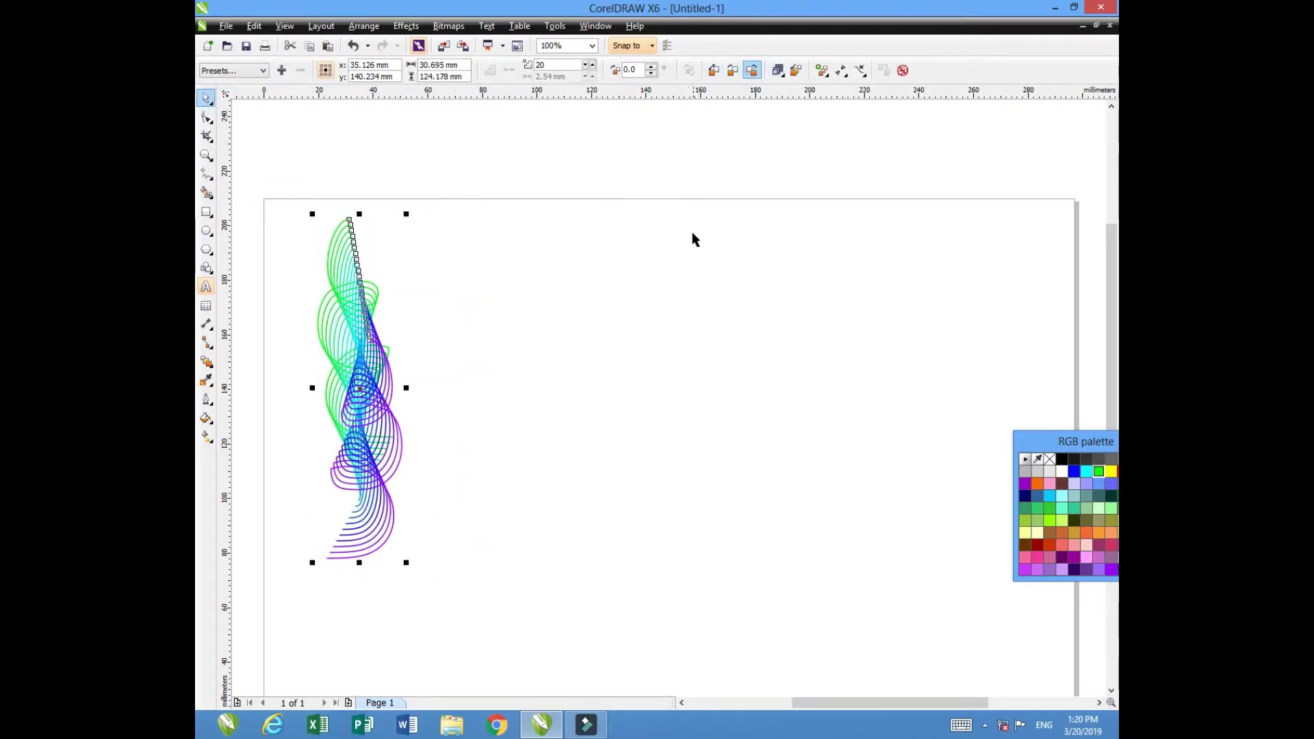
{"action": "left_click", "coordinate": [733, 70]}
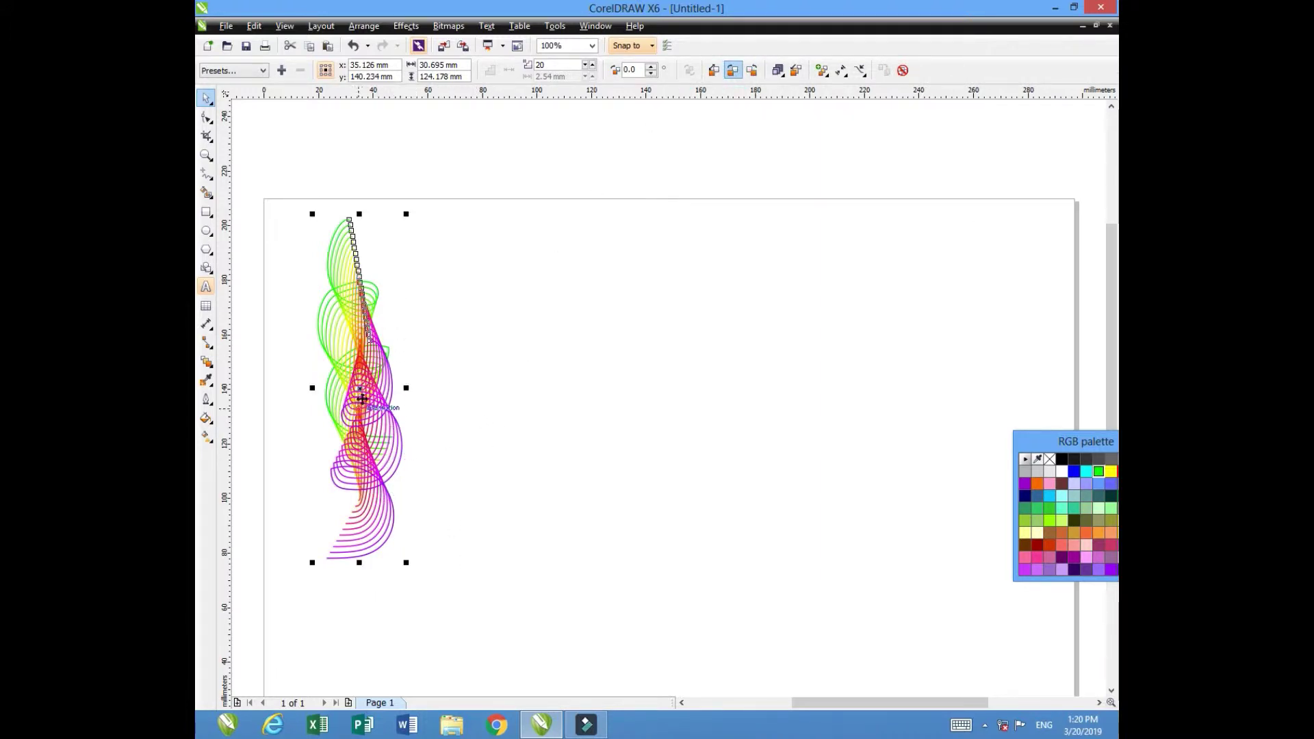
- Move the whole blend to the page's left edge at about x 15.6, y 145.4 mm and set its blend direction to 5°
{"action": "left_click_drag", "start_coordinate": [361, 398], "coordinate": [309, 372]}
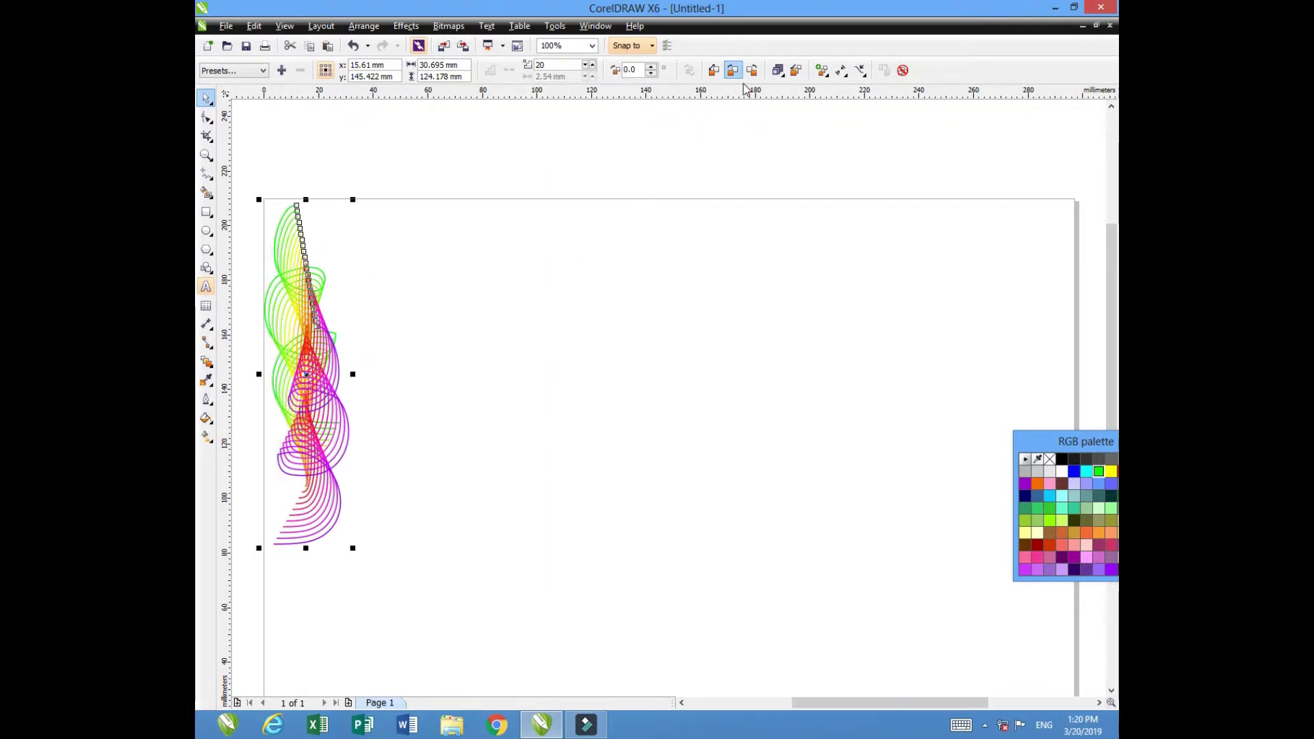
{"action": "left_click", "coordinate": [651, 69]}
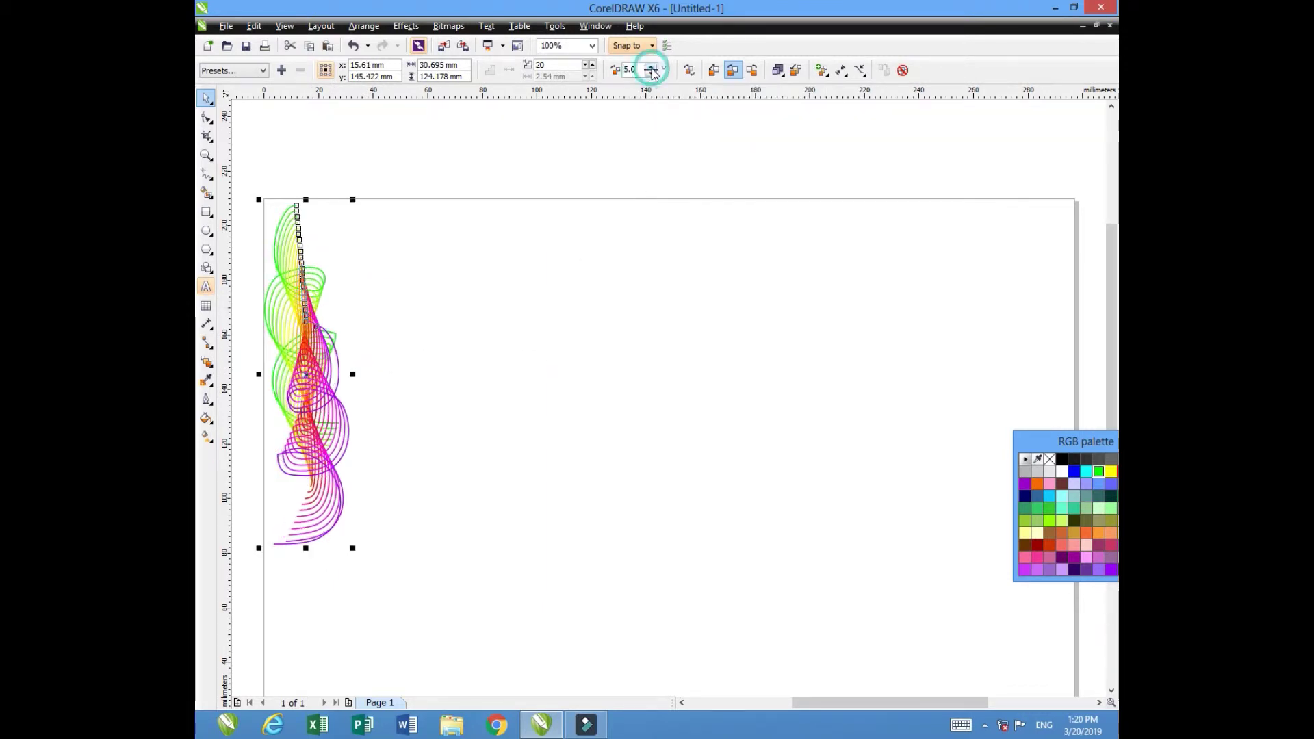
- Increase the number of steps in the green-to-purple blend by about ten, making its lines denser
{"action": "left_click", "coordinate": [592, 67]}
{"action": "left_click", "coordinate": [592, 67]}
{"action": "left_click", "coordinate": [592, 67]}
{"action": "left_click", "coordinate": [593, 67]}
{"action": "left_click", "coordinate": [593, 67]}
{"action": "left_click", "coordinate": [593, 67]}
{"action": "left_click", "coordinate": [592, 67]}
{"action": "left_click", "coordinate": [593, 67]}
{"action": "left_click", "coordinate": [592, 67]}
{"action": "left_click", "coordinate": [592, 67]}
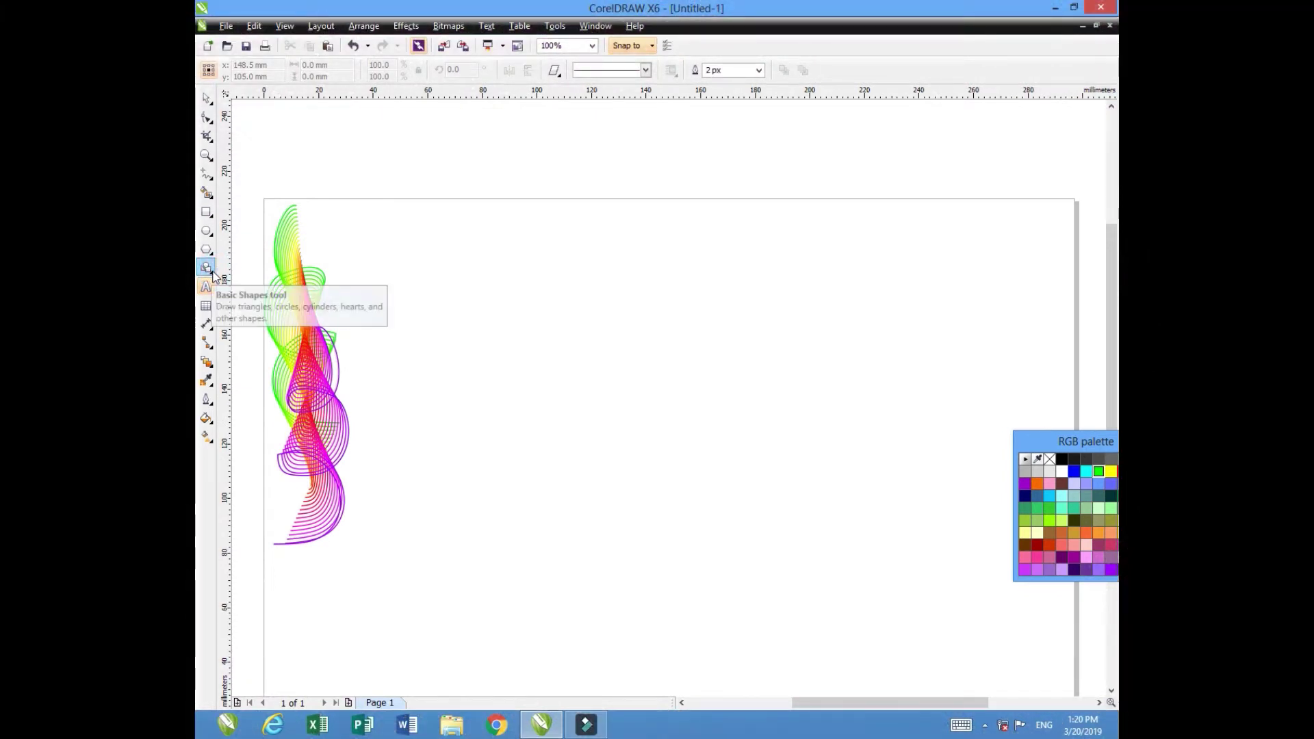
- Draw a teardrop basic shape about 42 mm wide and 45 mm high to the right of the blend
{"action": "left_click", "coordinate": [212, 267]}
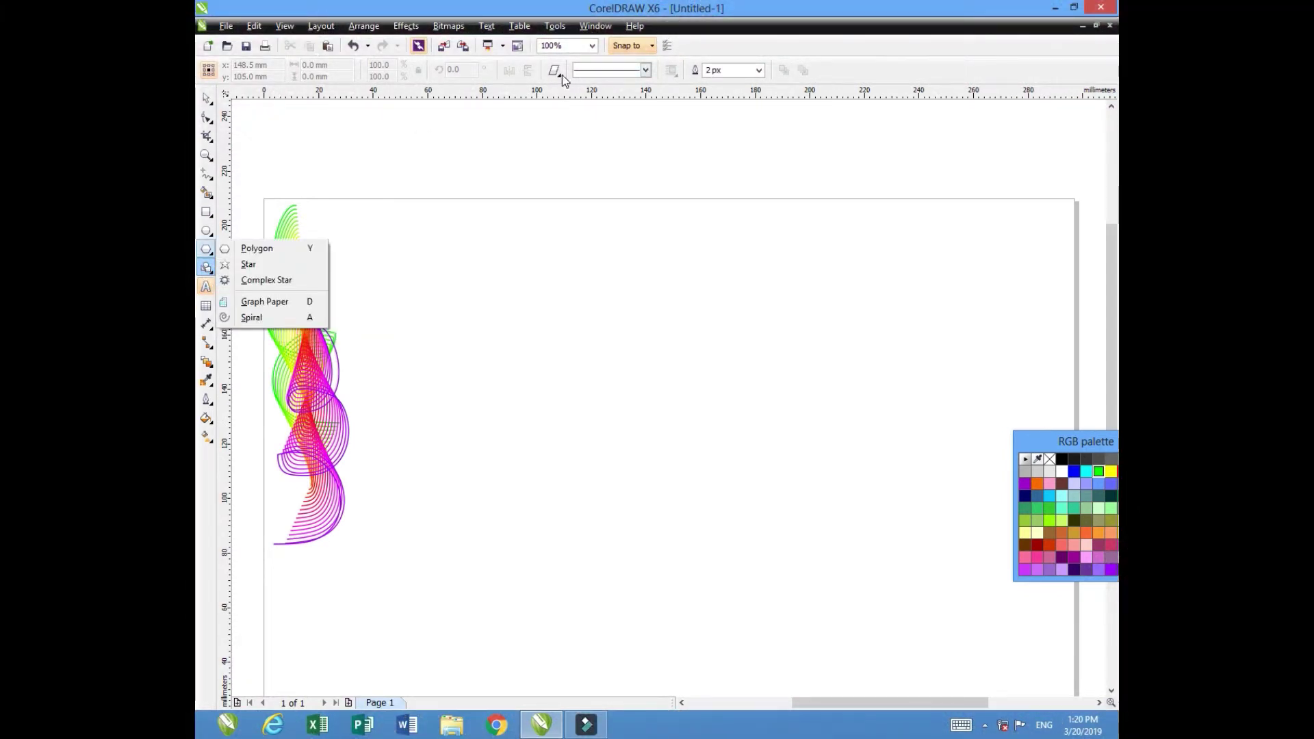
{"action": "left_click", "coordinate": [557, 72]}
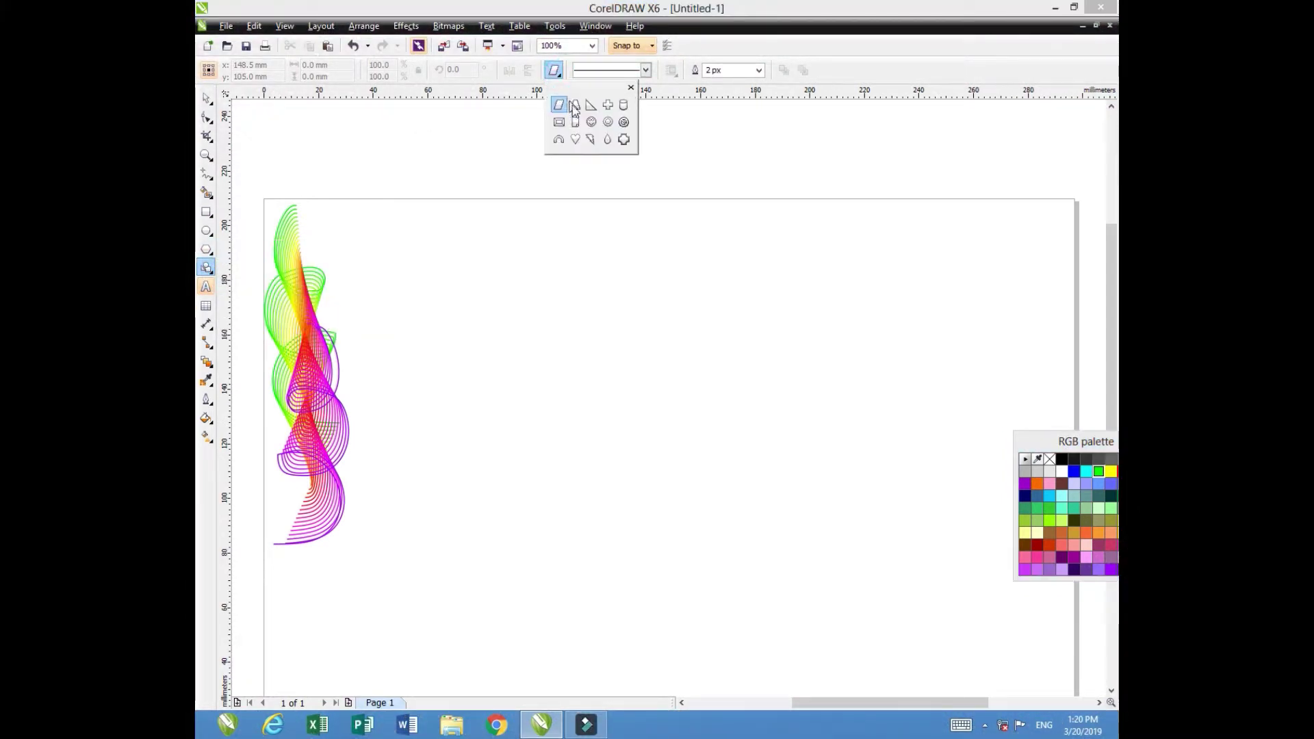
{"action": "left_click", "coordinate": [607, 140]}
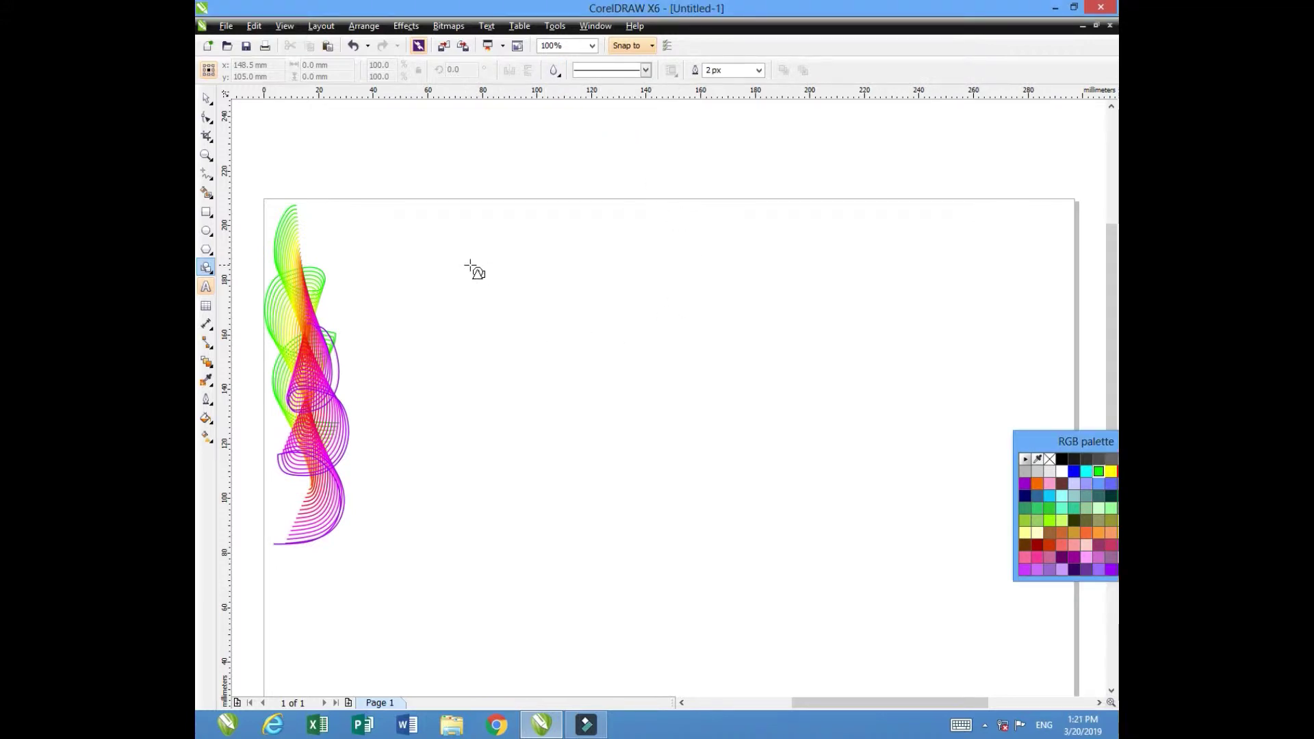
{"action": "left_click_drag", "start_coordinate": [512, 268], "coordinate": [627, 394]}
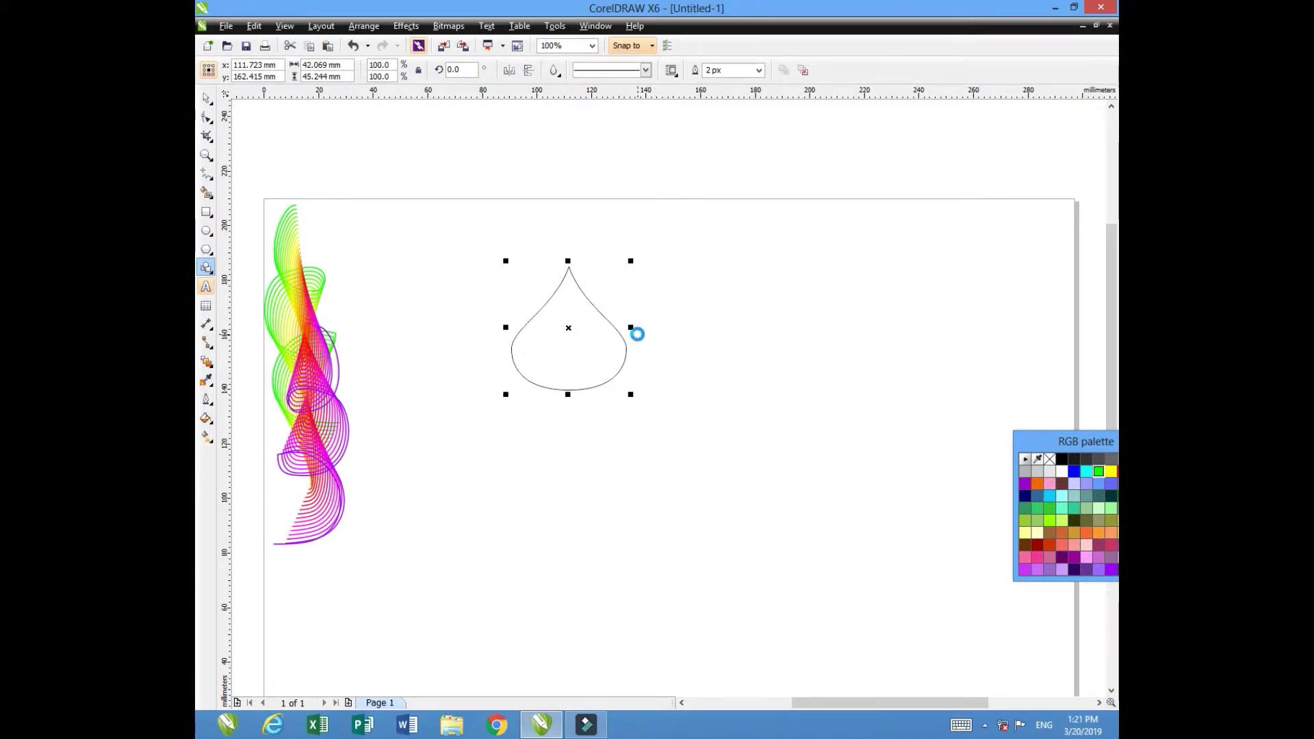
- Give the teardrop a 5 px outline and colour it blue
{"action": "left_click", "coordinate": [759, 71]}
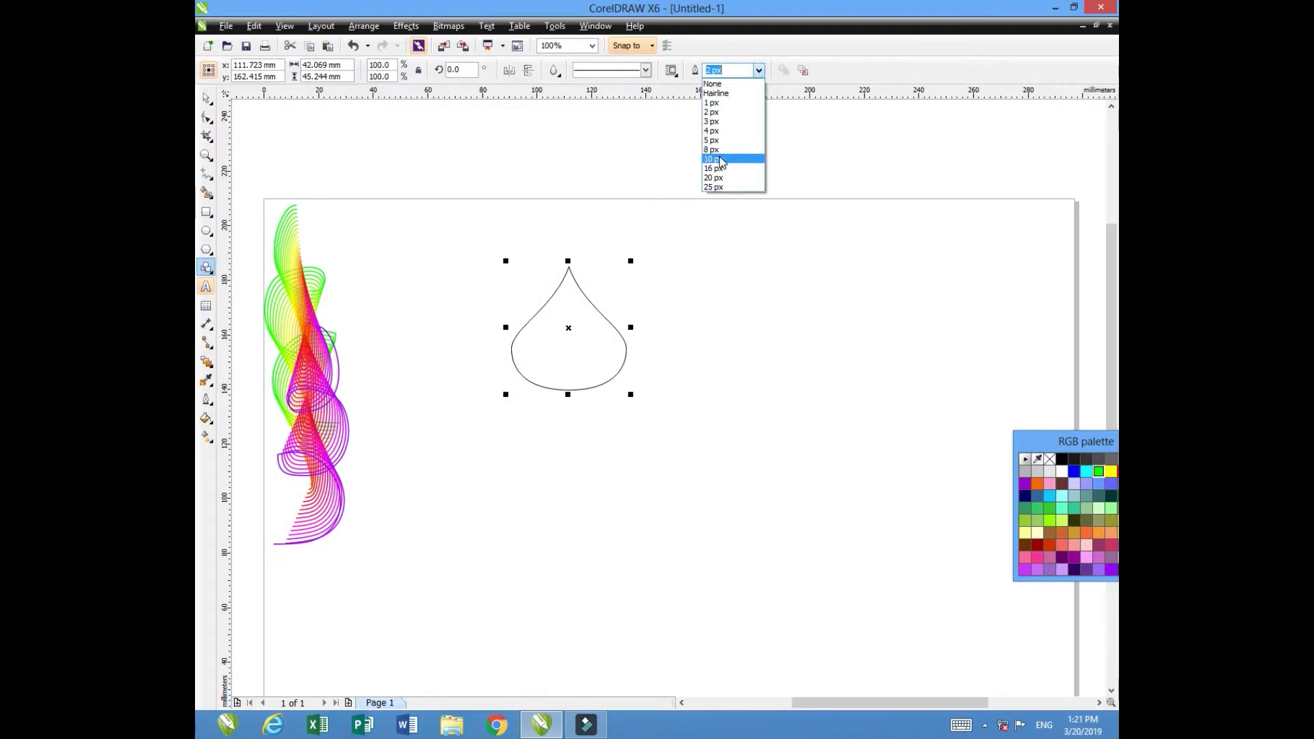
{"action": "left_click", "coordinate": [715, 141]}
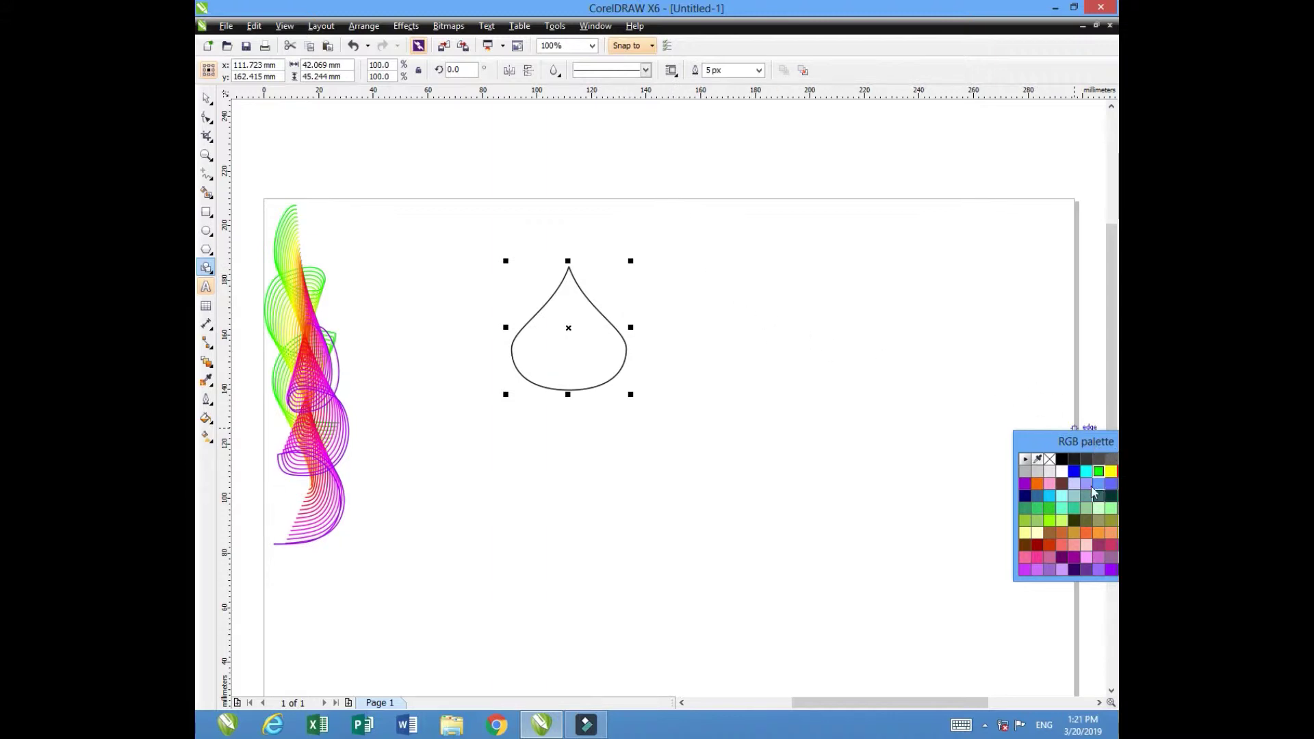
{"action": "left_click_drag", "start_coordinate": [1074, 471], "coordinate": [557, 326]}
- Duplicate the teardrop in place, scale the blue copy to about 46.2% and centre it inside the larger one
{"action": "key", "text": "ctrl+c"}
{"action": "key", "text": "ctrl+v"}
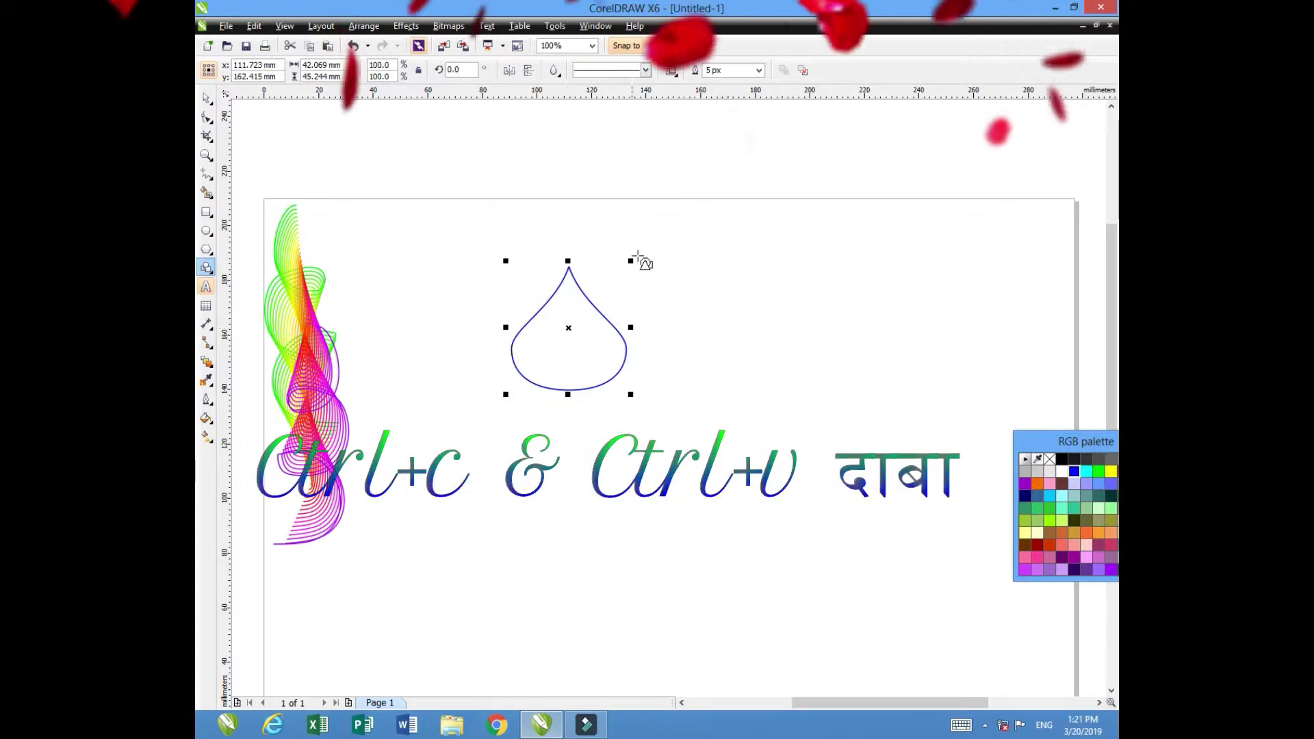
{"action": "left_click_drag", "start_coordinate": [630, 261], "coordinate": [599, 296]}
{"action": "left_click_drag", "start_coordinate": [551, 346], "coordinate": [566, 333]}
{"action": "left_click_drag", "start_coordinate": [613, 284], "coordinate": [568, 327]}
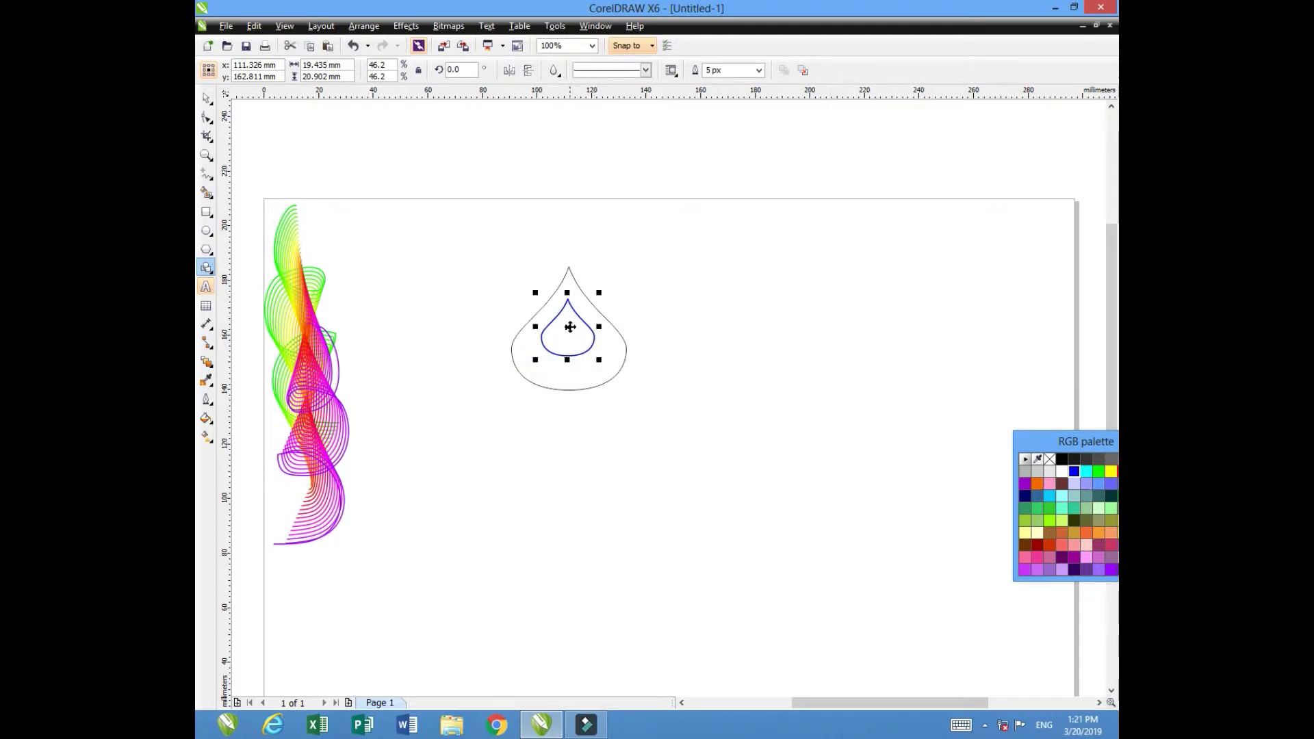
{"action": "left_click_drag", "start_coordinate": [566, 326], "coordinate": [570, 327]}
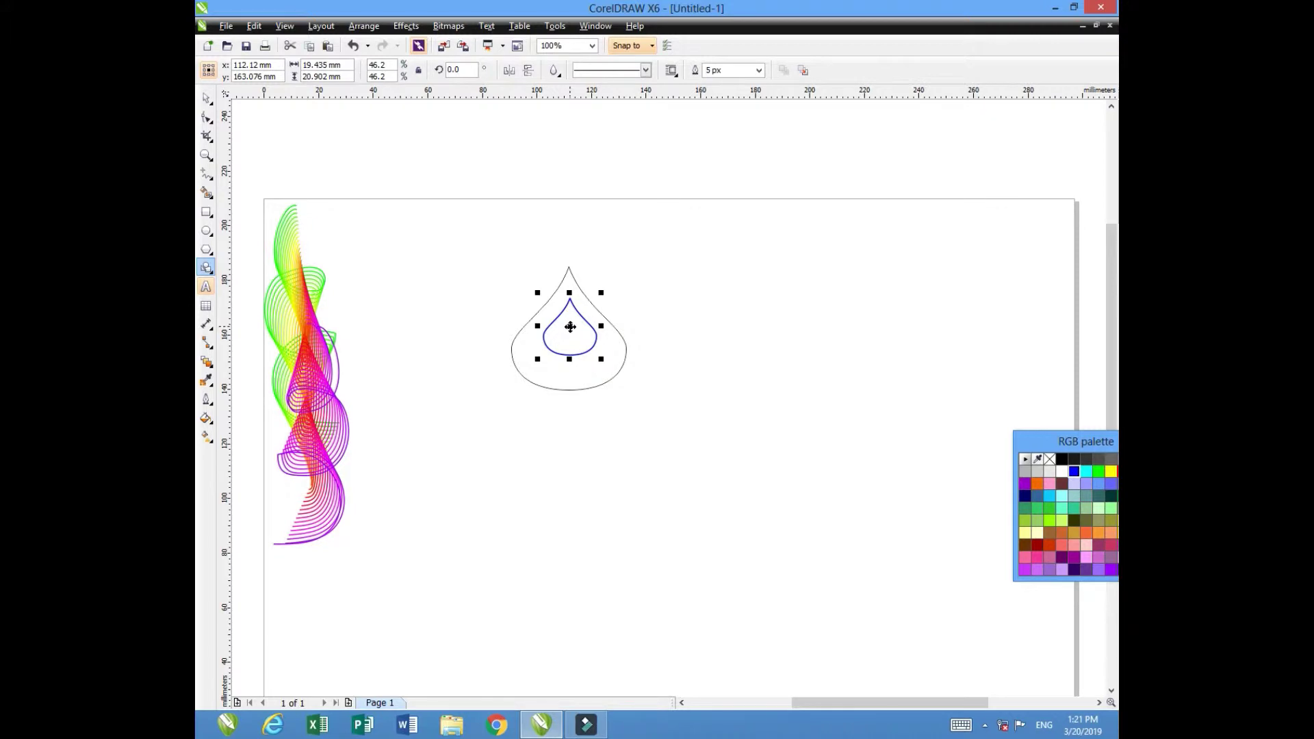
- Give the outer teardrop a 5 px outline and colour it cyan
{"action": "left_click", "coordinate": [758, 70]}
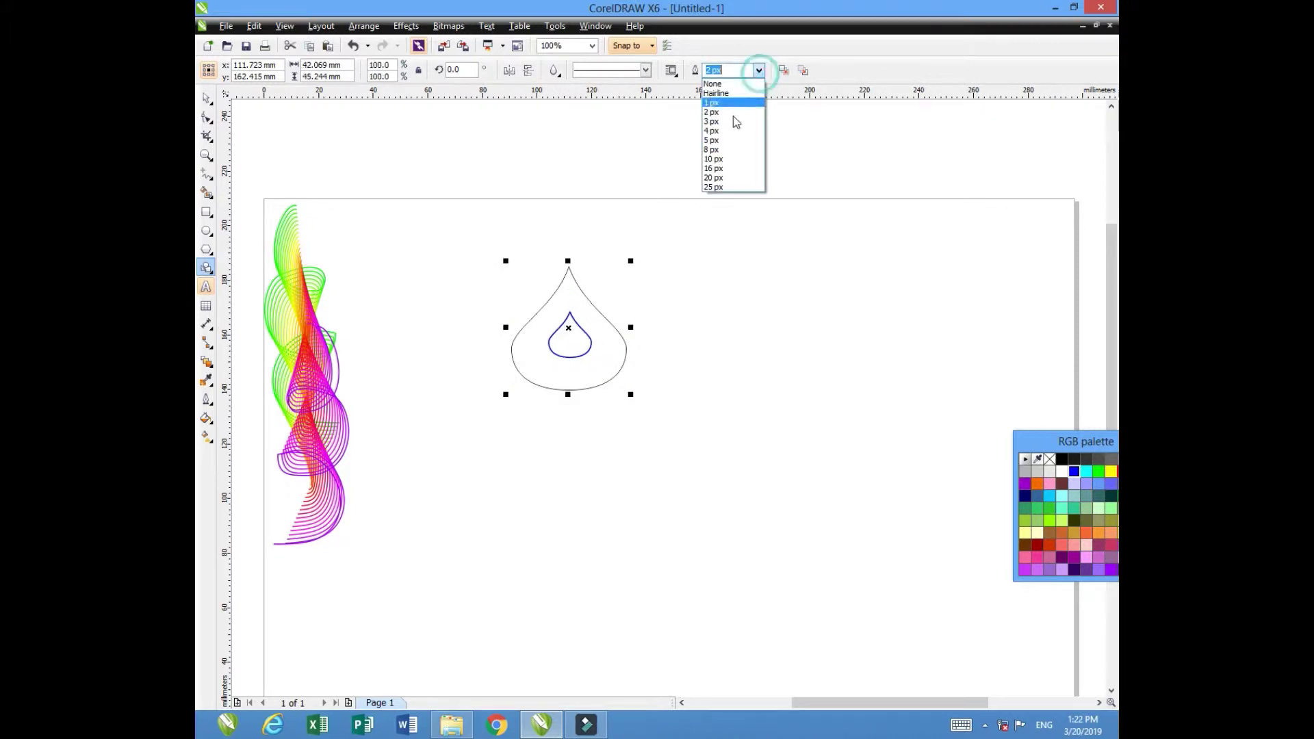
{"action": "left_click", "coordinate": [715, 140]}
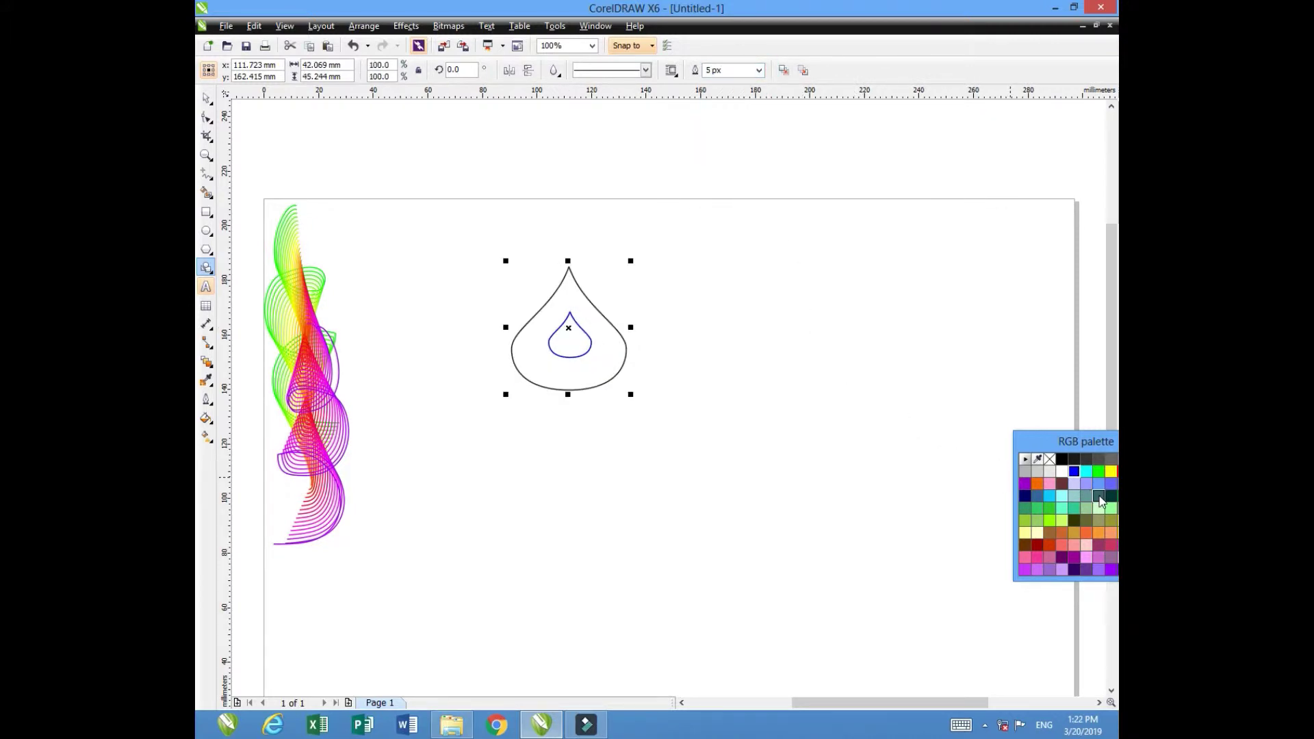
{"action": "left_click_drag", "start_coordinate": [1086, 477], "coordinate": [618, 387]}
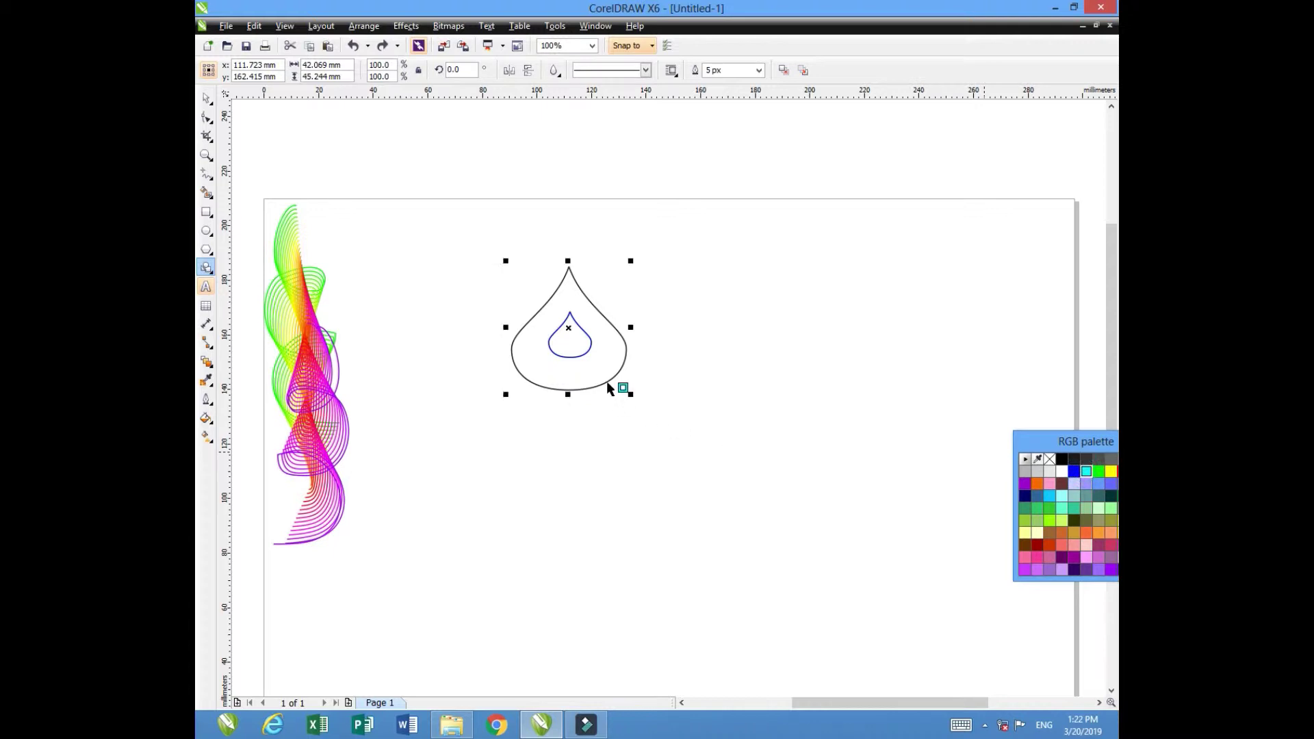
{"action": "key", "text": "Escape"}
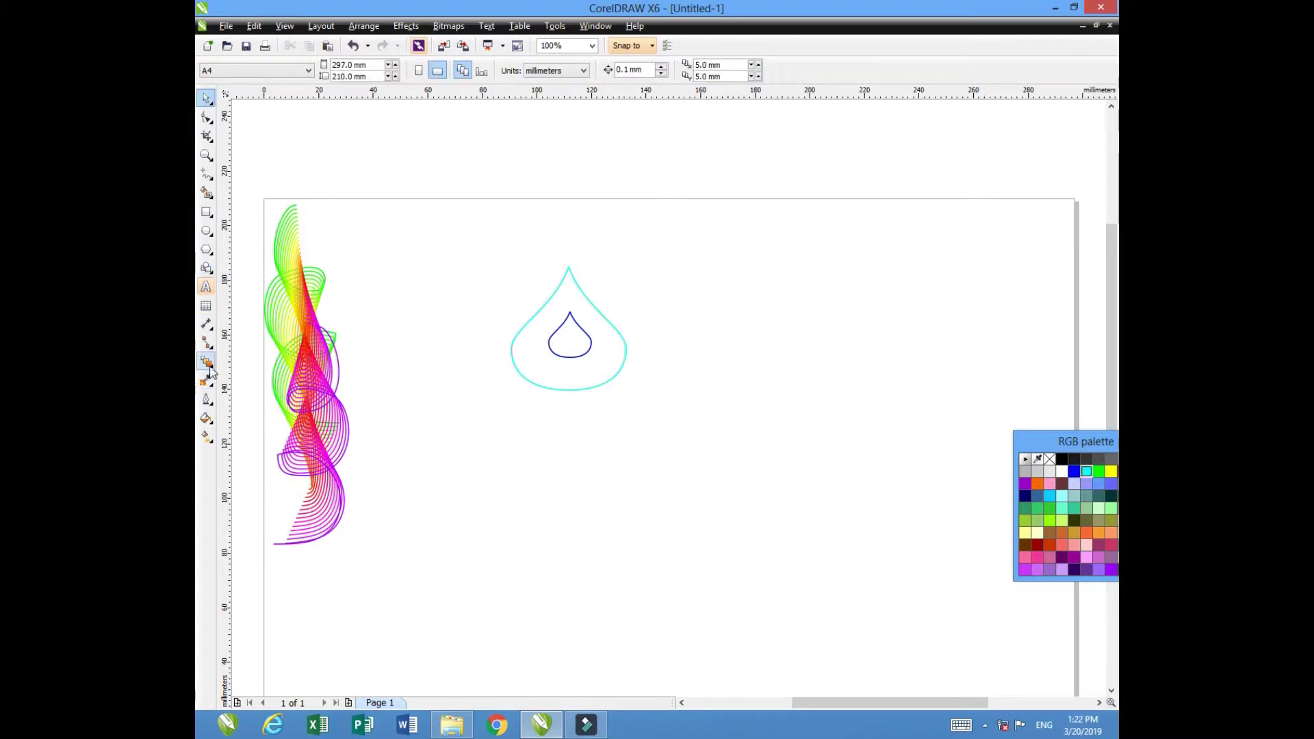
- Blend the cyan outer teardrop into the blue inner one with 20 steps
{"action": "left_click", "coordinate": [210, 363]}
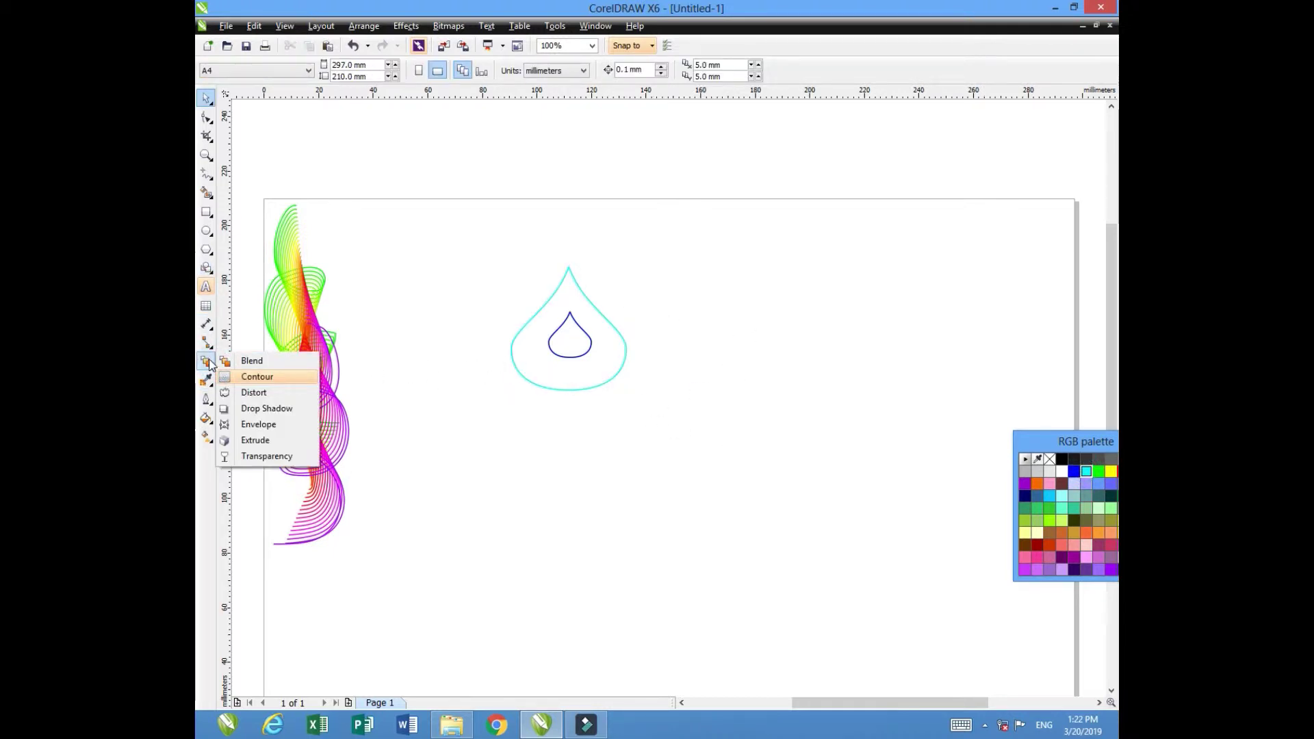
{"action": "left_click", "coordinate": [256, 376]}
{"action": "left_click_drag", "start_coordinate": [577, 299], "coordinate": [569, 332]}
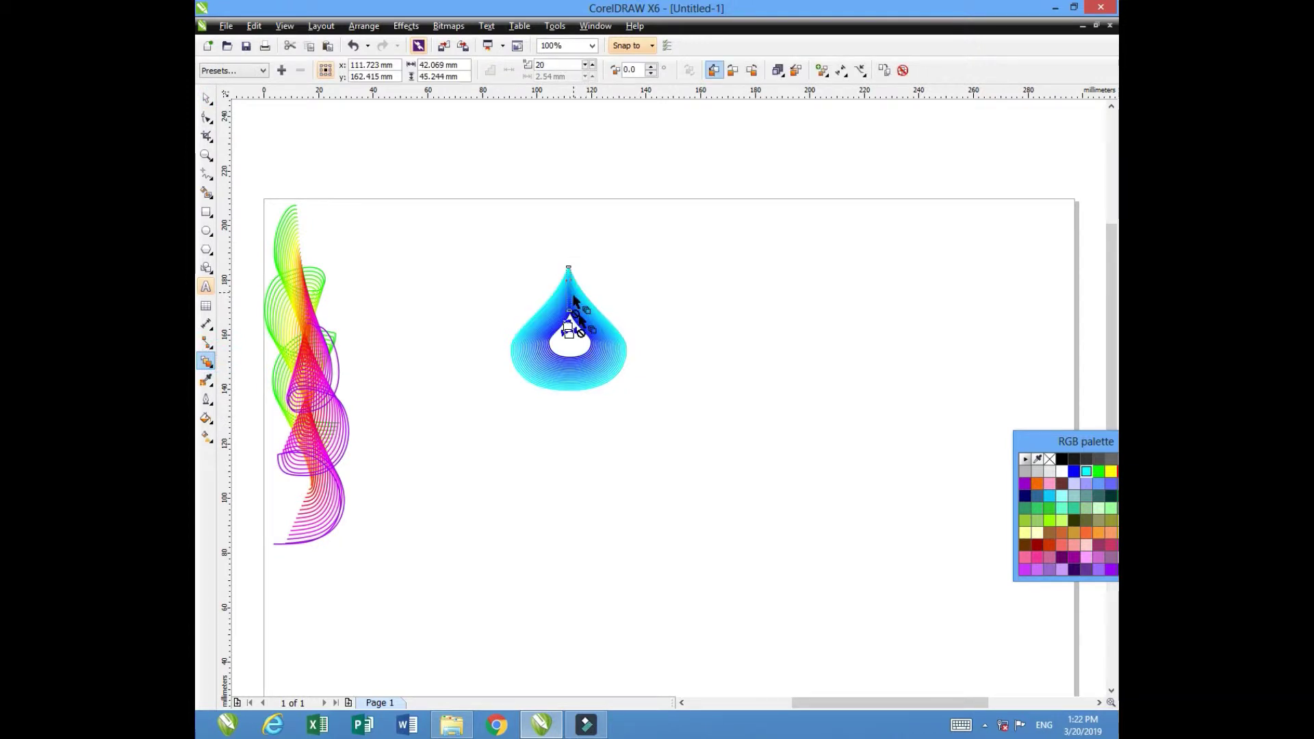
{"action": "left_click", "coordinate": [700, 409]}
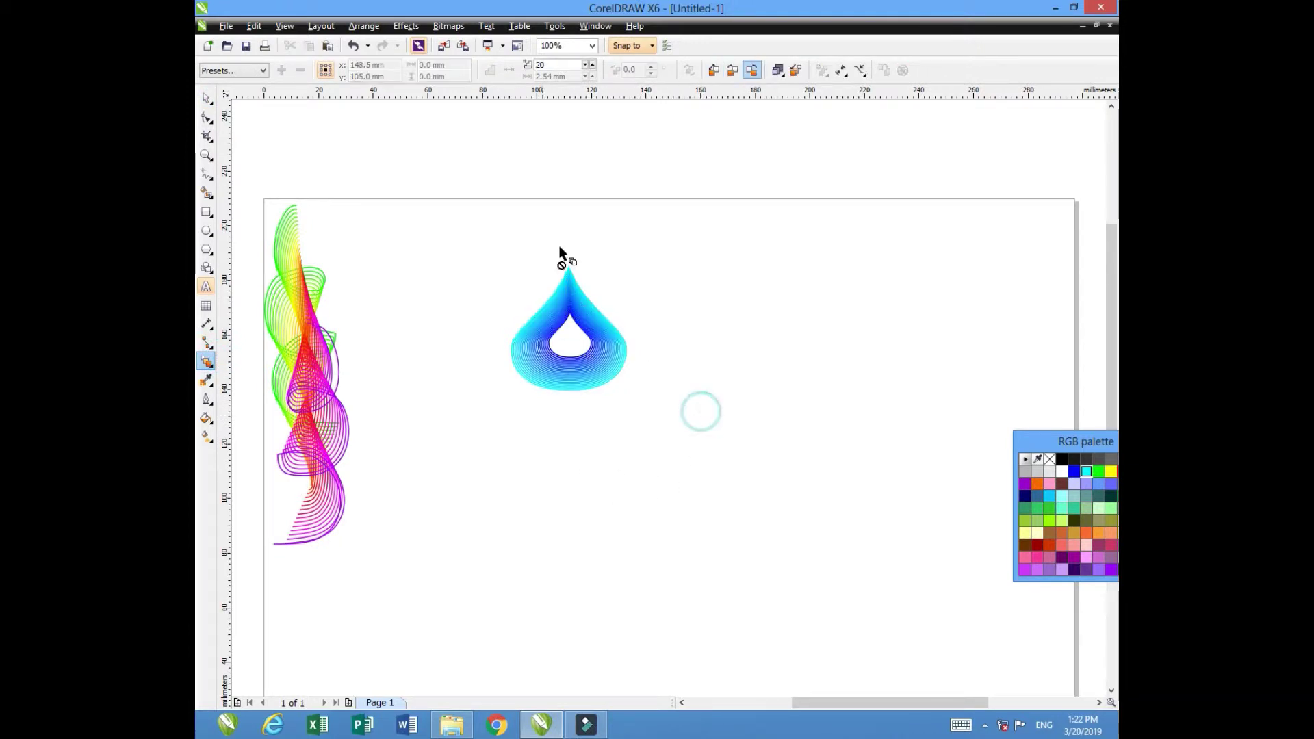
- Select the whole teardrop blend and set its colour progression to clockwise for a rainbow transition
{"action": "left_click", "coordinate": [204, 99]}
{"action": "left_click_drag", "start_coordinate": [478, 244], "coordinate": [647, 443]}
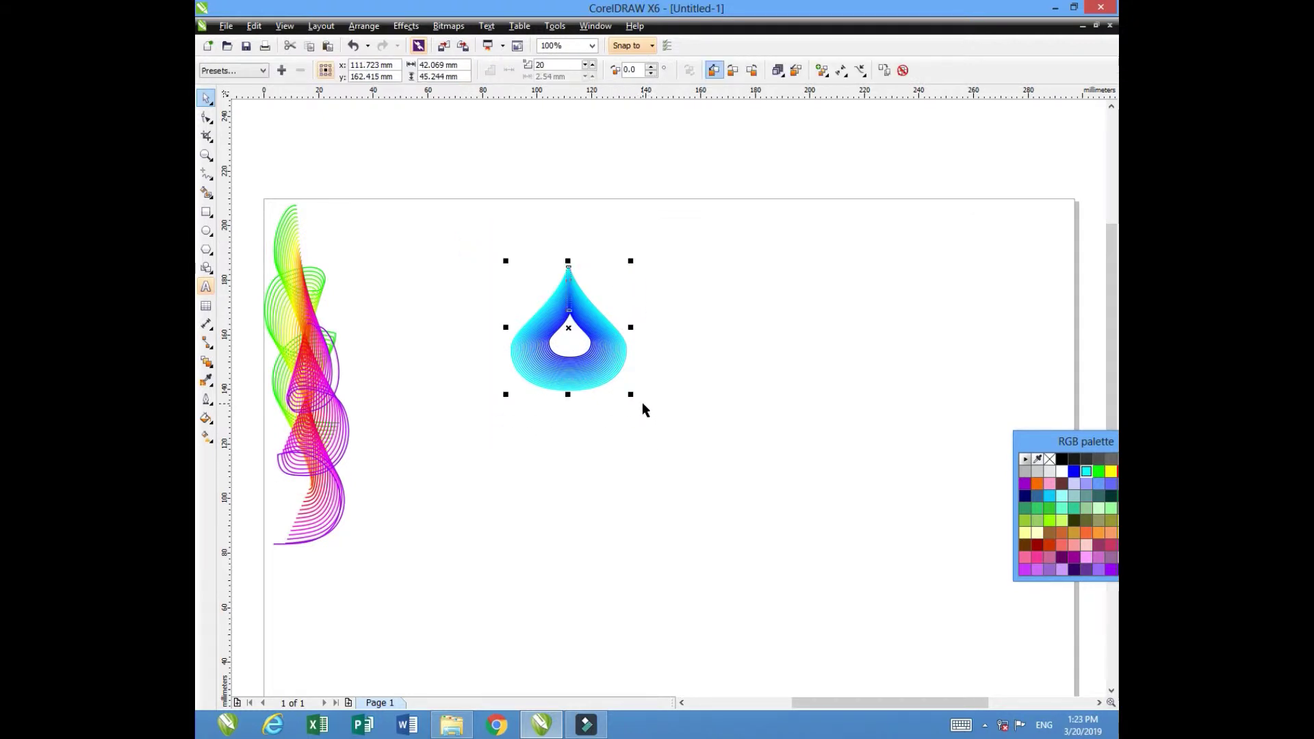
{"action": "left_click", "coordinate": [751, 69]}
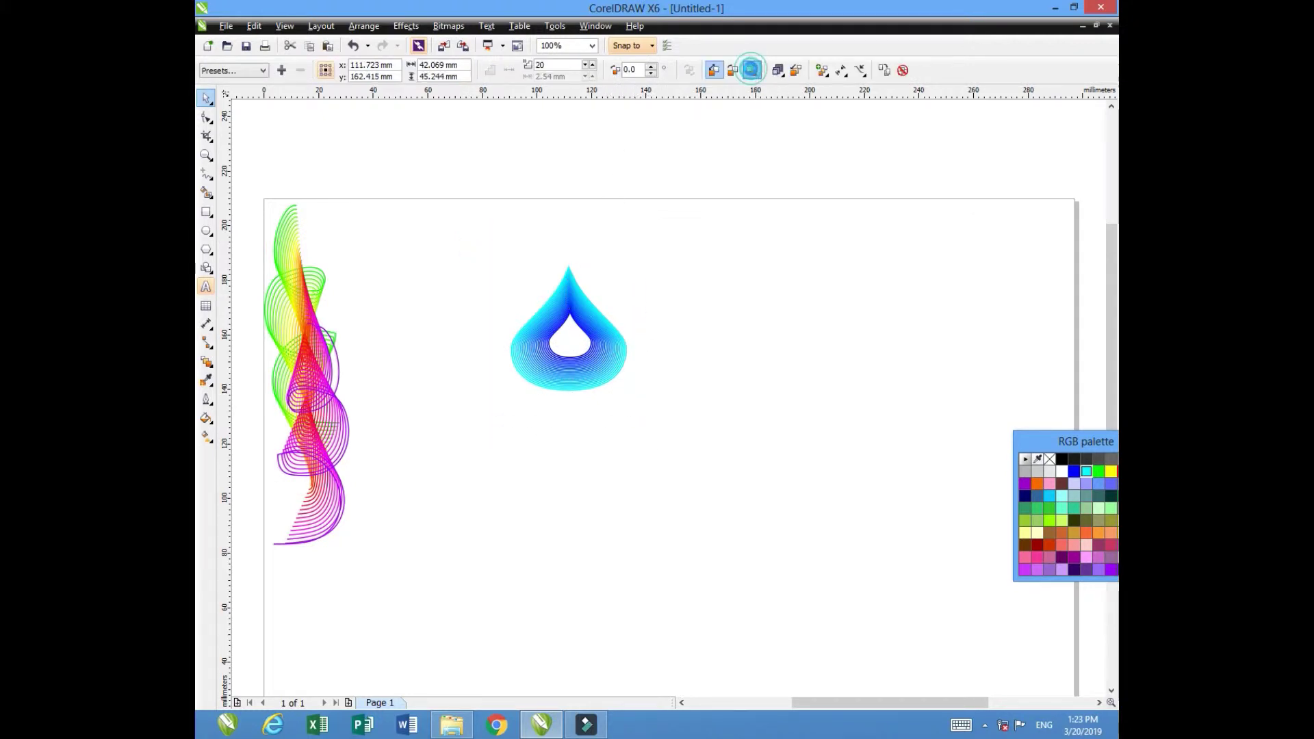
{"action": "left_click", "coordinate": [733, 70]}
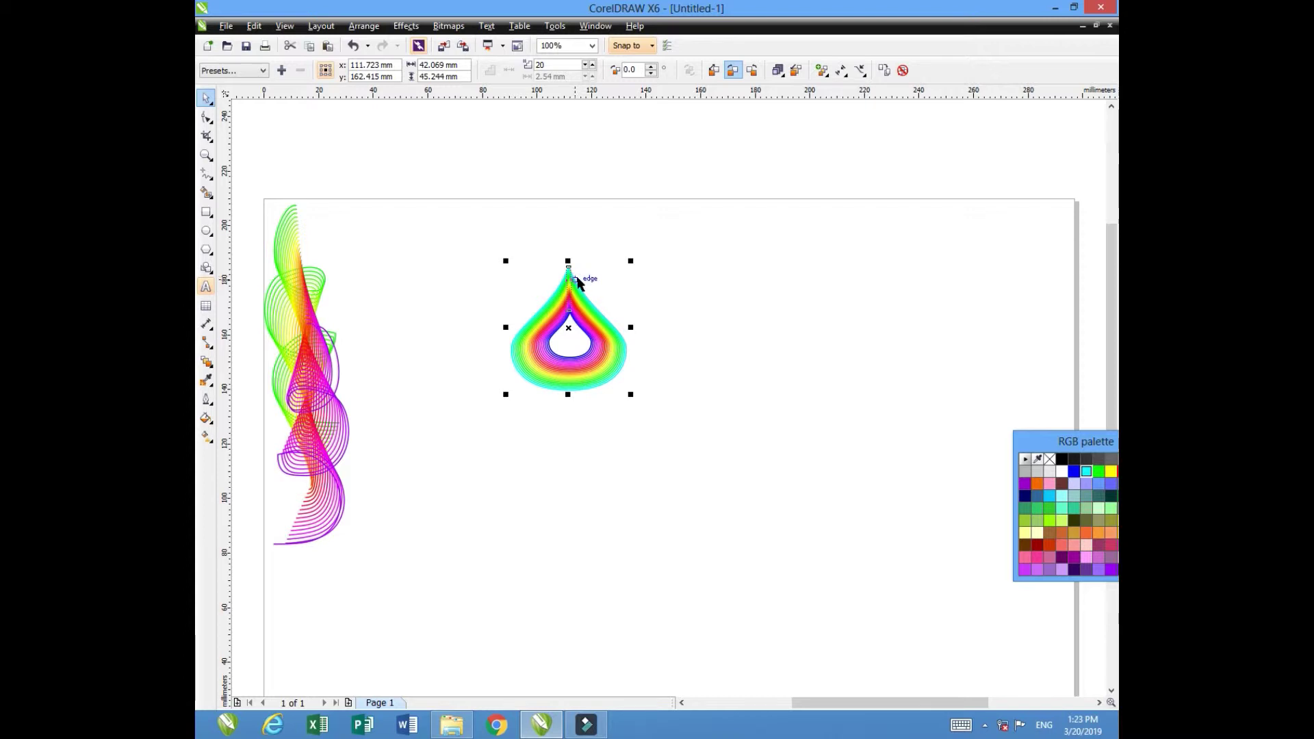
{"action": "left_click", "coordinate": [717, 332]}
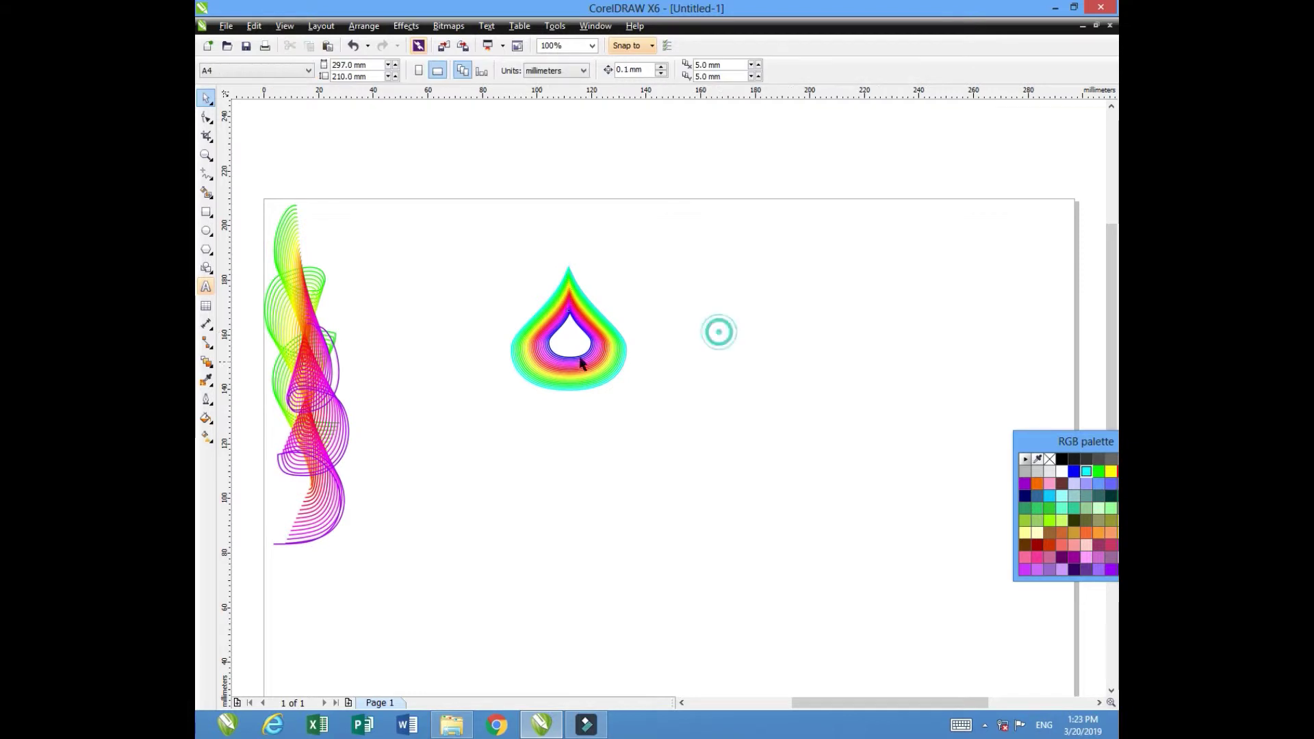
- Shrink the teardrop blend to about 36.9 × 39.7 mm and move it down to about x 132, y 108 mm
{"action": "left_click_drag", "start_coordinate": [522, 248], "coordinate": [643, 393]}
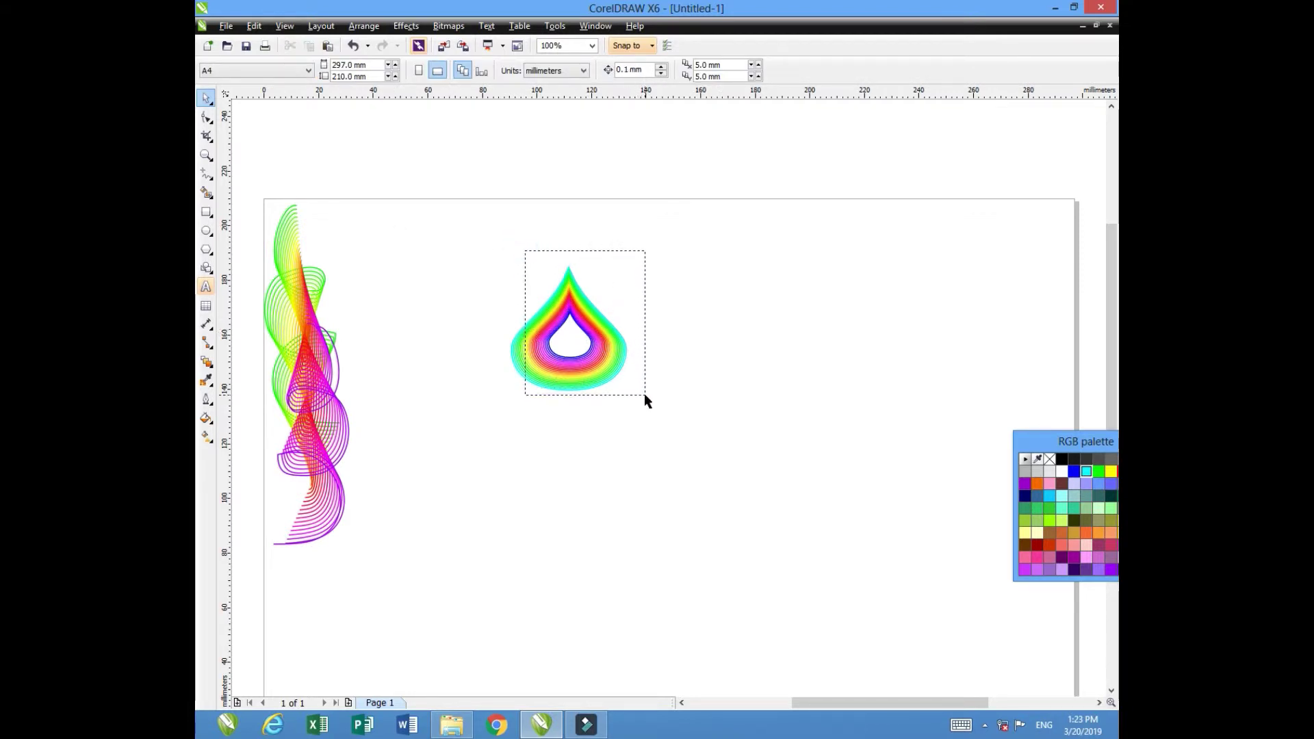
{"action": "left_click_drag", "start_coordinate": [471, 257], "coordinate": [680, 478]}
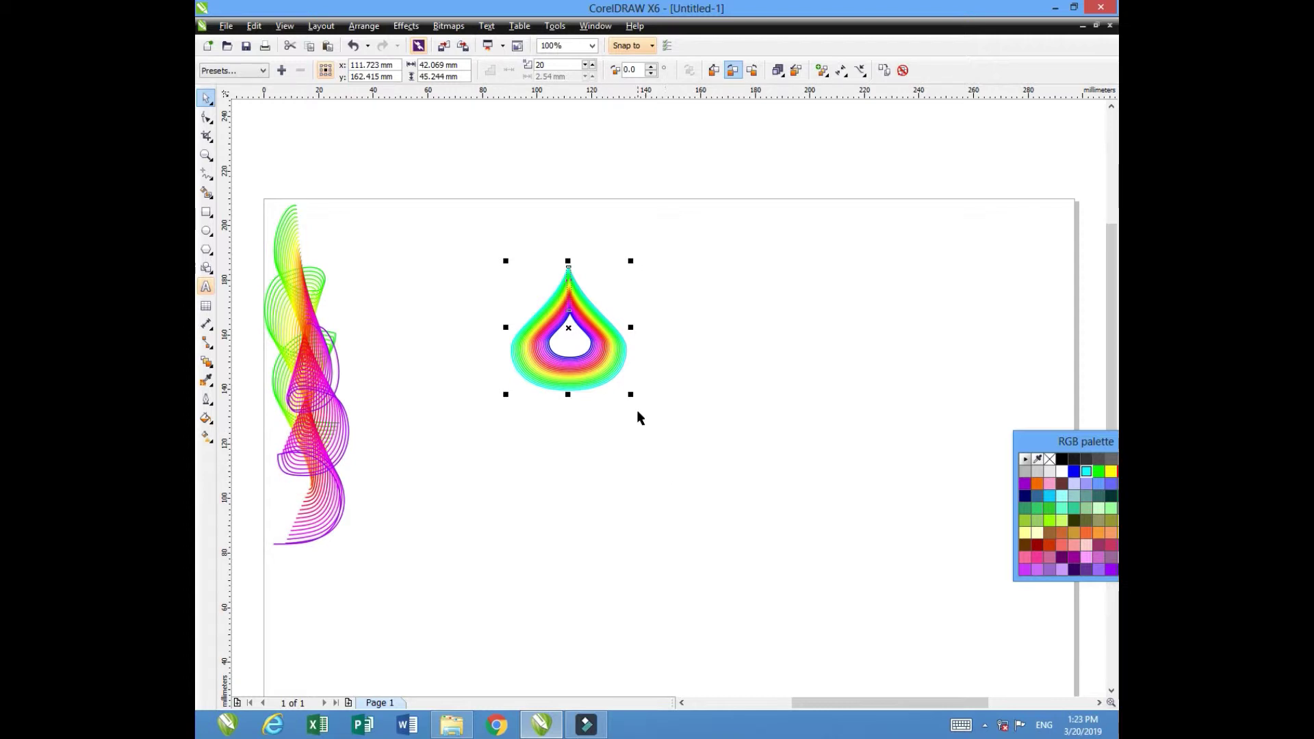
{"action": "mouse_move", "coordinate": [629, 396]}
{"action": "left_mouse_down"}
{"action": "mouse_move", "coordinate": [579, 367]}
{"action": "mouse_move", "coordinate": [618, 380]}
{"action": "left_mouse_up"}
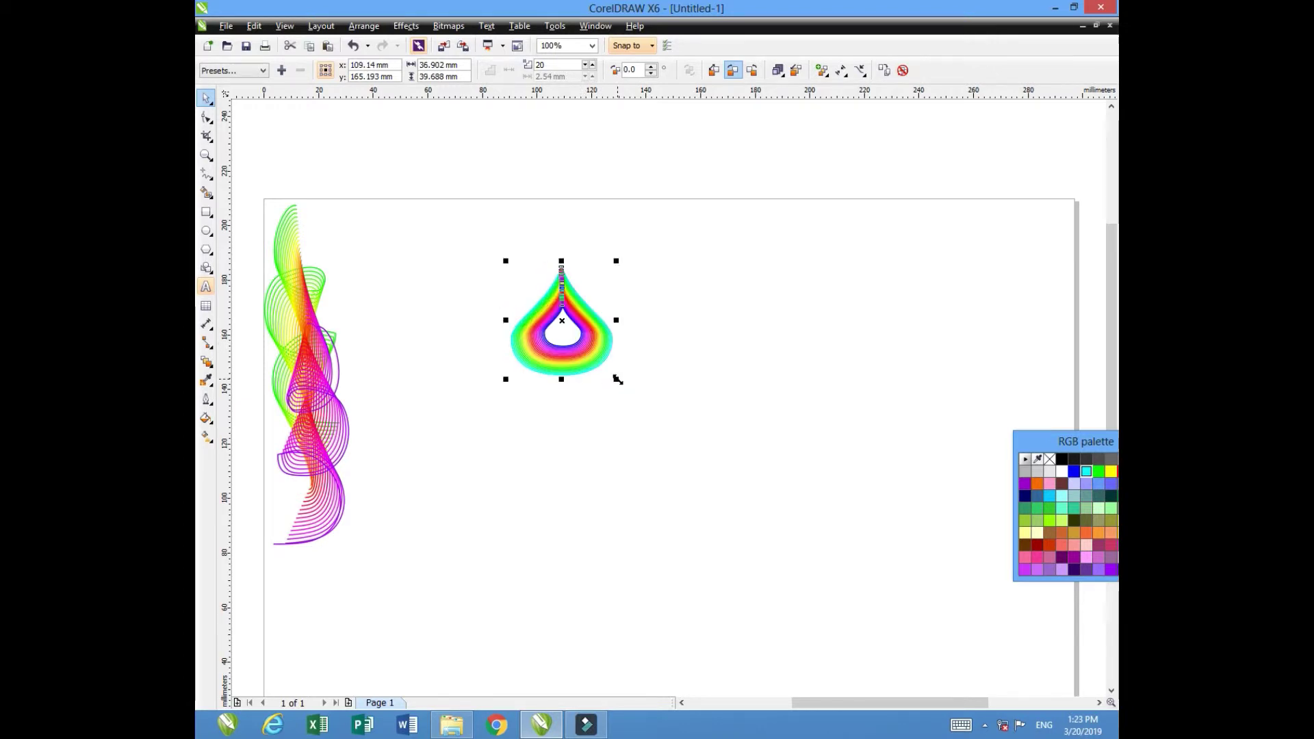
{"action": "left_click_drag", "start_coordinate": [560, 320], "coordinate": [625, 479]}
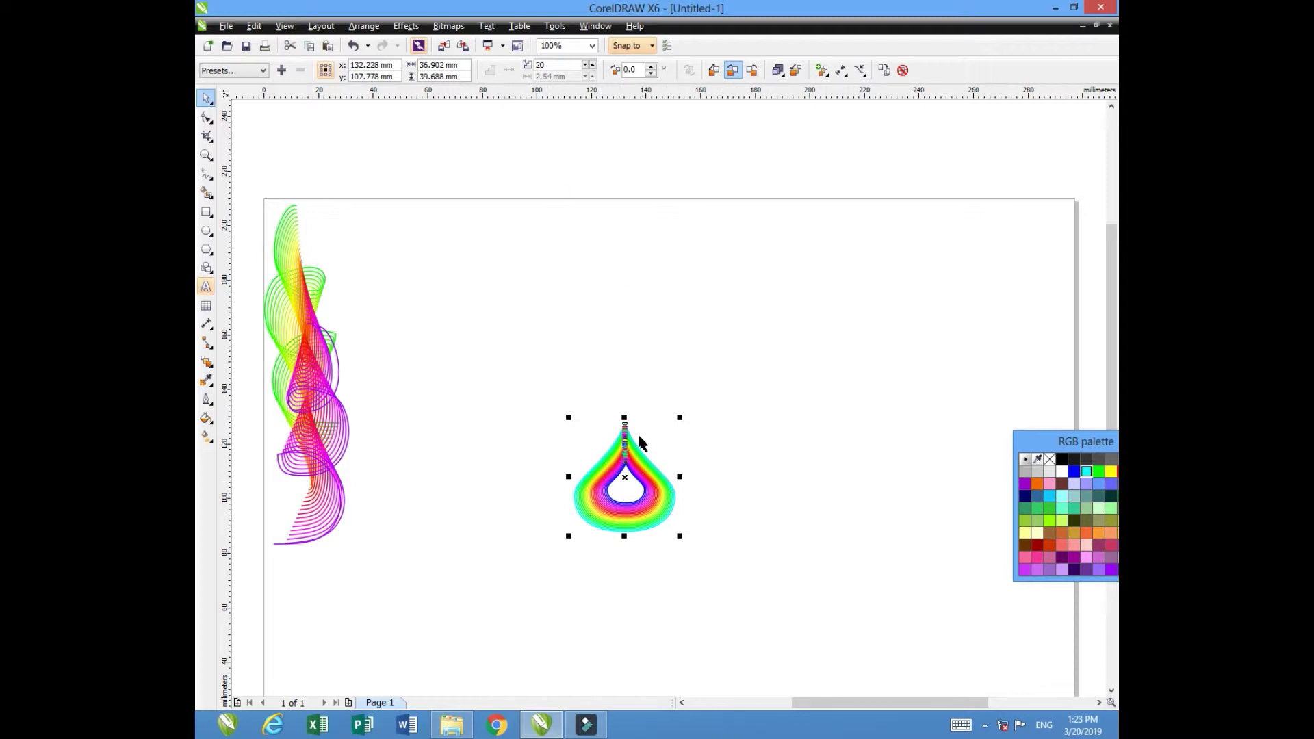
- Rotate the teardrop blend by about 181.4° so its tip points downward
{"action": "left_click", "coordinate": [646, 460]}
{"action": "left_click", "coordinate": [620, 487]}
{"action": "left_click_drag", "start_coordinate": [680, 418], "coordinate": [530, 586]}
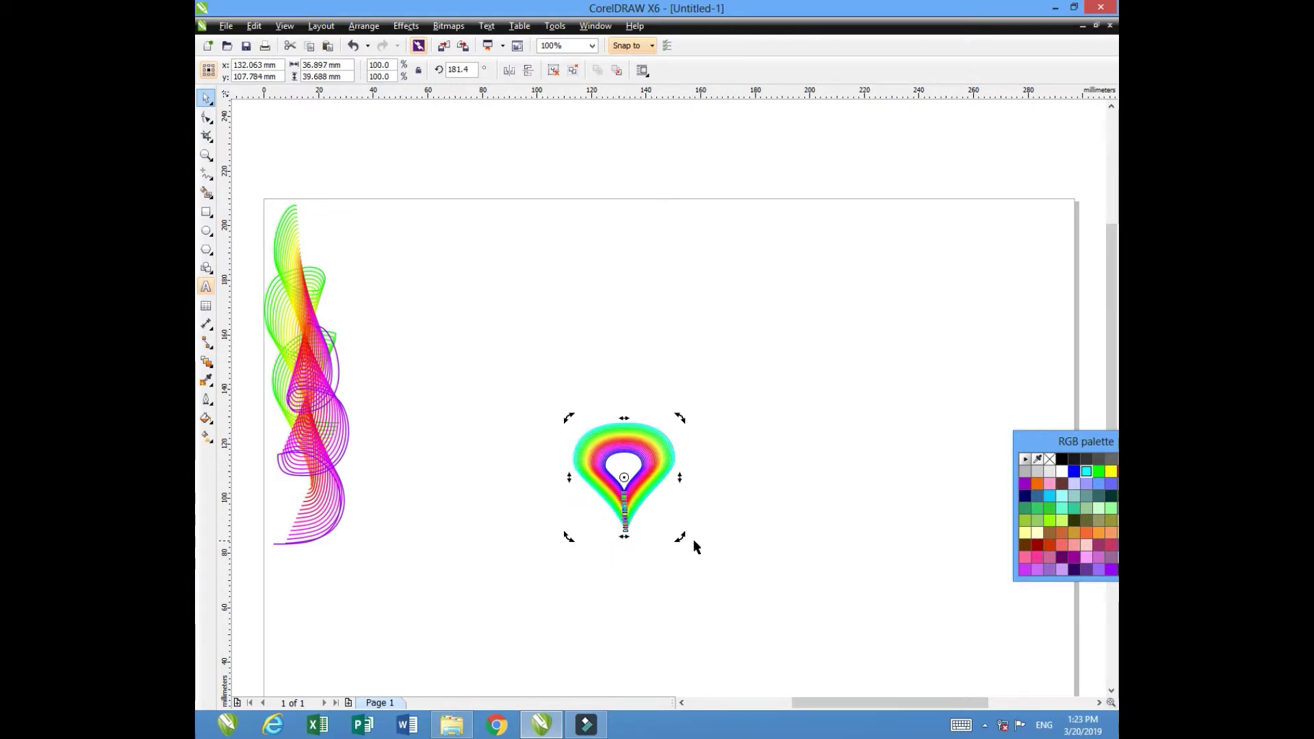
{"action": "left_click", "coordinate": [843, 520]}
- Move the upside-down teardrop blend up to about x 134.7, y 166.4 mm
{"action": "left_click_drag", "start_coordinate": [522, 391], "coordinate": [757, 583]}
{"action": "left_click_drag", "start_coordinate": [650, 484], "coordinate": [657, 325]}
{"action": "left_click", "coordinate": [741, 410]}
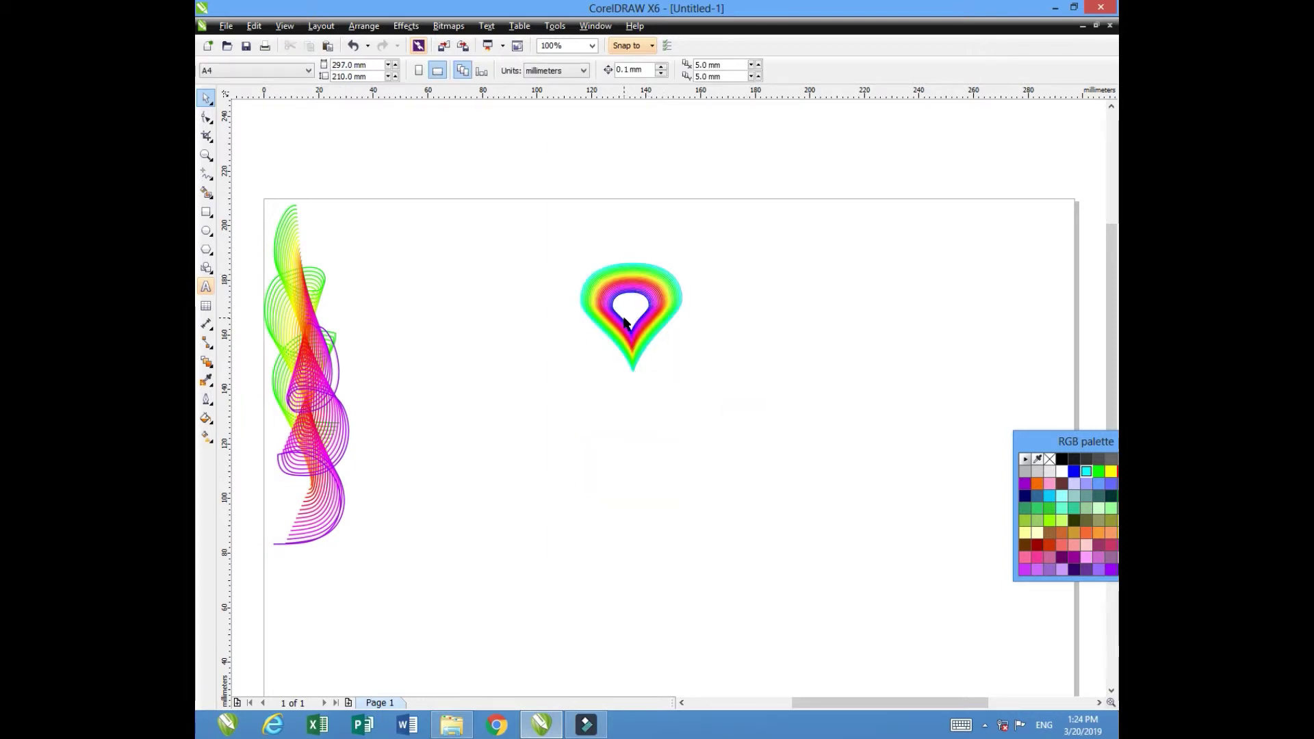
- Select the whole teardrop blend and move its centre of rotation down to just below the pointed tip
{"action": "left_click", "coordinate": [631, 363]}
{"action": "left_click", "coordinate": [754, 428]}
{"action": "left_click_drag", "start_coordinate": [534, 232], "coordinate": [658, 327]}
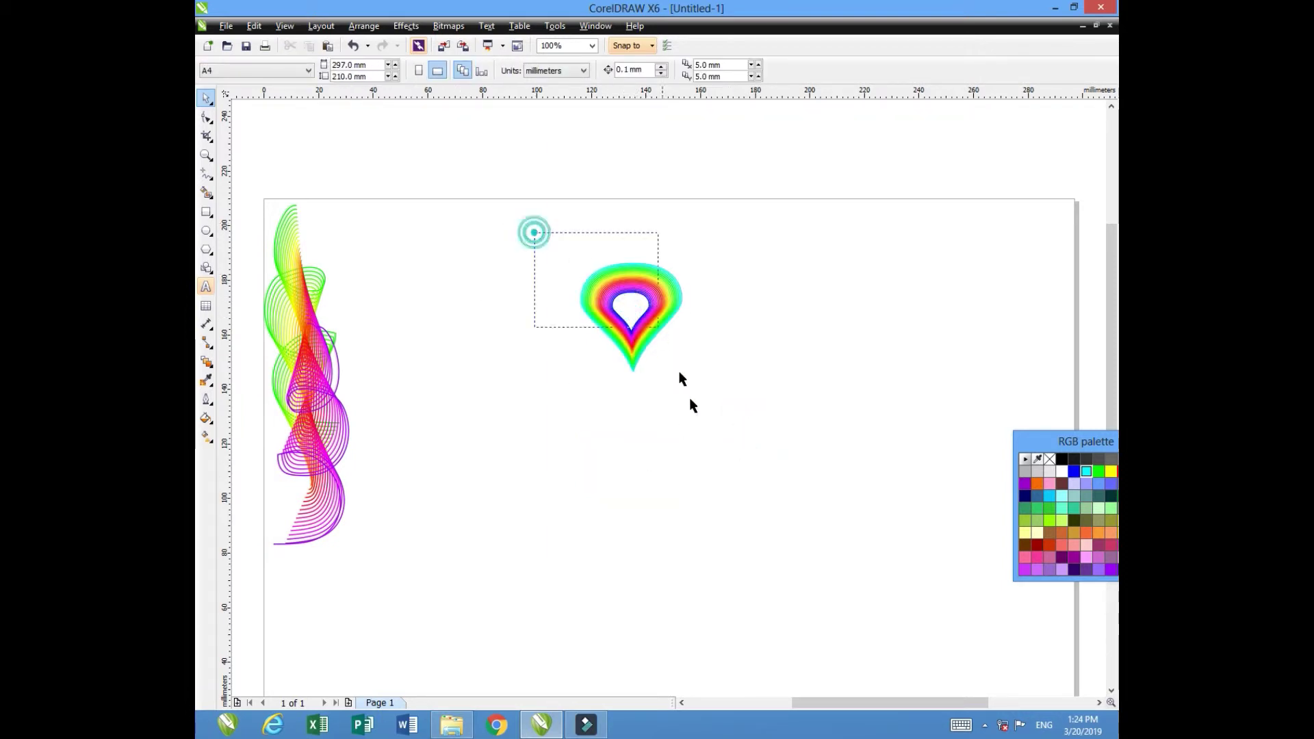
{"action": "left_click_drag", "start_coordinate": [690, 403], "coordinate": [703, 440]}
{"action": "left_click", "coordinate": [640, 328]}
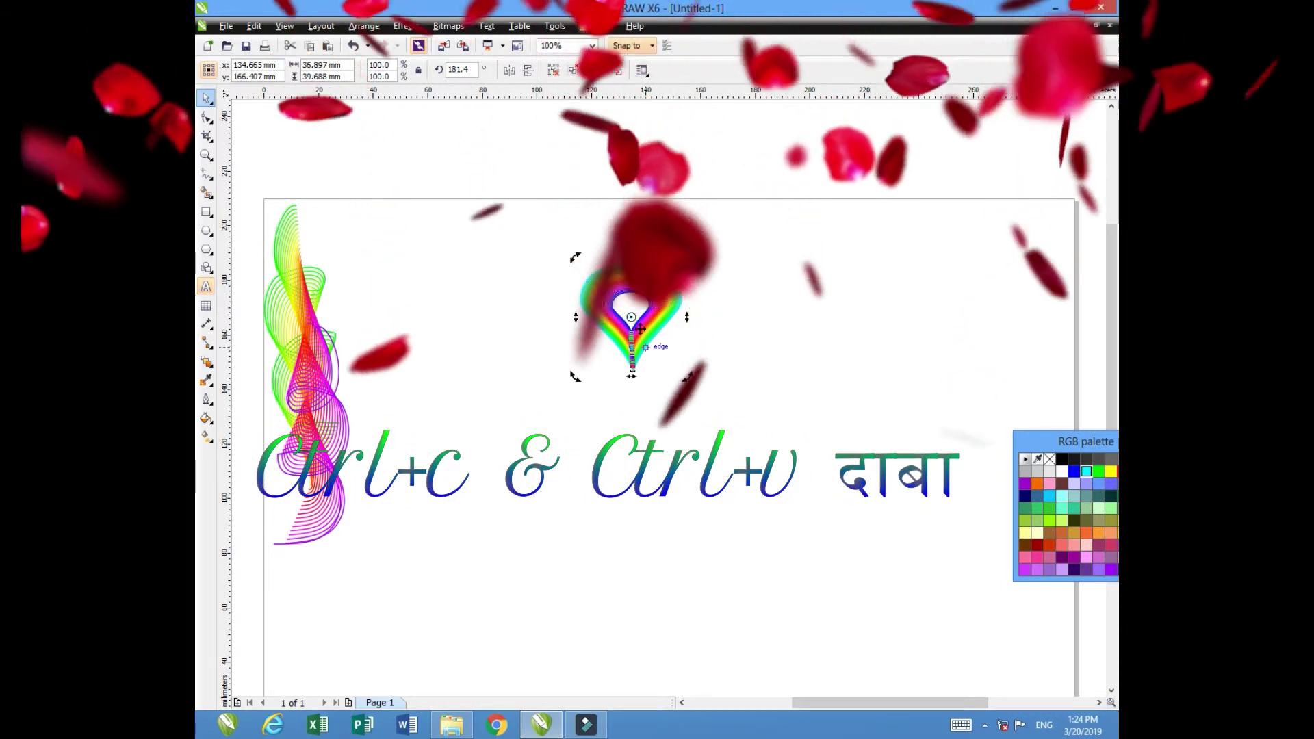
{"action": "mouse_move", "coordinate": [630, 317]}
{"action": "left_mouse_down"}
{"action": "mouse_move", "coordinate": [637, 387]}
{"action": "mouse_move", "coordinate": [632, 378]}
{"action": "left_mouse_up"}
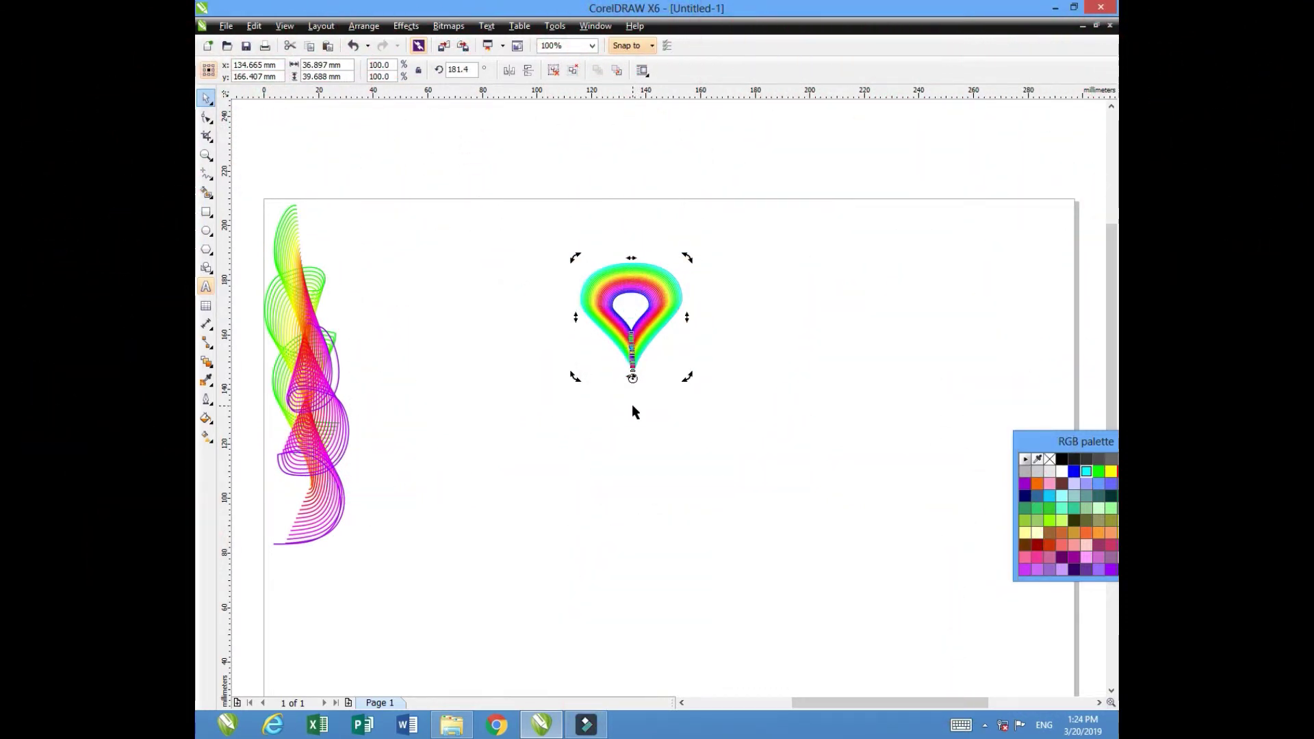
- Make four rotated copies of the teardrop blend around its tip, roughly 70° apart, to form a five-petal flower
{"action": "left_click", "coordinate": [710, 448]}
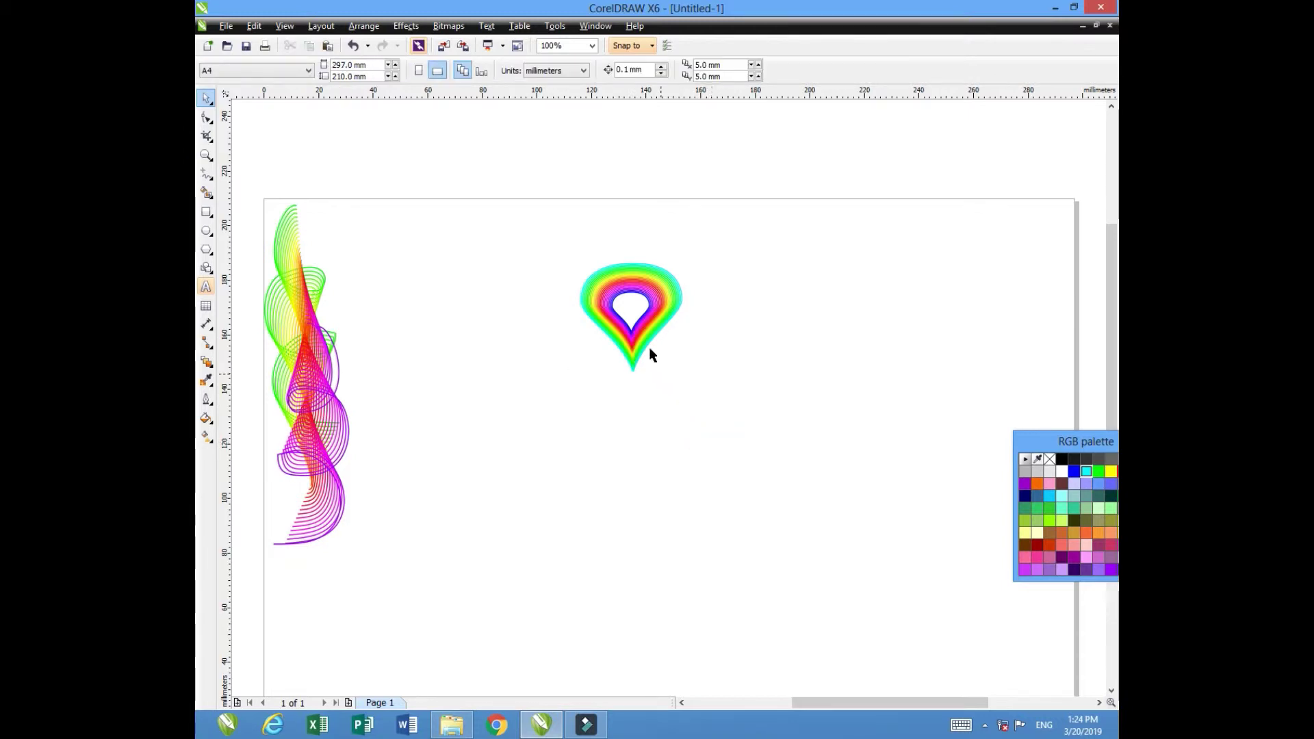
{"action": "left_click", "coordinate": [636, 307]}
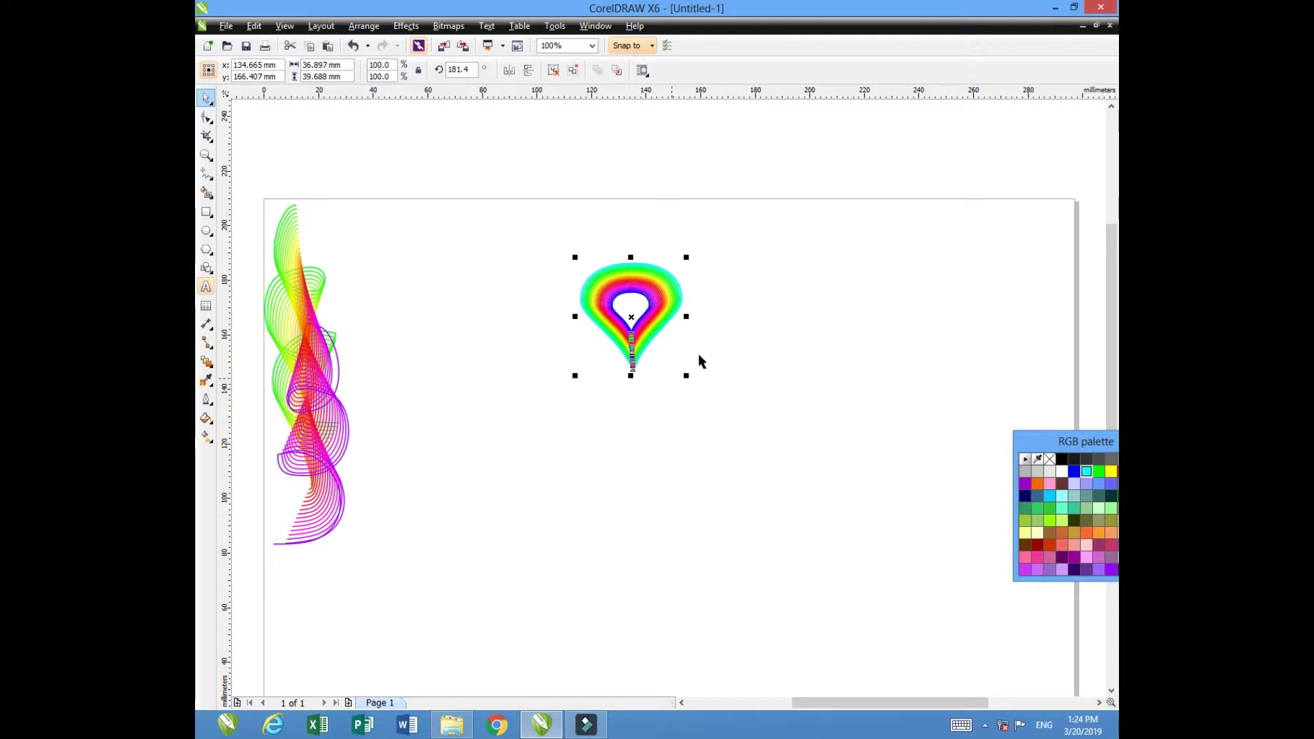
{"action": "left_click", "coordinate": [637, 322]}
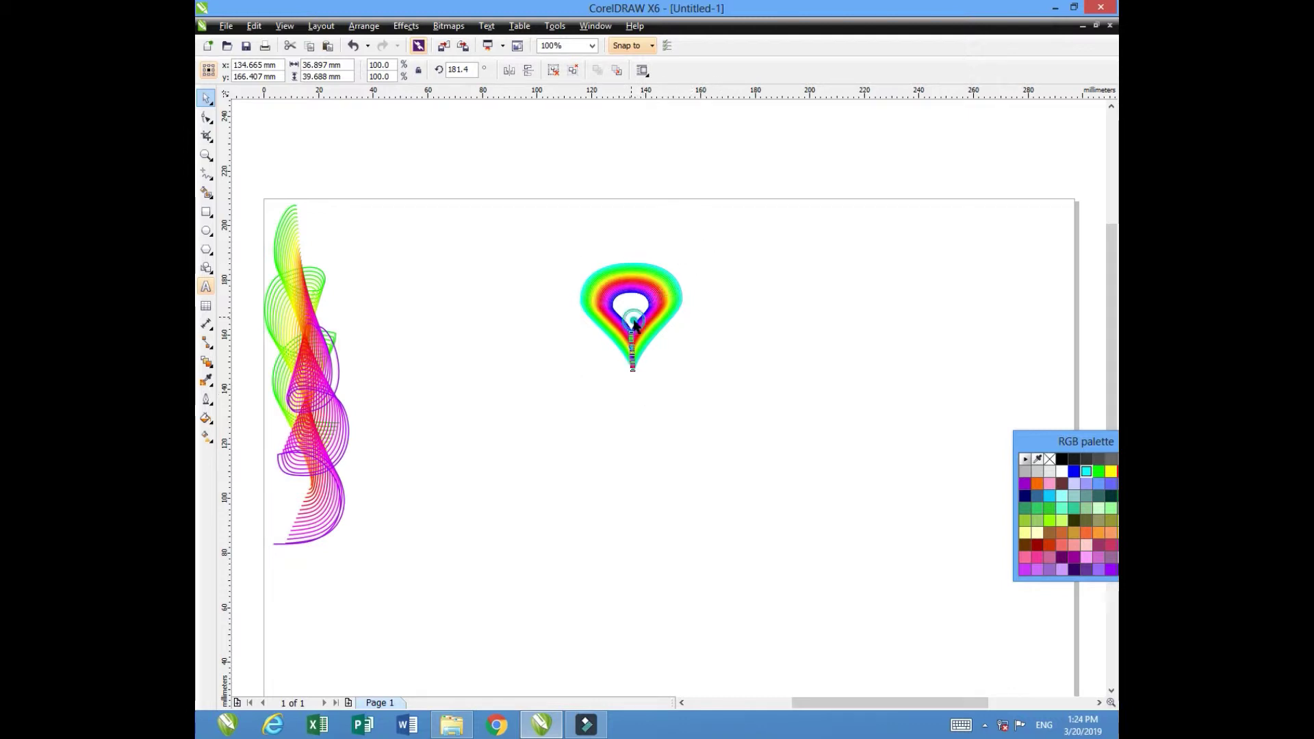
{"action": "mouse_move", "coordinate": [686, 255]}
{"action": "left_mouse_down"}
{"action": "mouse_move", "coordinate": [721, 296]}
{"action": "mouse_move", "coordinate": [747, 388]}
{"action": "left_mouse_up"}
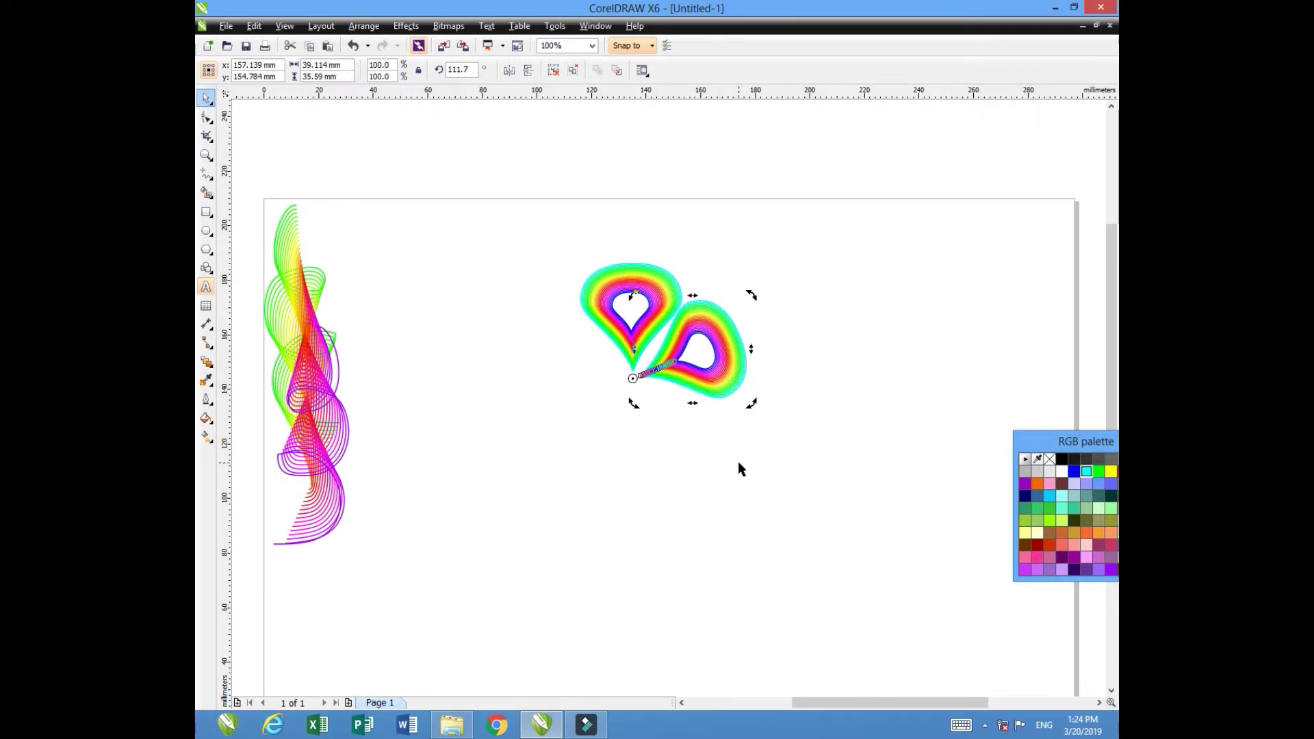
{"action": "left_click_drag", "start_coordinate": [750, 403], "coordinate": [658, 551]}
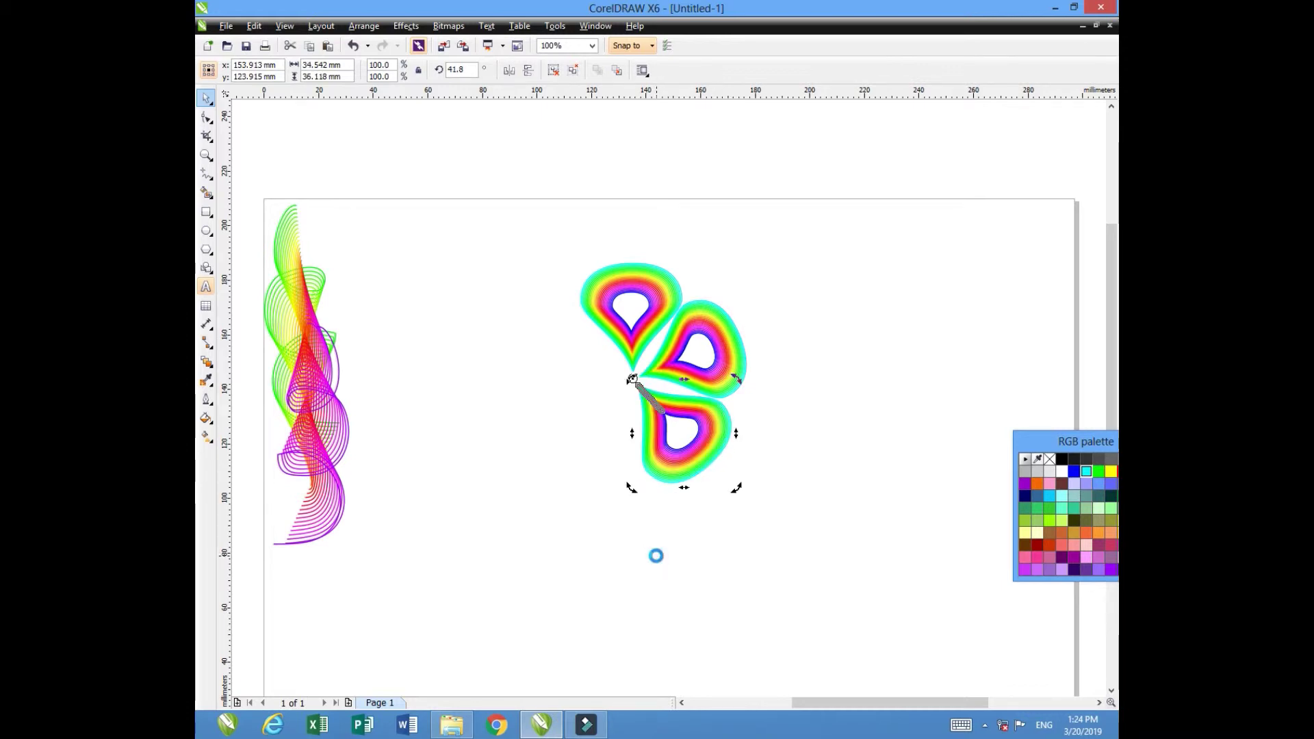
{"action": "mouse_move", "coordinate": [631, 488]}
{"action": "left_mouse_down"}
{"action": "mouse_move", "coordinate": [548, 498]}
{"action": "mouse_move", "coordinate": [437, 446]}
{"action": "left_mouse_up"}
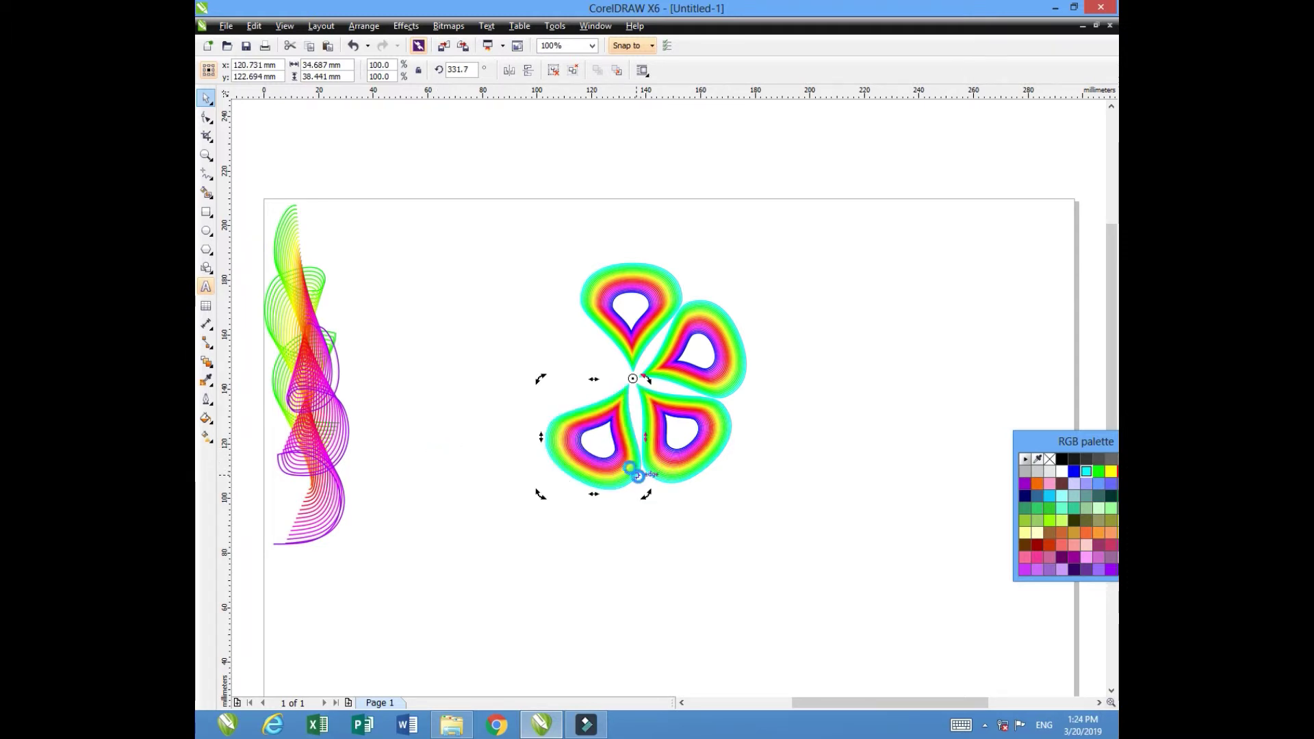
{"action": "left_click_drag", "start_coordinate": [538, 377], "coordinate": [589, 277]}
{"action": "left_click", "coordinate": [438, 437]}
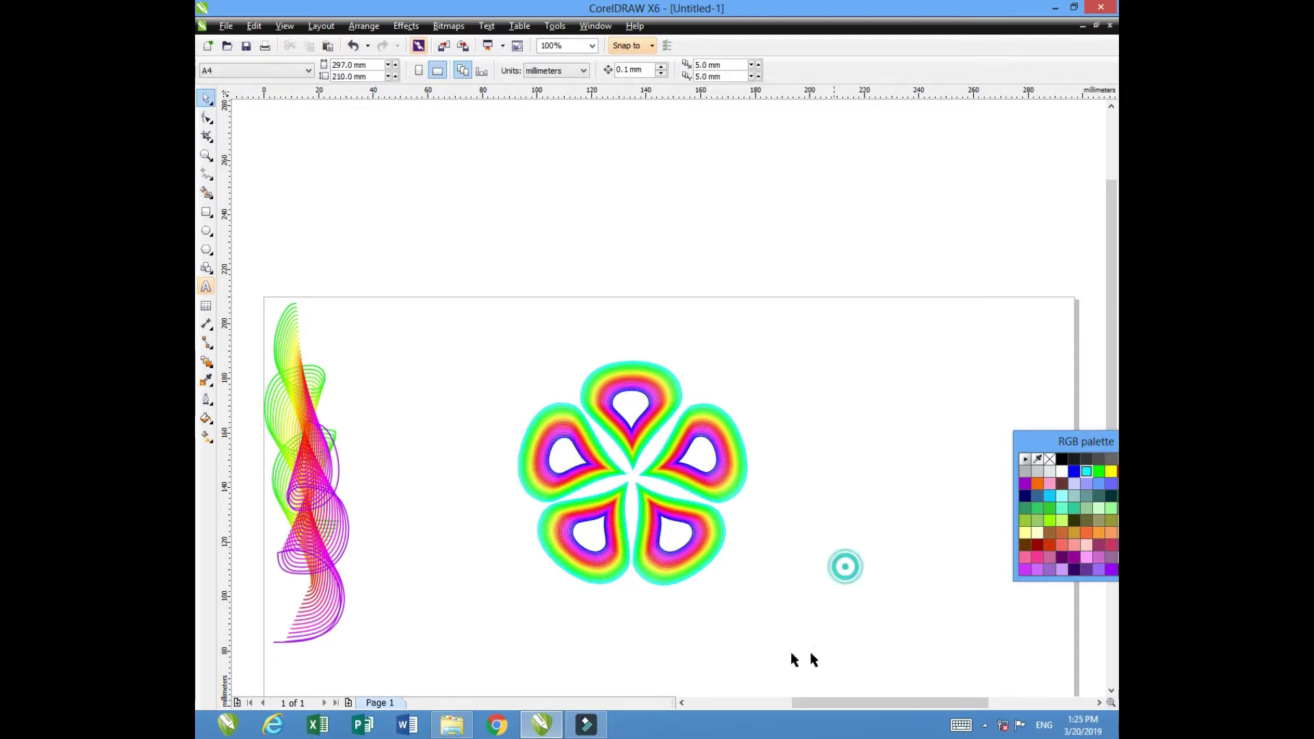
- Shrink the whole five-petal flower to about 71.1 × 69.6 mm and move it up beside the twisted line blend
{"action": "left_click_drag", "start_coordinate": [479, 344], "coordinate": [719, 578]}
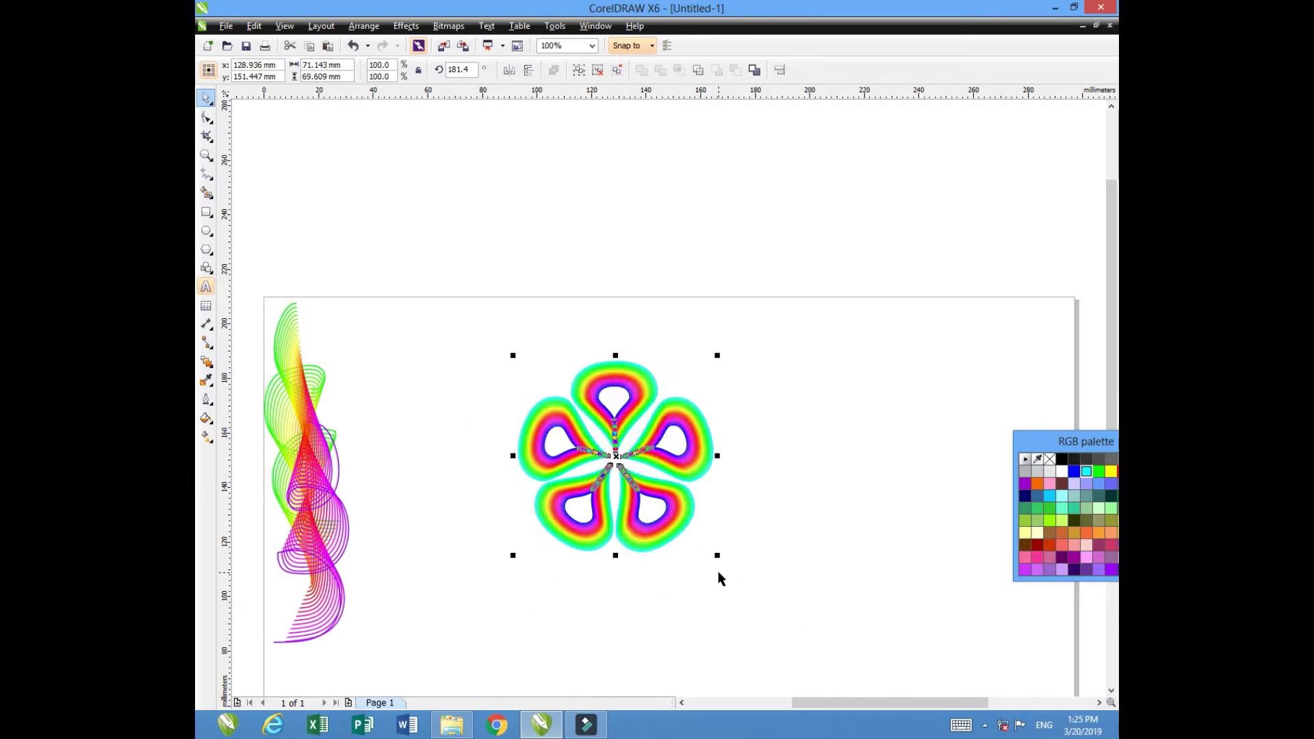
{"action": "left_click", "coordinate": [810, 467]}
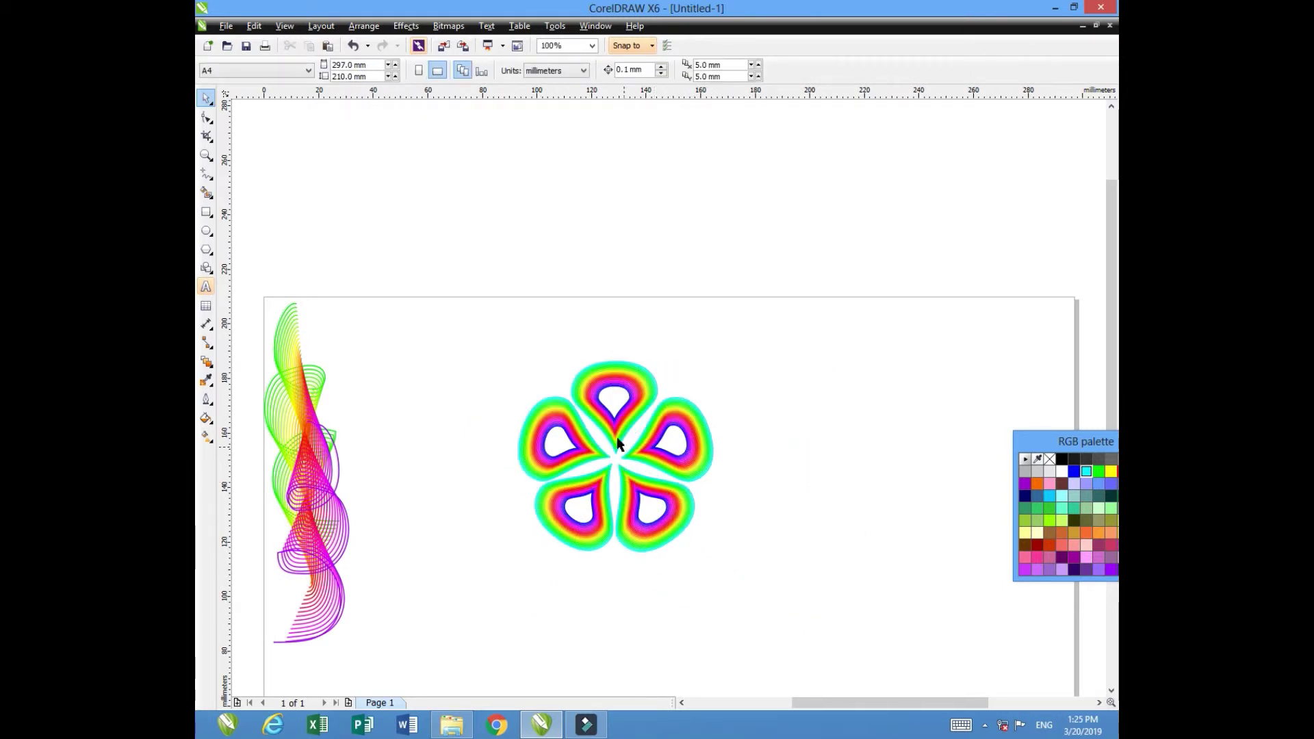
{"action": "left_click", "coordinate": [208, 98]}
{"action": "left_click_drag", "start_coordinate": [468, 340], "coordinate": [776, 587]}
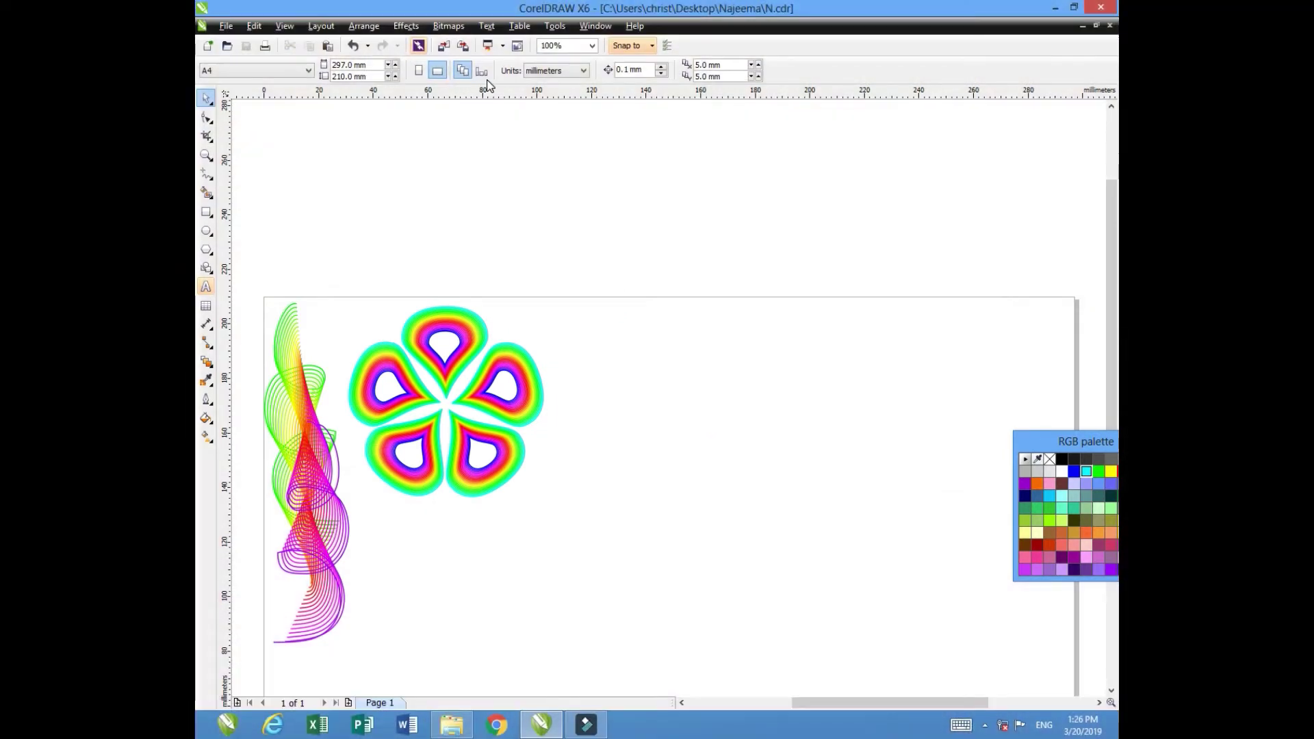
- Draw a heart about 33.3 × 25.4 mm in the empty area beside the flower and give it a 5 px outline
{"action": "left_click", "coordinate": [207, 270]}
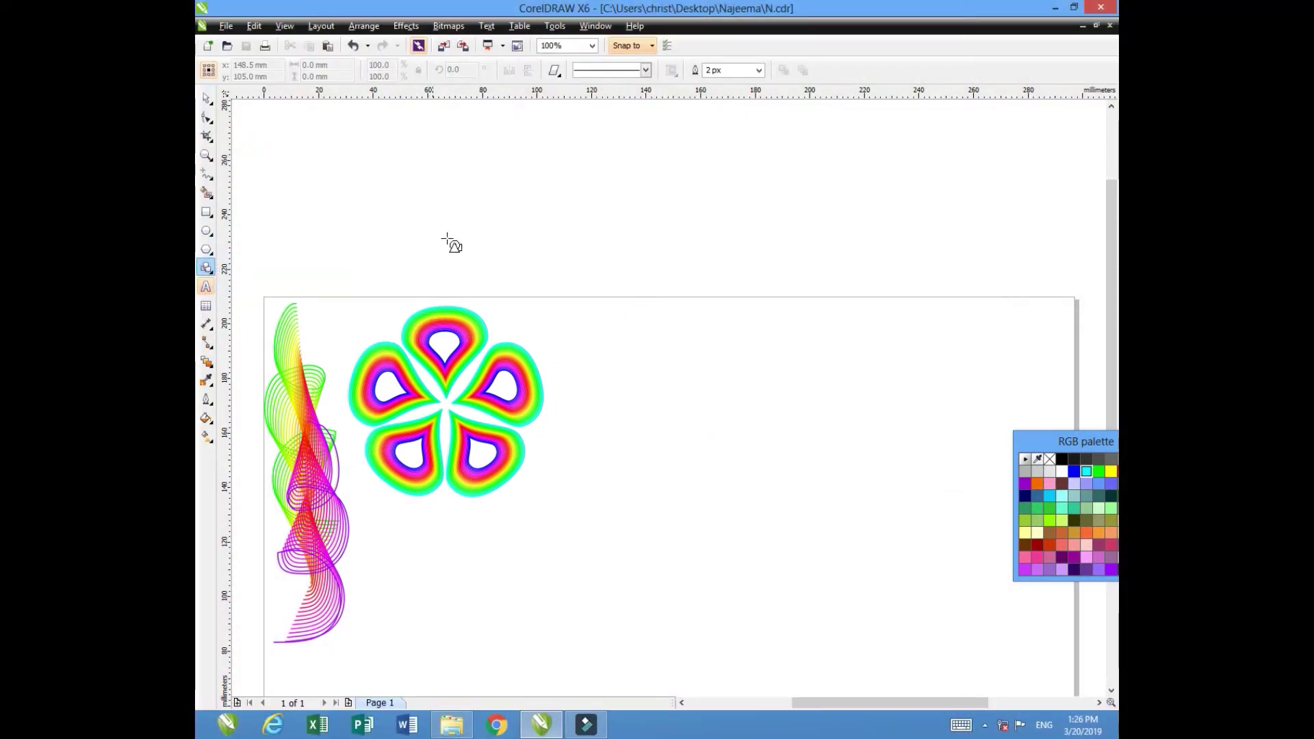
{"action": "left_click", "coordinate": [560, 72]}
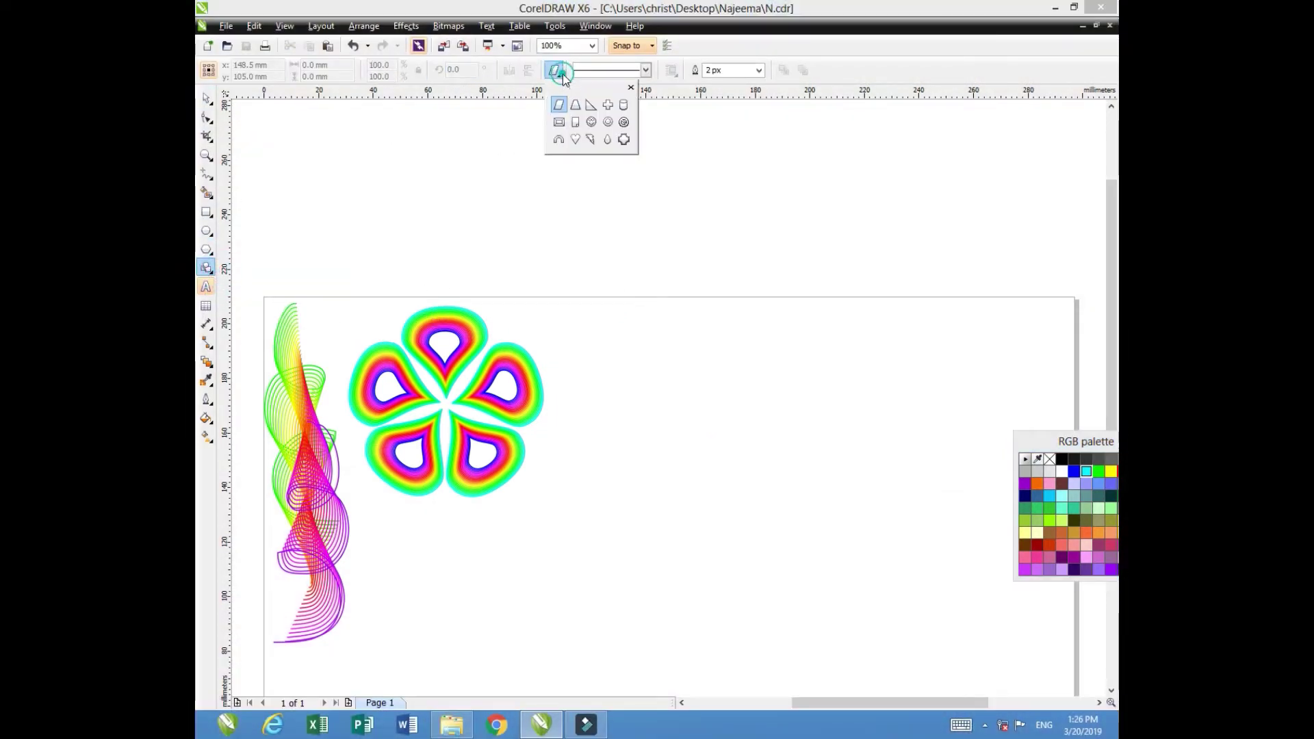
{"action": "left_click", "coordinate": [576, 138]}
{"action": "mouse_move", "coordinate": [692, 443]}
{"action": "left_mouse_down"}
{"action": "mouse_move", "coordinate": [763, 519]}
{"action": "mouse_move", "coordinate": [783, 515]}
{"action": "left_mouse_up"}
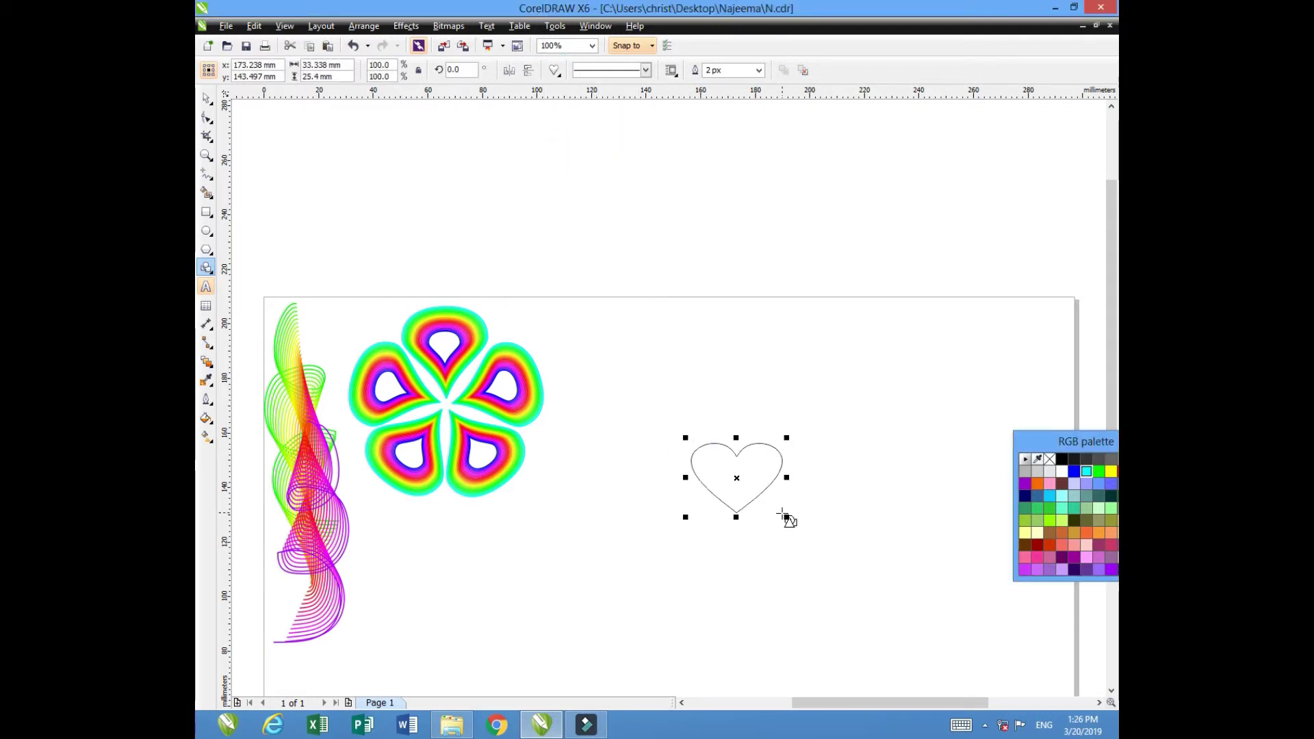
{"action": "left_click", "coordinate": [756, 71]}
{"action": "left_click", "coordinate": [718, 137]}
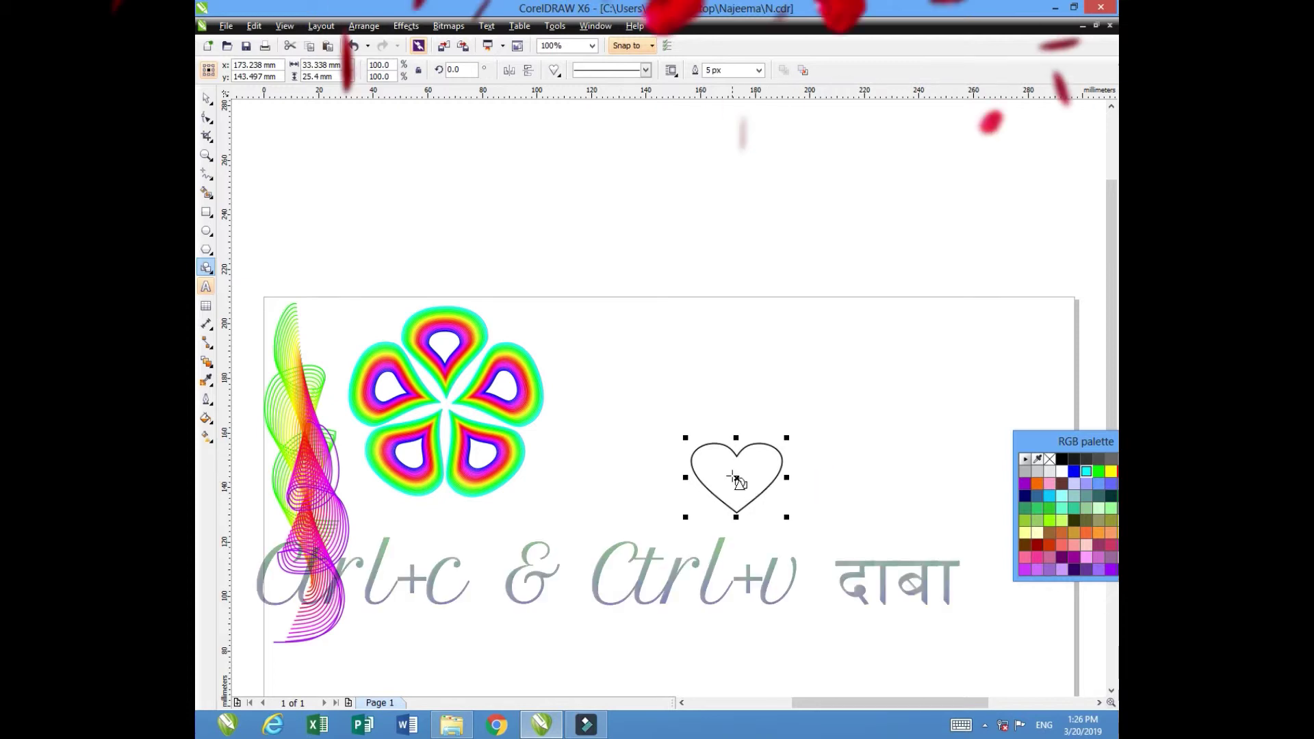
- Duplicate the heart in place and scale the copy down to about 54.2%, keeping its lower-left corner fixed
{"action": "left_click", "coordinate": [783, 436]}
{"action": "key", "text": "ctrl+c"}
{"action": "key", "text": "ctrl+v"}
{"action": "left_click_drag", "start_coordinate": [783, 436], "coordinate": [744, 469]}
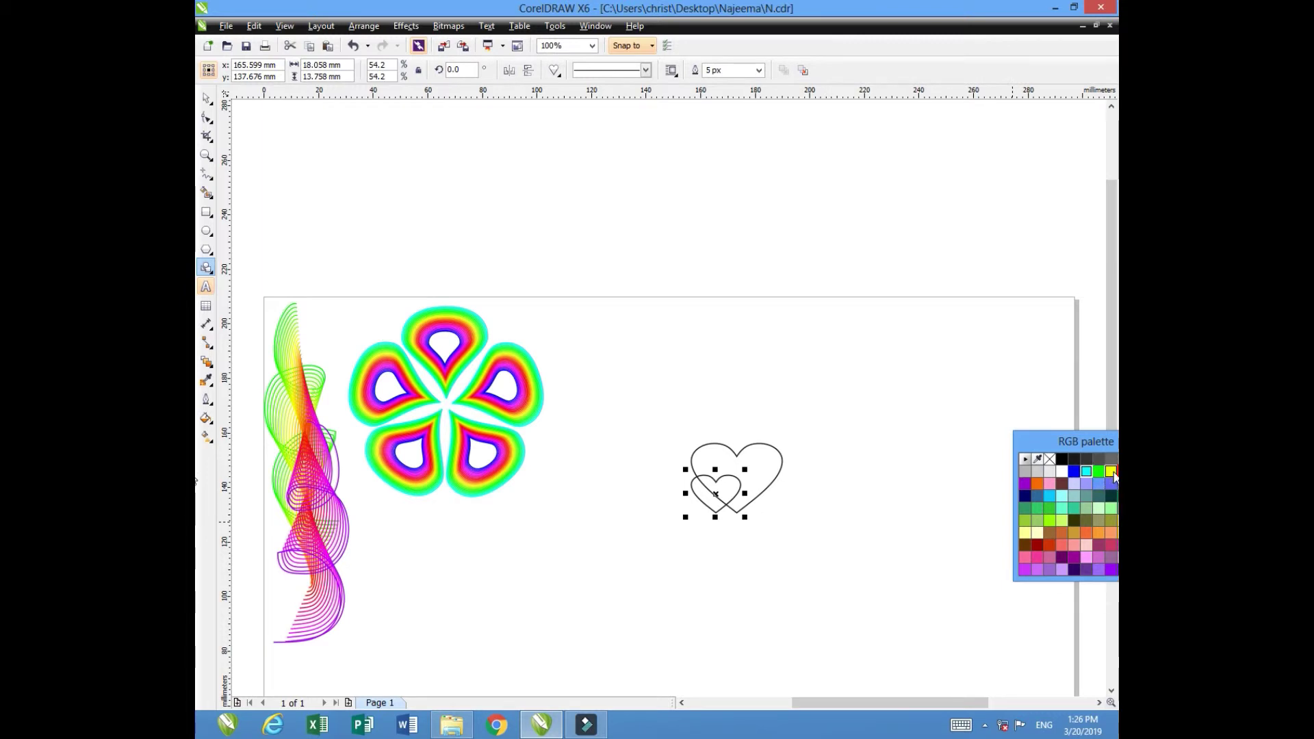
- Colour the small heart's outline yellow and the large heart's outline orange-red
{"action": "left_click", "coordinate": [751, 527]}
{"action": "left_click_drag", "start_coordinate": [710, 522], "coordinate": [716, 516]}
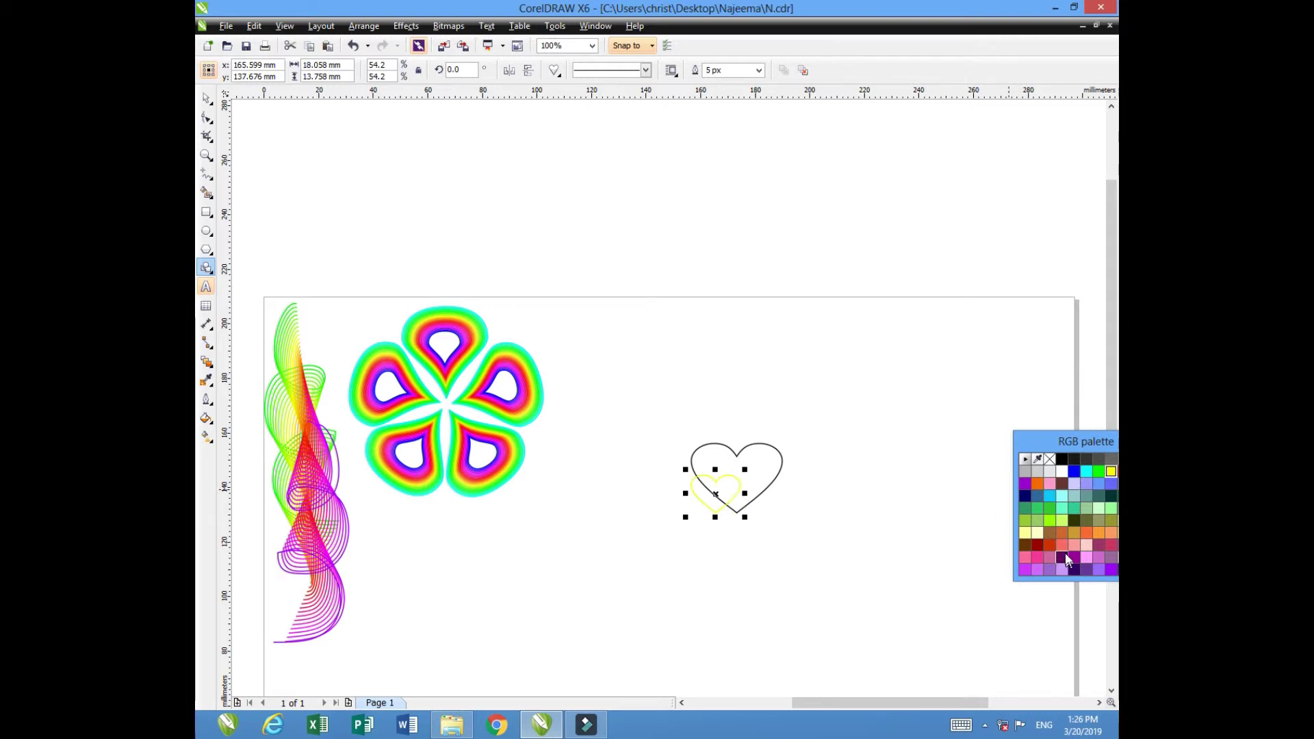
{"action": "left_click_drag", "start_coordinate": [1050, 549], "coordinate": [767, 492]}
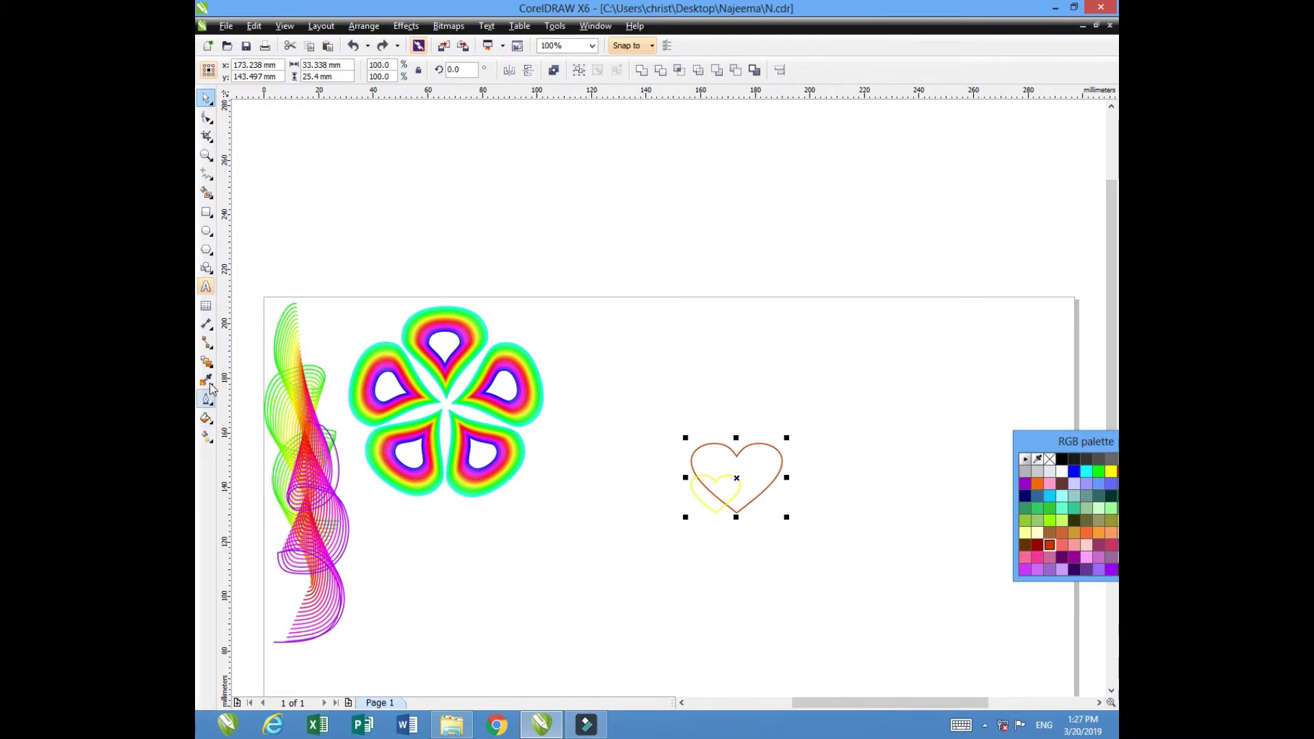
- Blend the small yellow heart into the large orange-red heart with 20 steps
{"action": "left_click", "coordinate": [660, 566]}
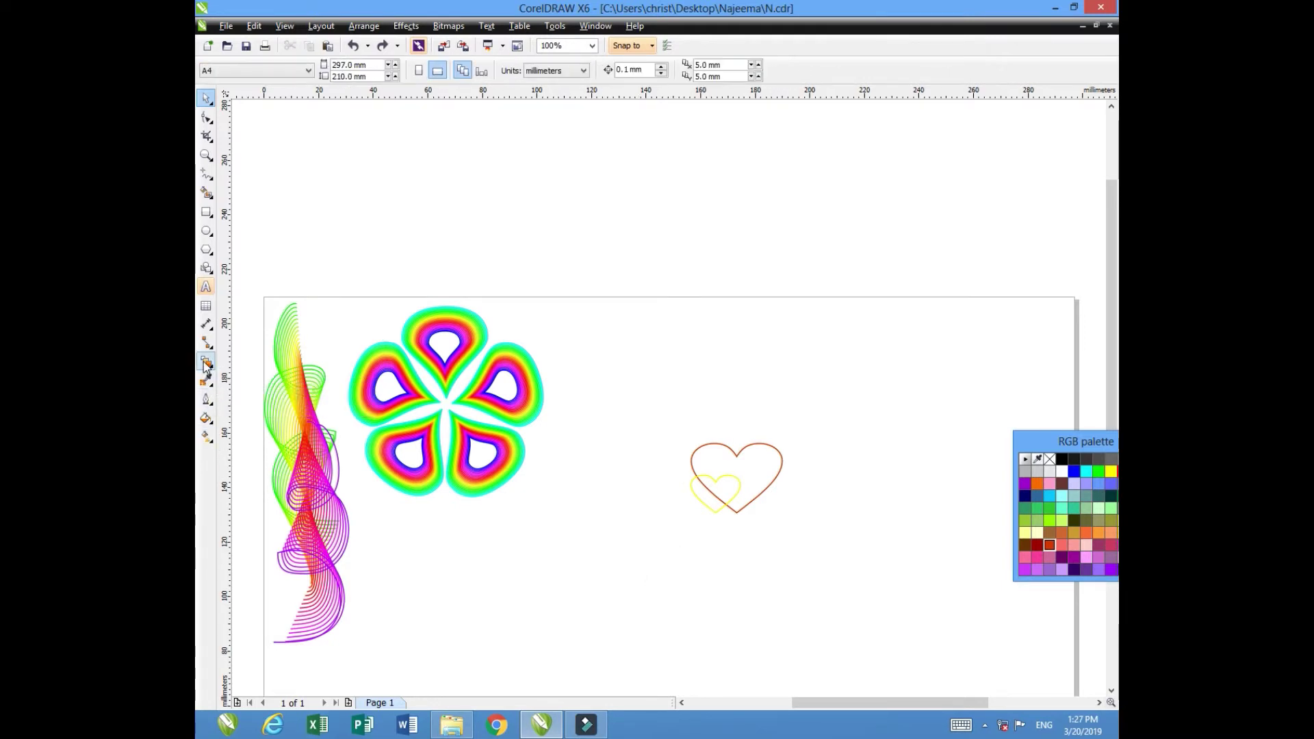
{"action": "left_click", "coordinate": [208, 381]}
{"action": "left_click", "coordinate": [255, 376]}
{"action": "left_click", "coordinate": [206, 360]}
{"action": "left_click_drag", "start_coordinate": [737, 487], "coordinate": [775, 463]}
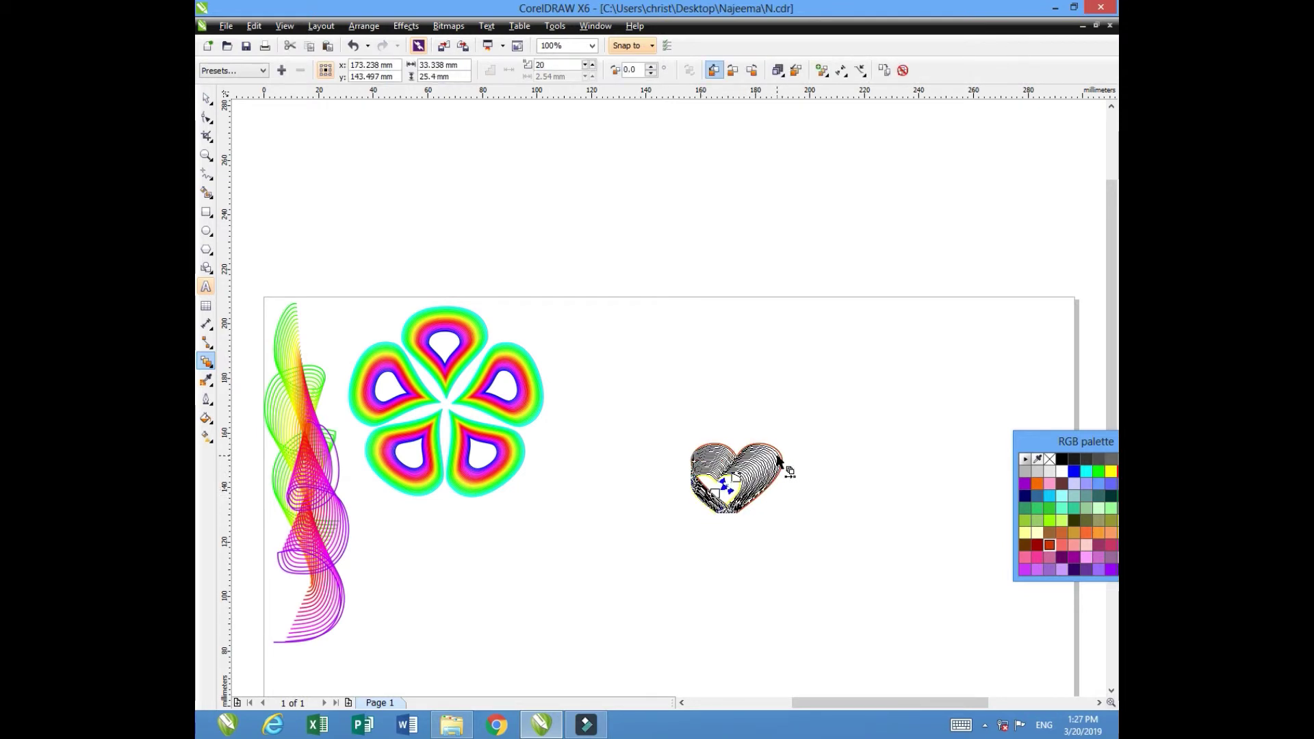
{"action": "left_click", "coordinate": [802, 543]}
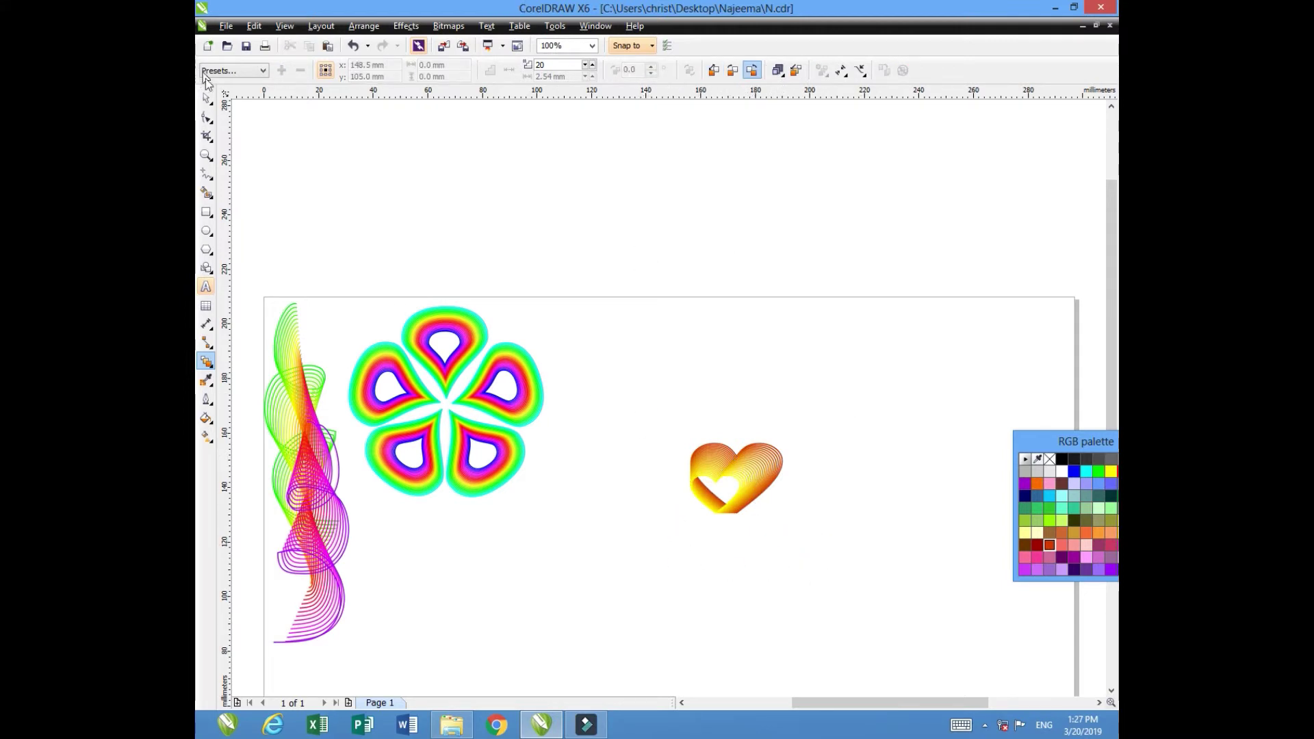
- Select the heart blend and switch its colour progression to clockwise for rainbow colours
{"action": "left_click", "coordinate": [205, 98]}
{"action": "left_click_drag", "start_coordinate": [647, 412], "coordinate": [821, 534]}
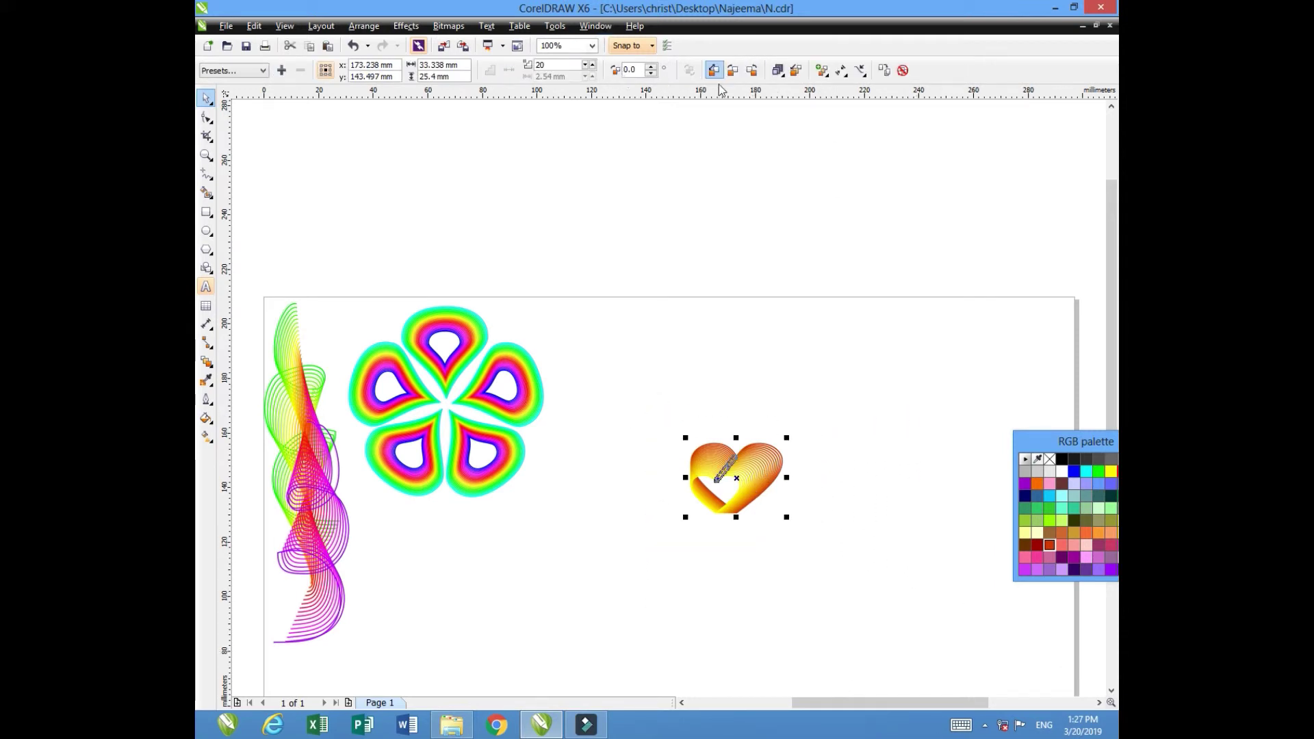
{"action": "left_click", "coordinate": [733, 70]}
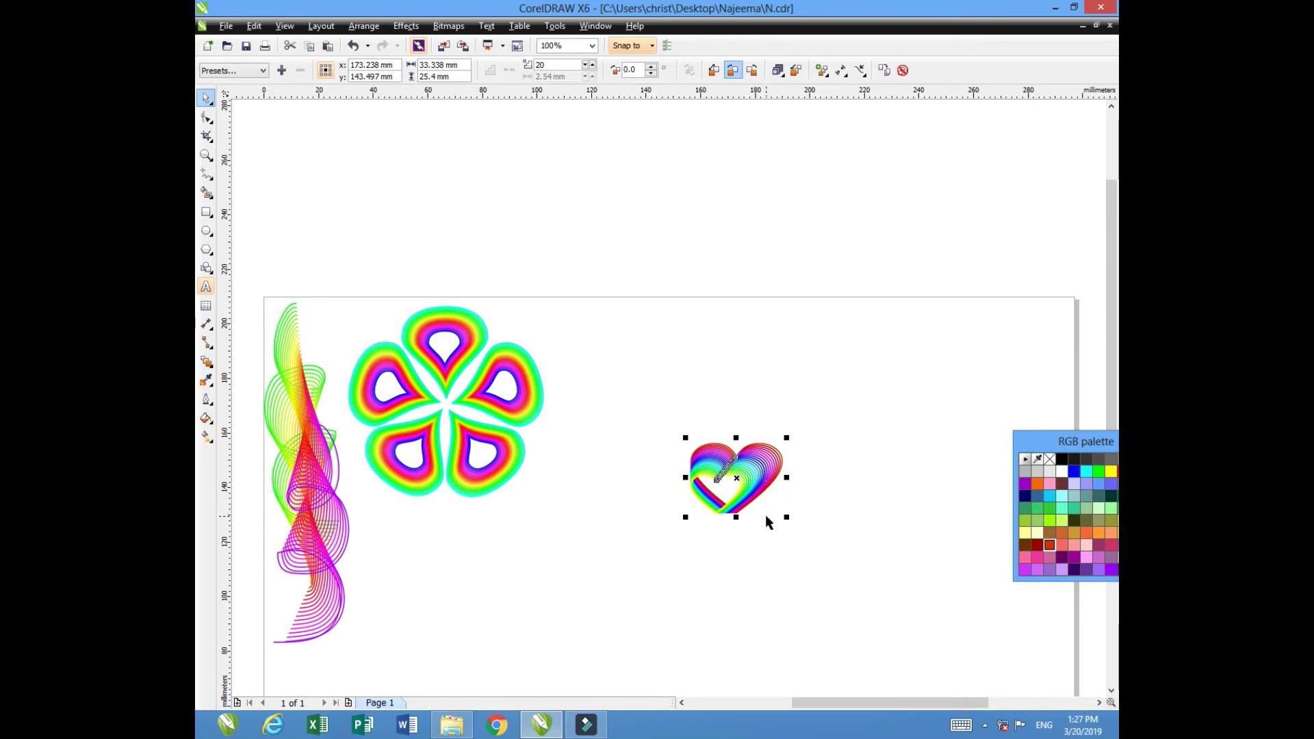
{"action": "left_click", "coordinate": [767, 526]}
- Move the whole heart blend up to about x 183, y 180.1 mm
{"action": "left_click_drag", "start_coordinate": [643, 419], "coordinate": [810, 540]}
{"action": "left_click_drag", "start_coordinate": [736, 481], "coordinate": [765, 376]}
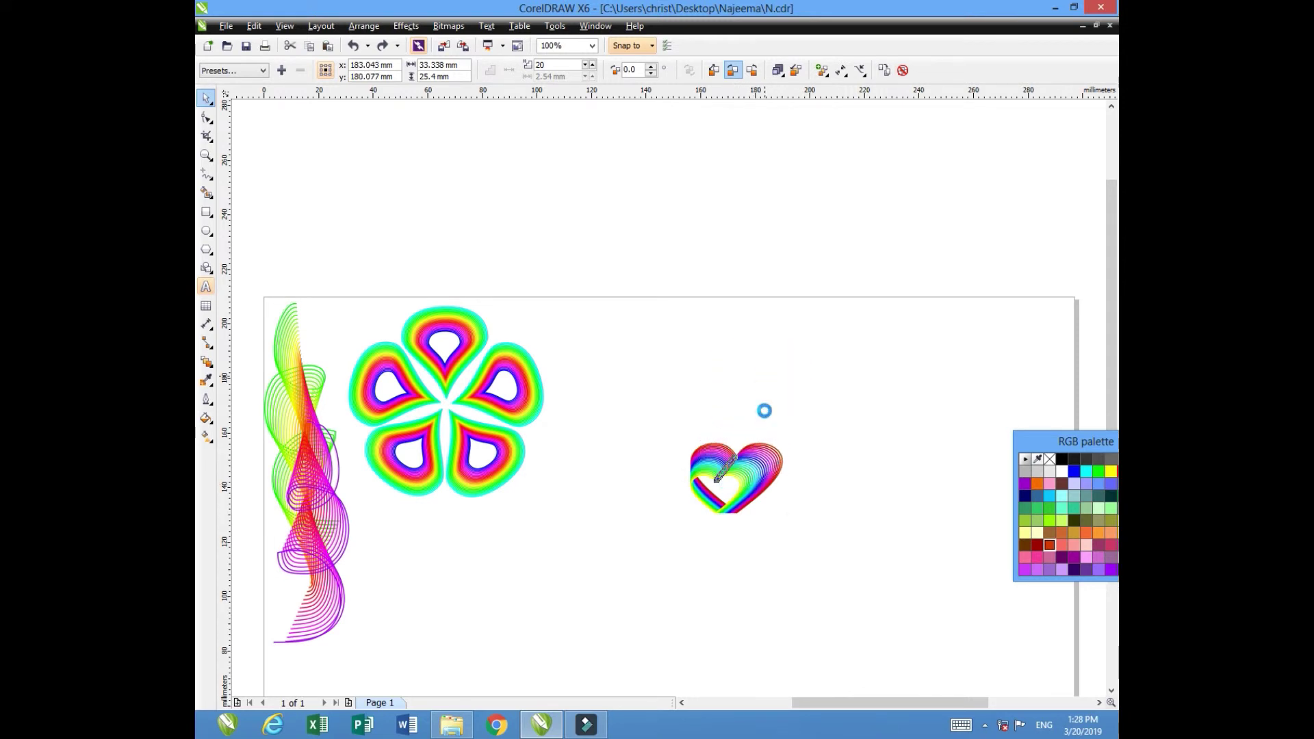
{"action": "left_click", "coordinate": [792, 484]}
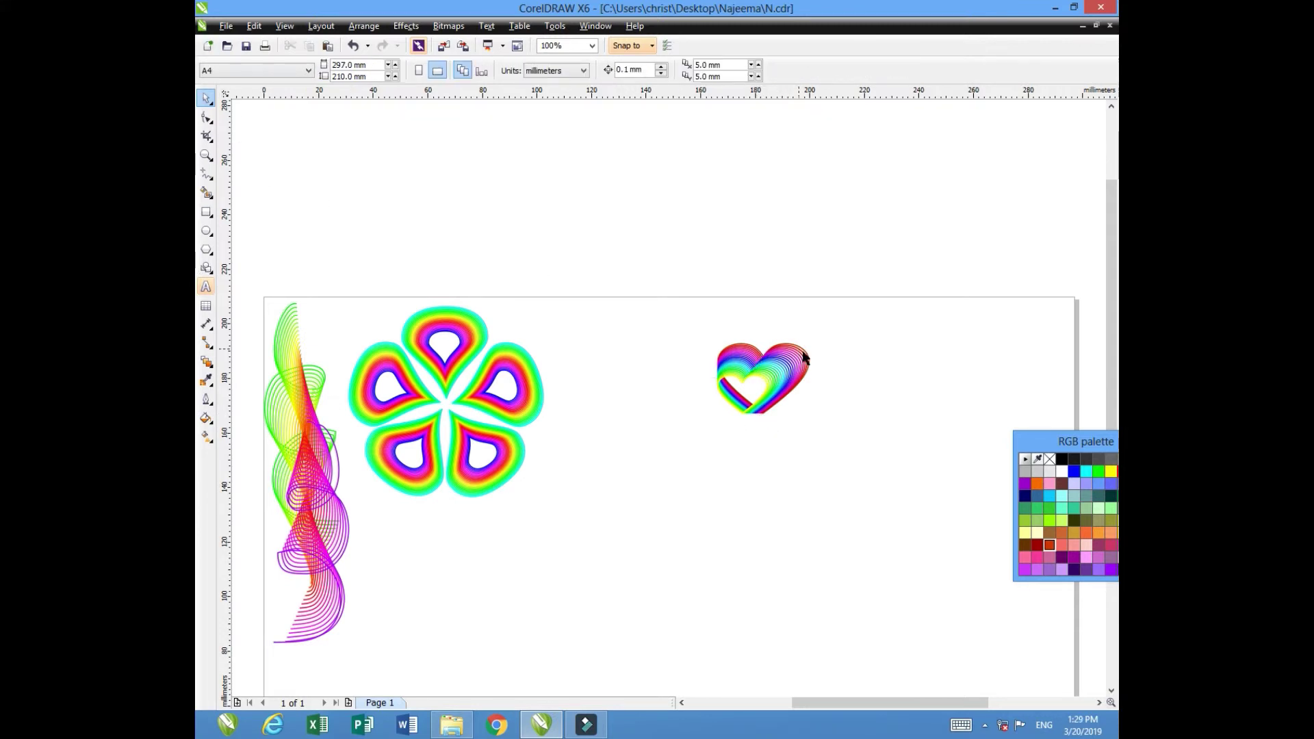
- Select the whole heart blend and move its centre of rotation down to just below the heart's tip
{"action": "left_click_drag", "start_coordinate": [682, 314], "coordinate": [835, 460]}
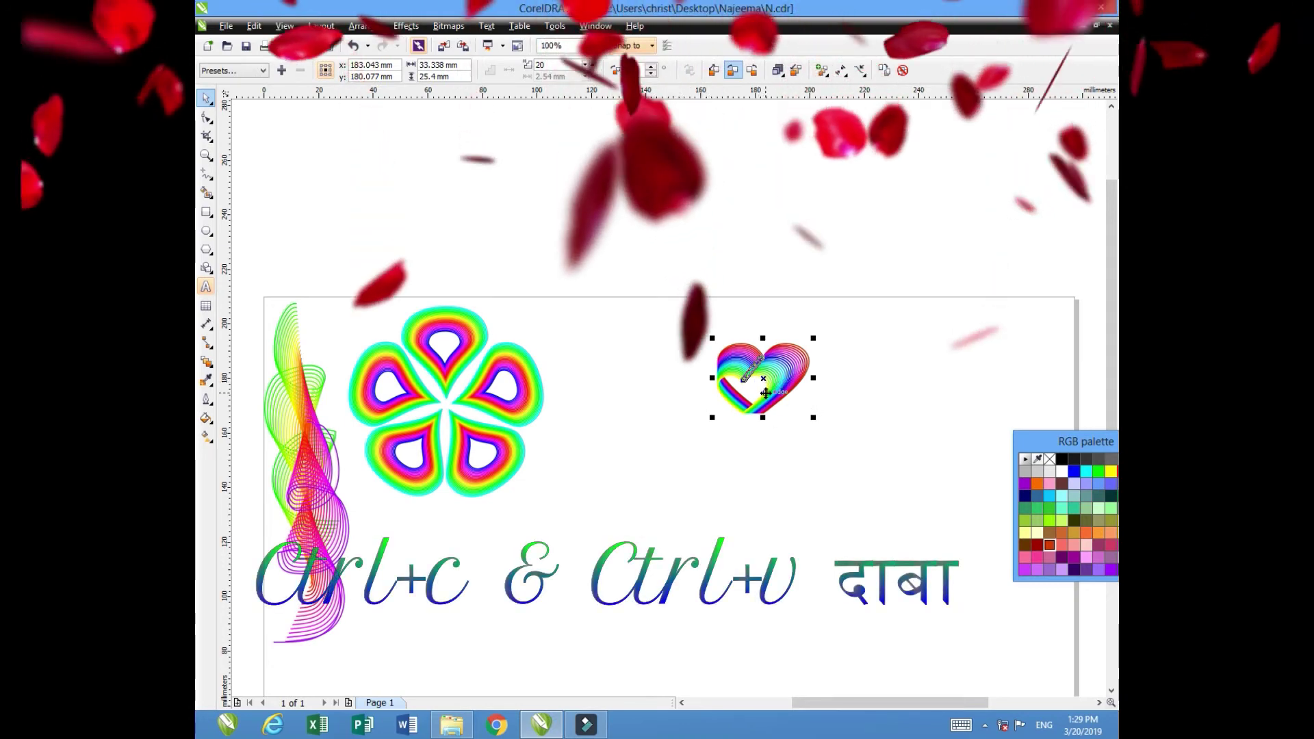
{"action": "left_click", "coordinate": [764, 380]}
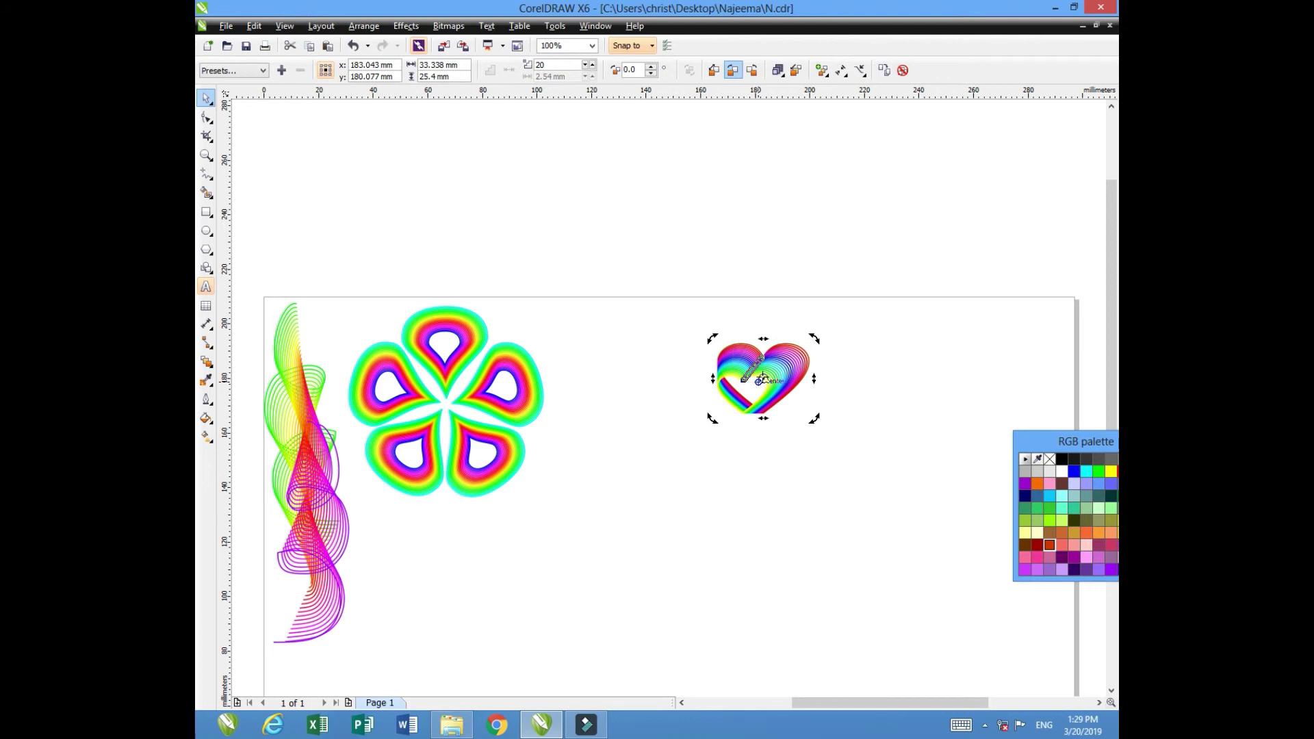
{"action": "left_click", "coordinate": [961, 443]}
{"action": "left_click_drag", "start_coordinate": [694, 327], "coordinate": [833, 468]}
{"action": "left_click", "coordinate": [761, 380]}
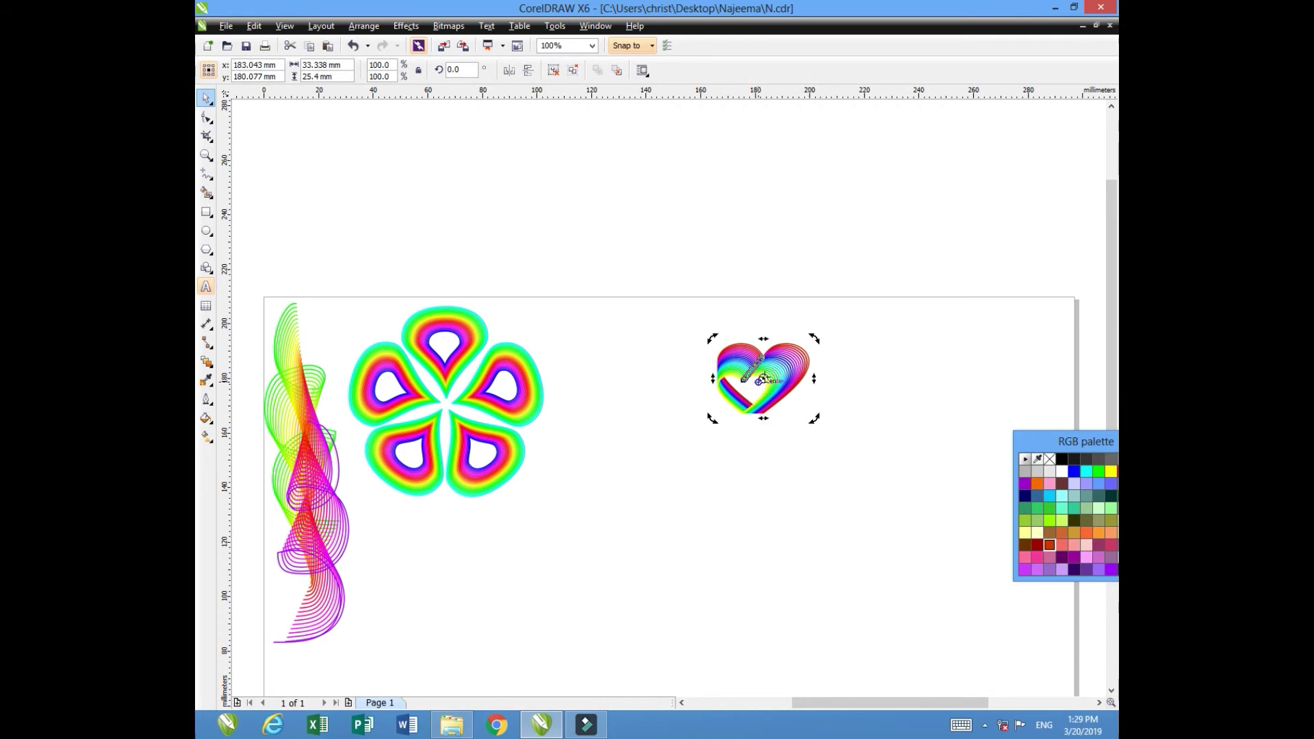
{"action": "mouse_move", "coordinate": [761, 381]}
{"action": "left_mouse_down"}
{"action": "mouse_move", "coordinate": [757, 433]}
{"action": "mouse_move", "coordinate": [751, 420]}
{"action": "left_mouse_up"}
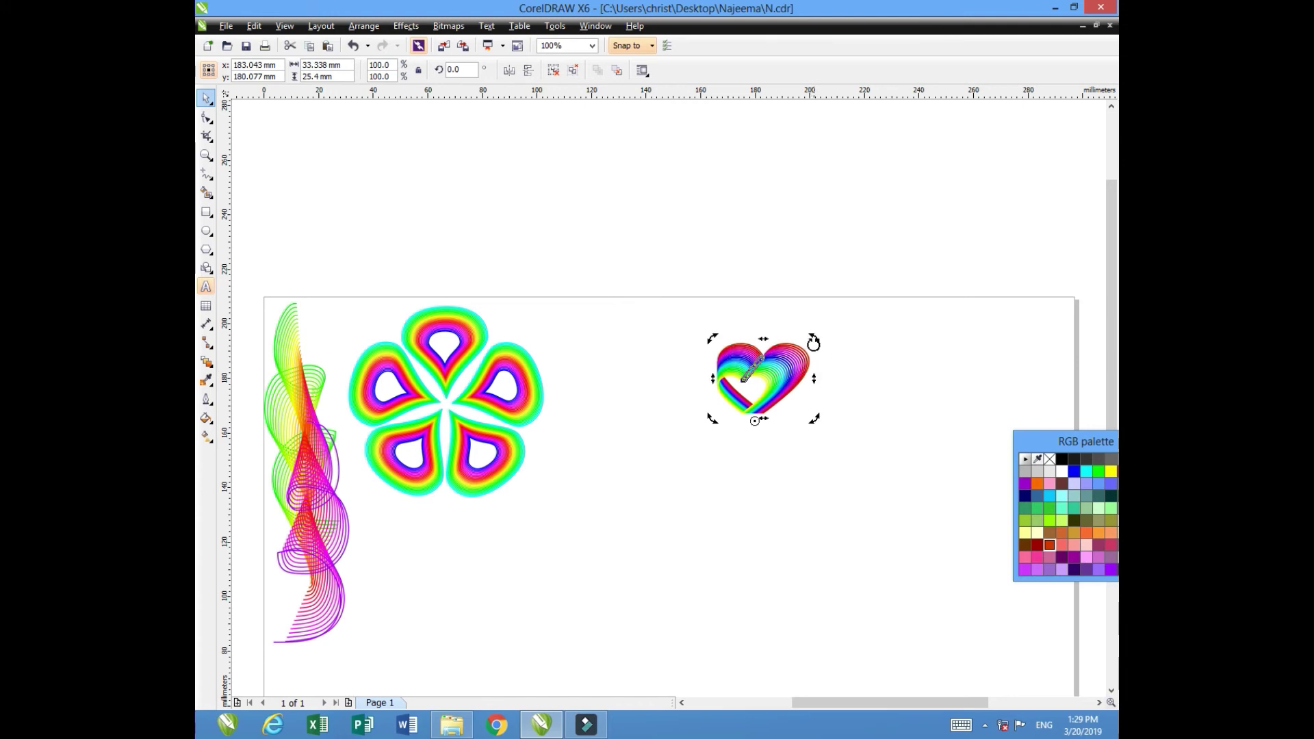
- Make two rotated copies of the heart blend around its tip, at about 250.3° and 117.8°, forming a three-petal flower
{"action": "mouse_move", "coordinate": [814, 340]}
{"action": "left_mouse_down"}
{"action": "mouse_move", "coordinate": [850, 383]}
{"action": "mouse_move", "coordinate": [859, 471]}
{"action": "mouse_move", "coordinate": [844, 550]}
{"action": "left_mouse_up"}
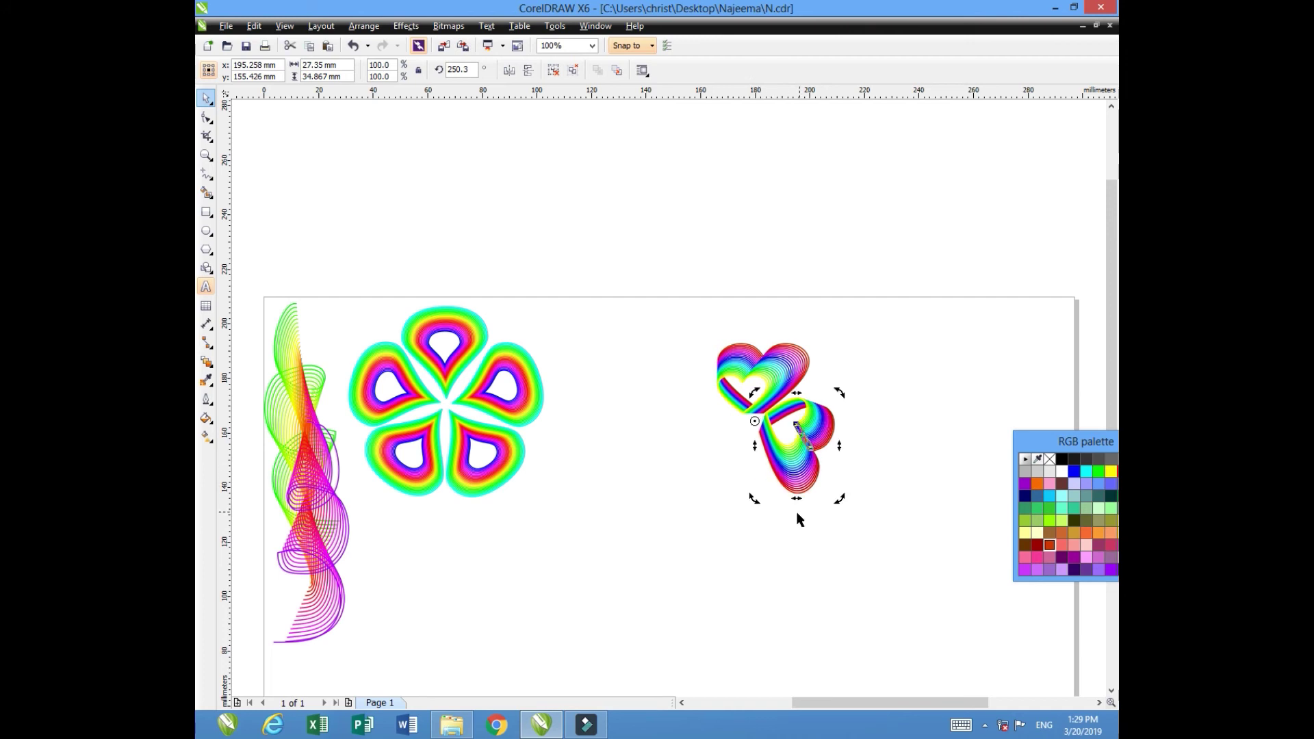
{"action": "left_click_drag", "start_coordinate": [751, 498], "coordinate": [313, 286]}
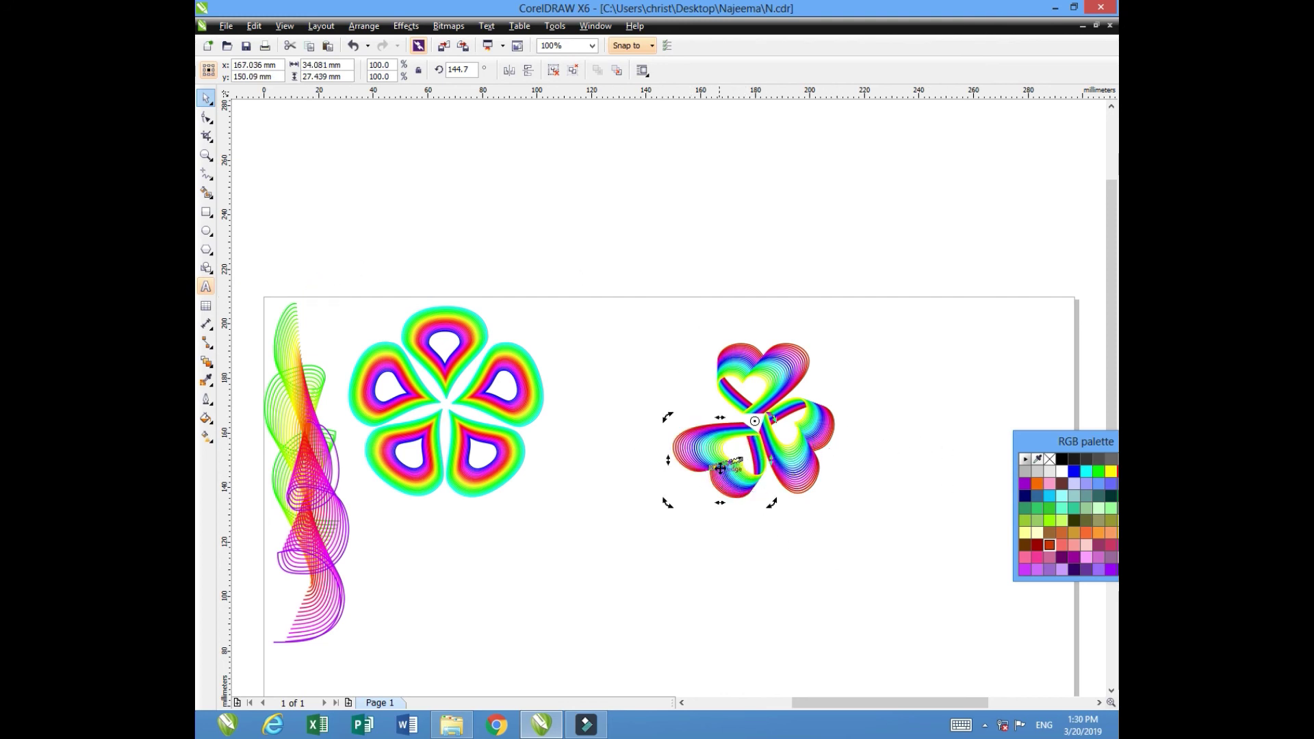
{"action": "left_click_drag", "start_coordinate": [668, 415], "coordinate": [661, 371]}
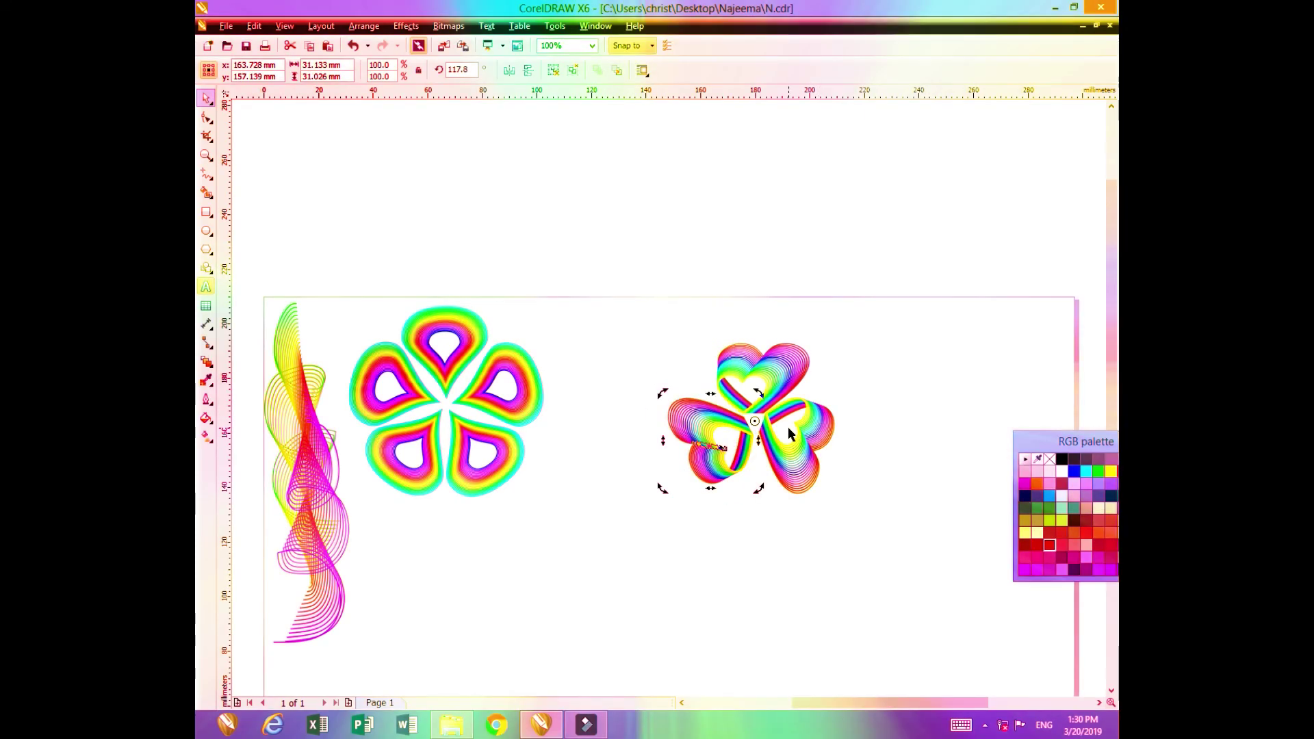